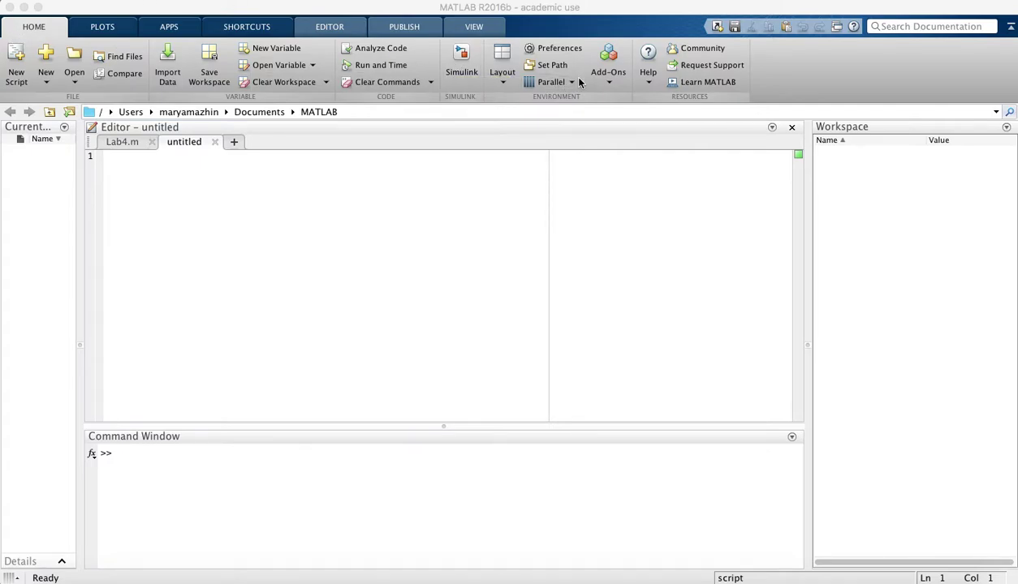
Step: Create a blank Simulink model and save it to the Desktop as Lab4 in the Simulink Models (*.mdl) format
click(462, 66)
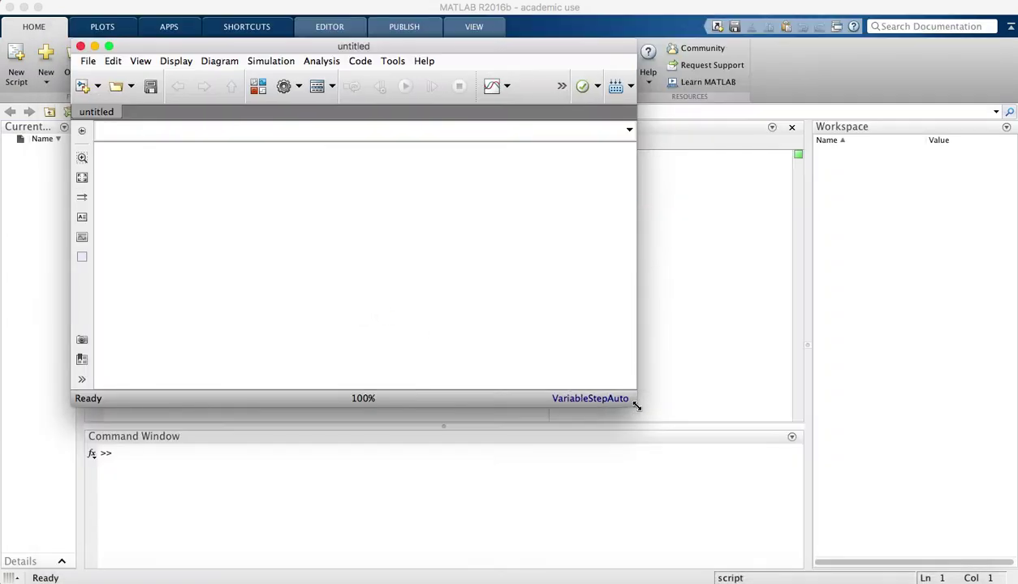
drag(637, 405, 822, 539)
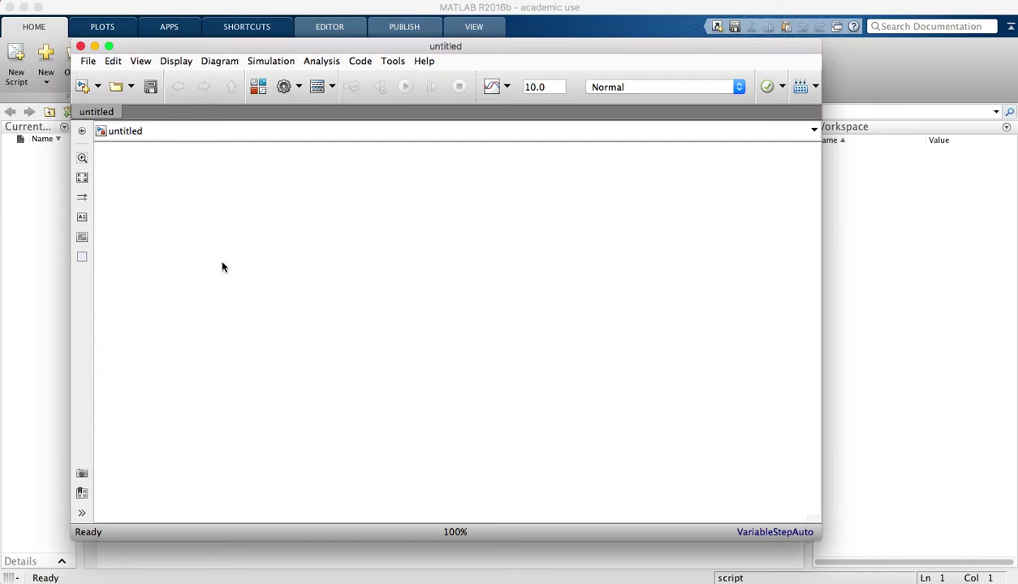
click(89, 62)
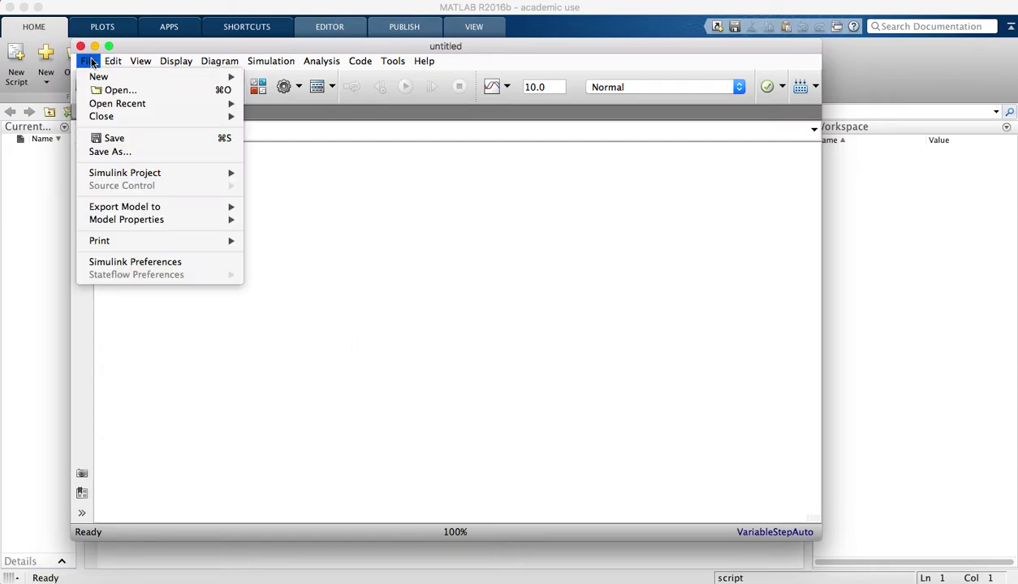
click(112, 151)
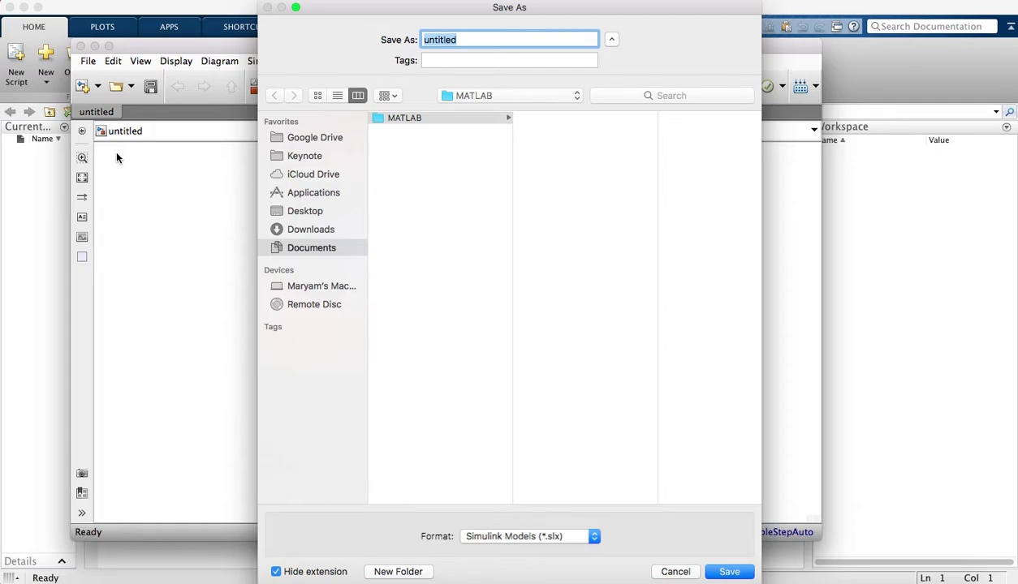
click(318, 211)
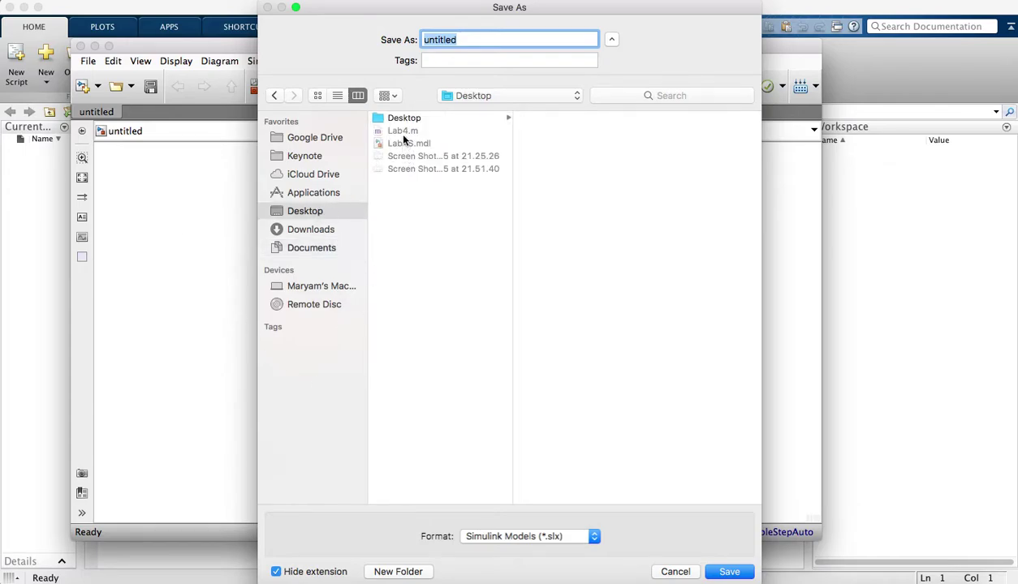
text(Lab4)
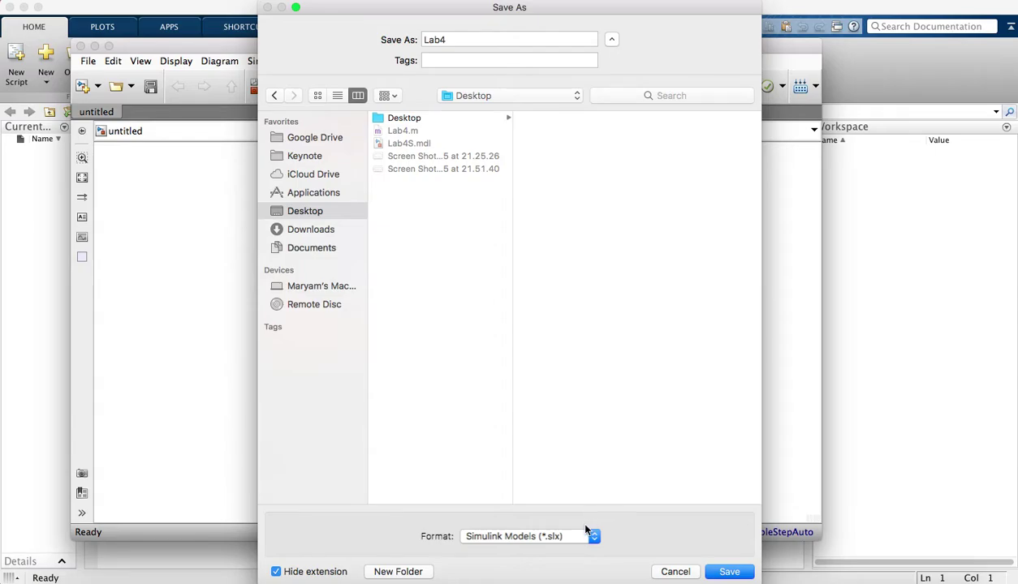
click(552, 537)
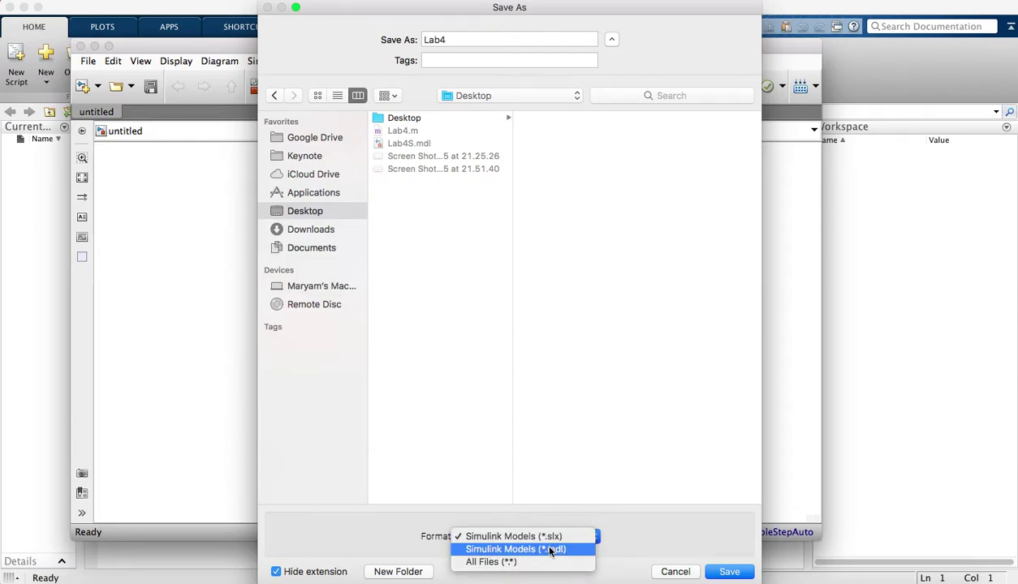
click(550, 551)
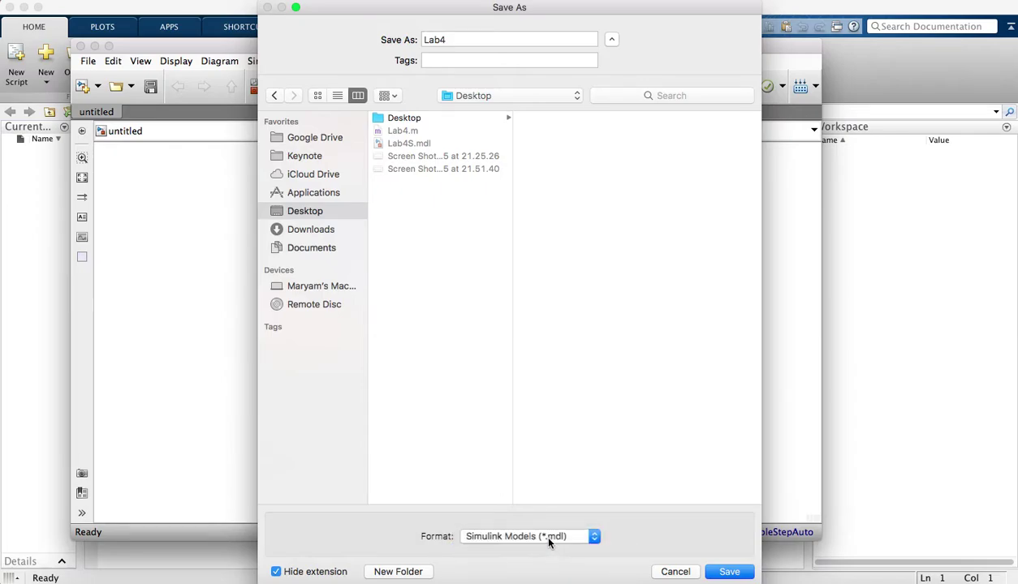
click(720, 573)
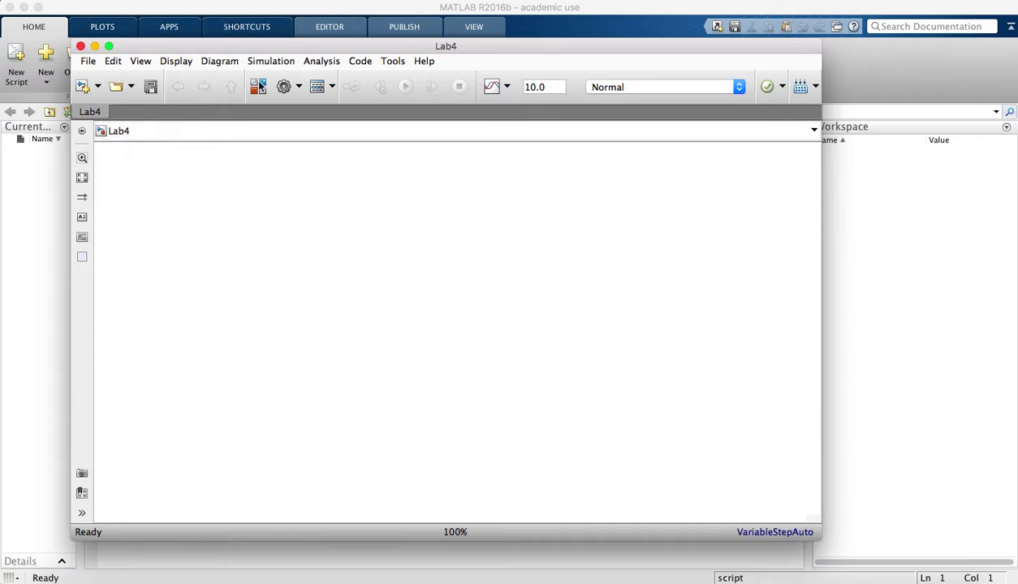
Step: Examine the block library's Commonly Used Blocks, Sources, Sinks, Continuous and Discrete categories
click(259, 87)
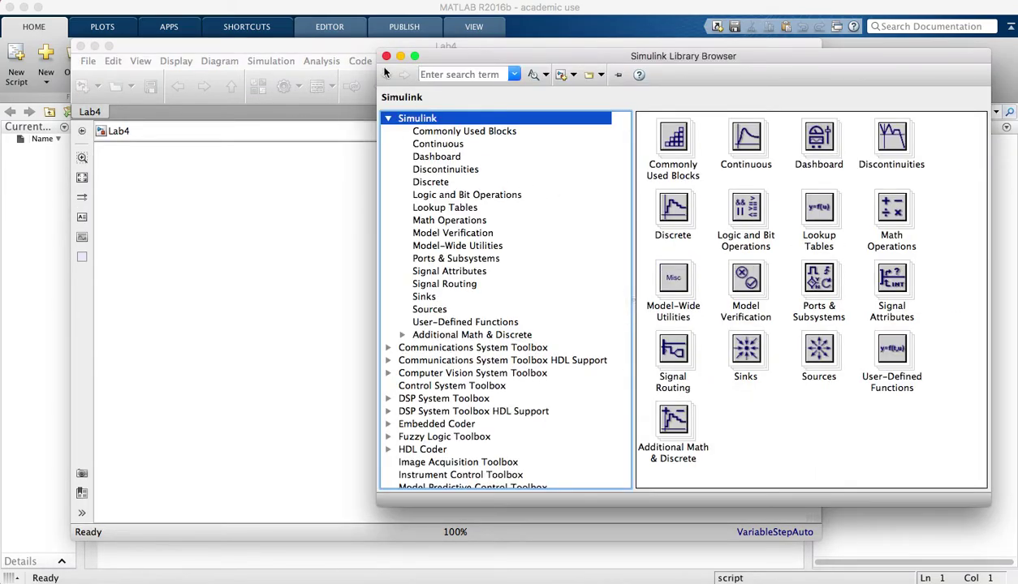
click(387, 56)
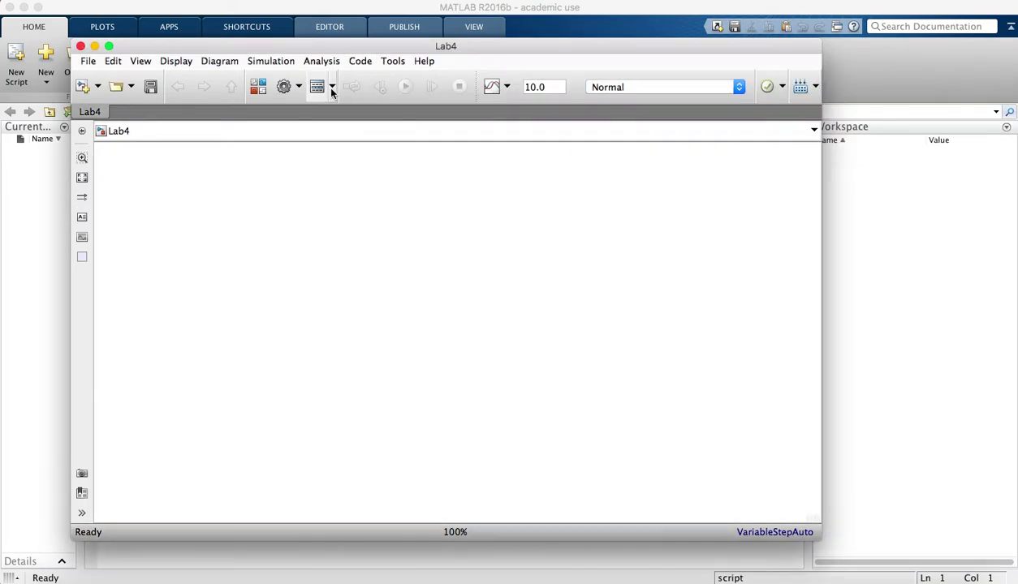
click(258, 87)
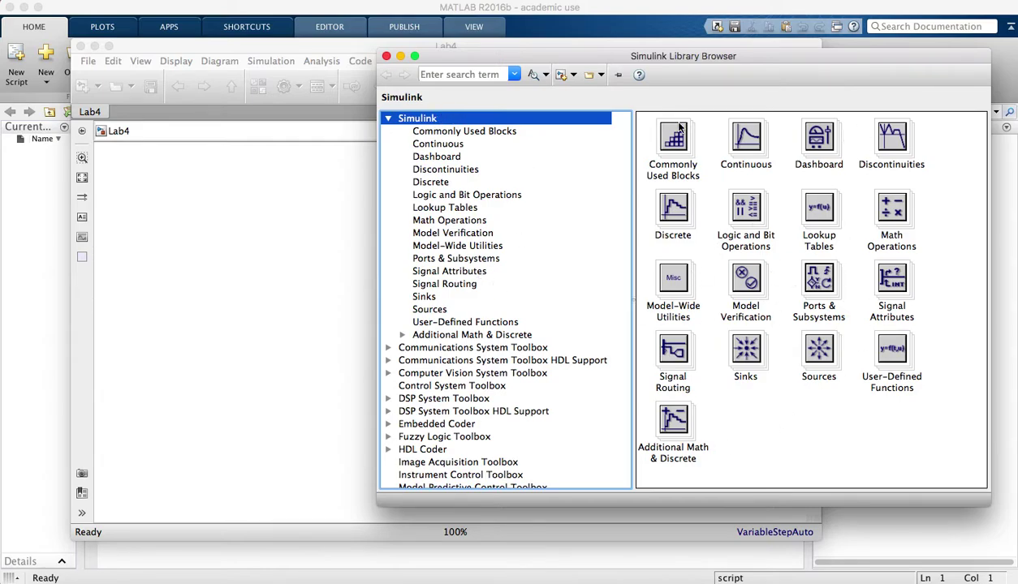
click(673, 151)
click(485, 133)
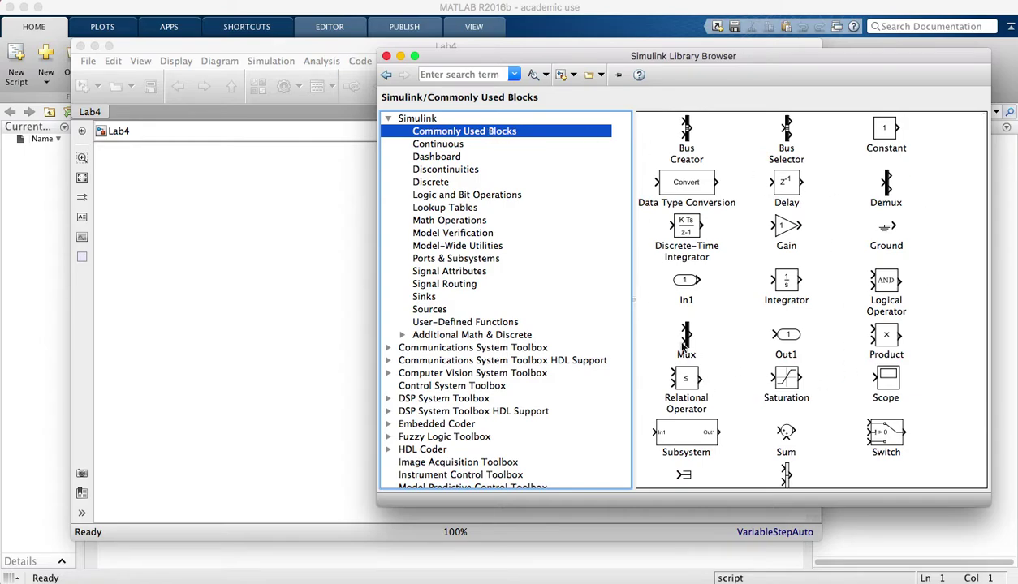
click(424, 310)
click(422, 297)
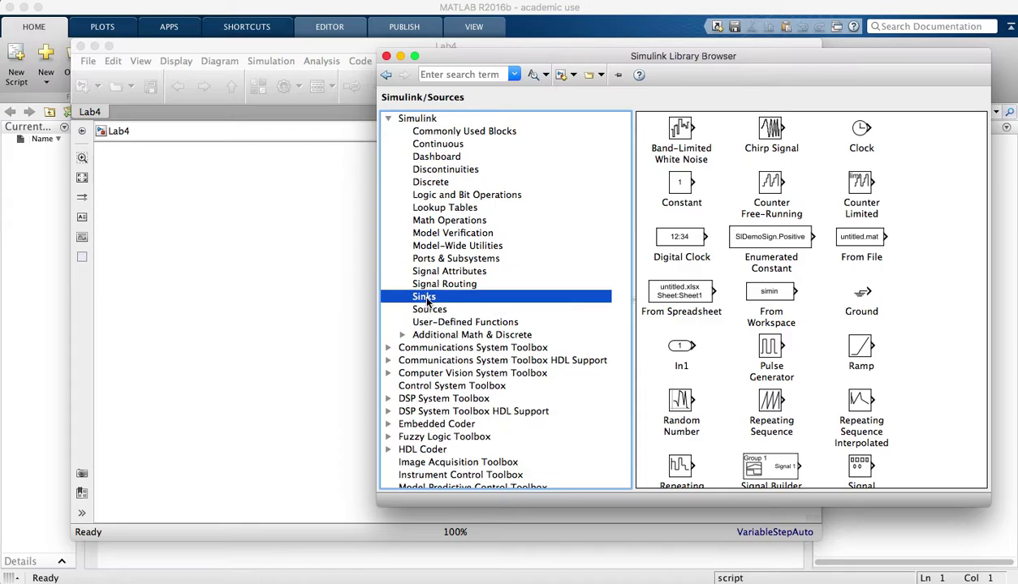
click(430, 144)
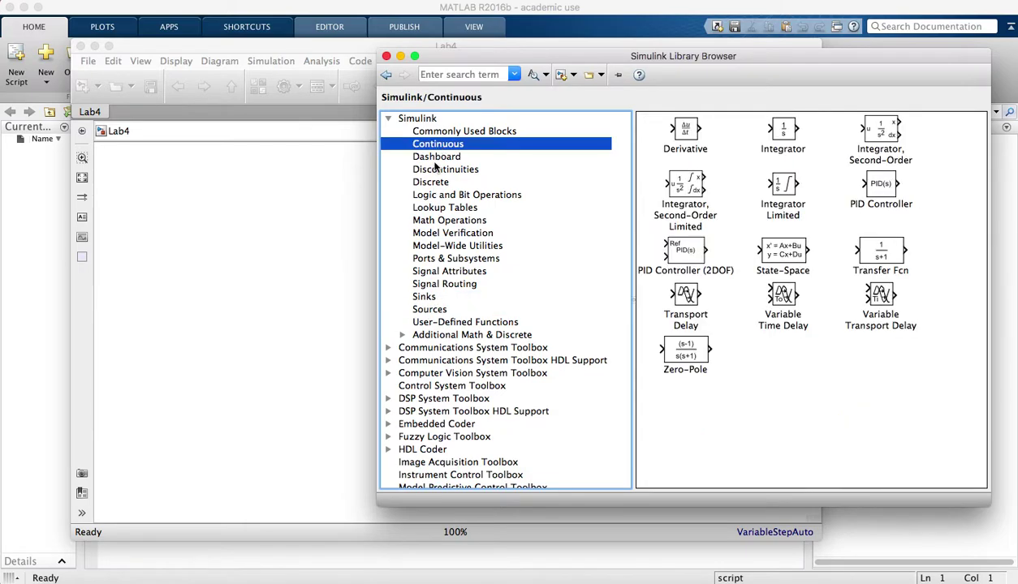
click(431, 183)
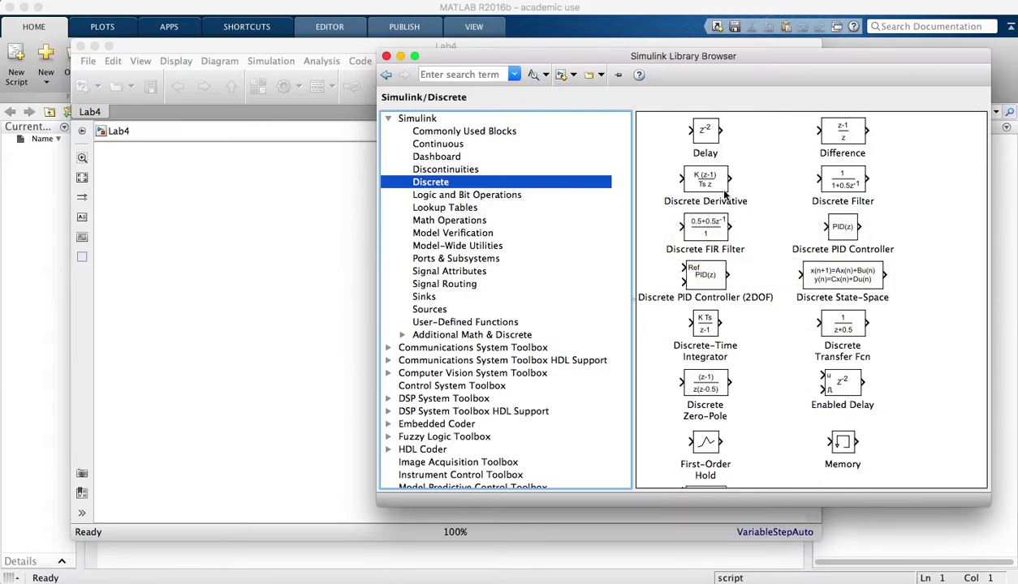
click(430, 298)
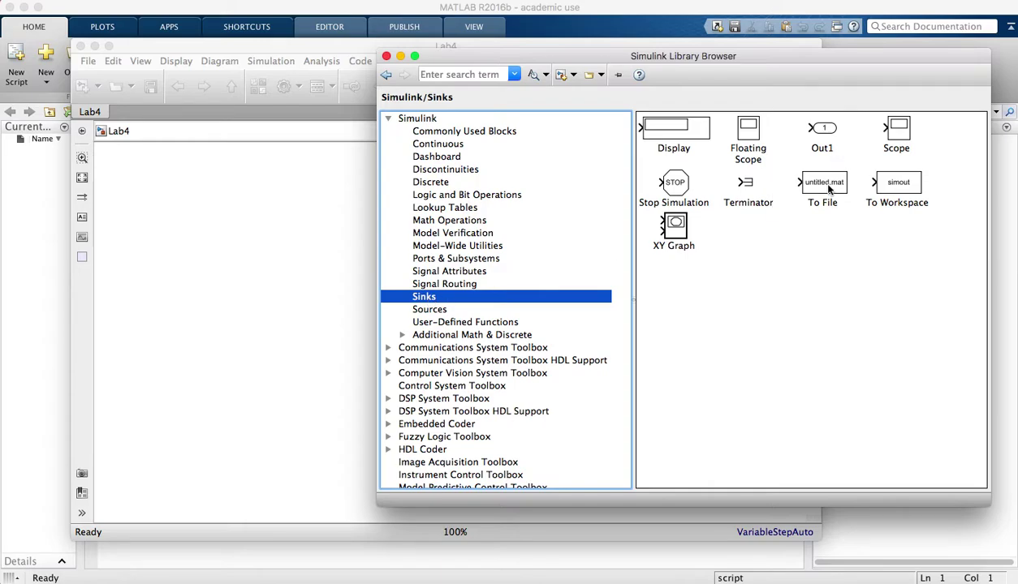
Step: Add a Step block from the Sources library to the Lab4 model canvas
click(428, 307)
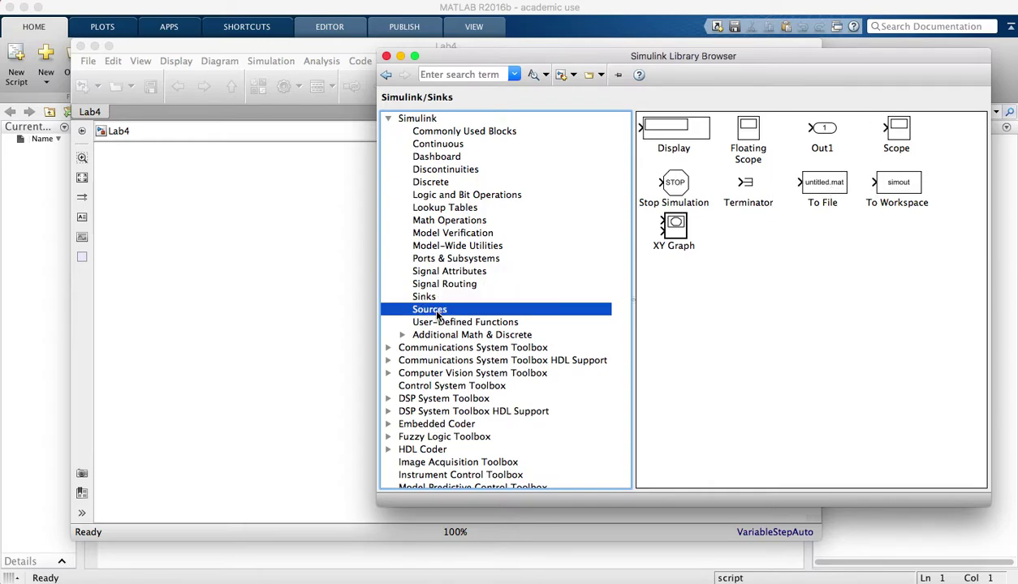
scroll(709, 381, down, 4)
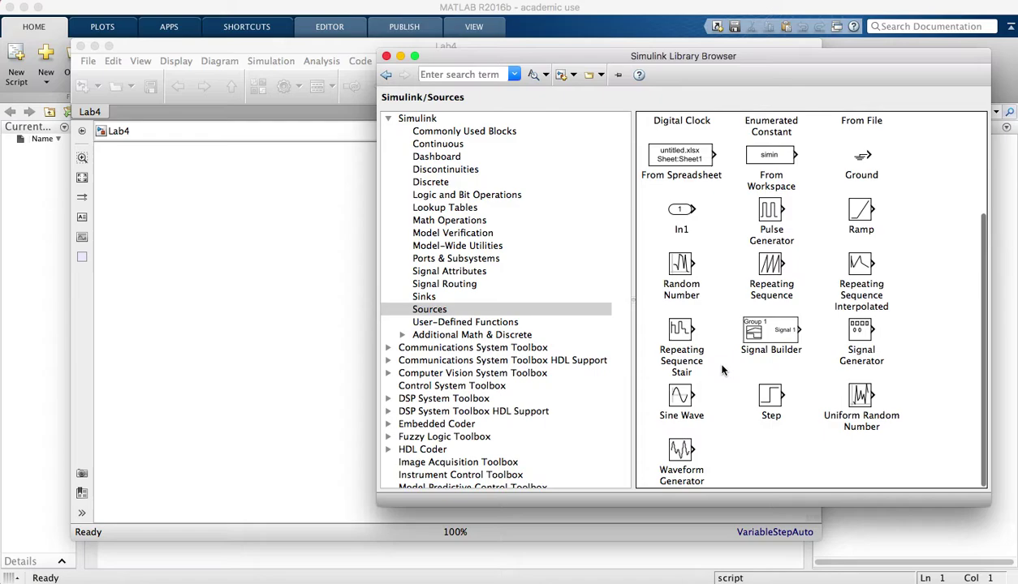
click(766, 398)
drag(770, 398, 237, 308)
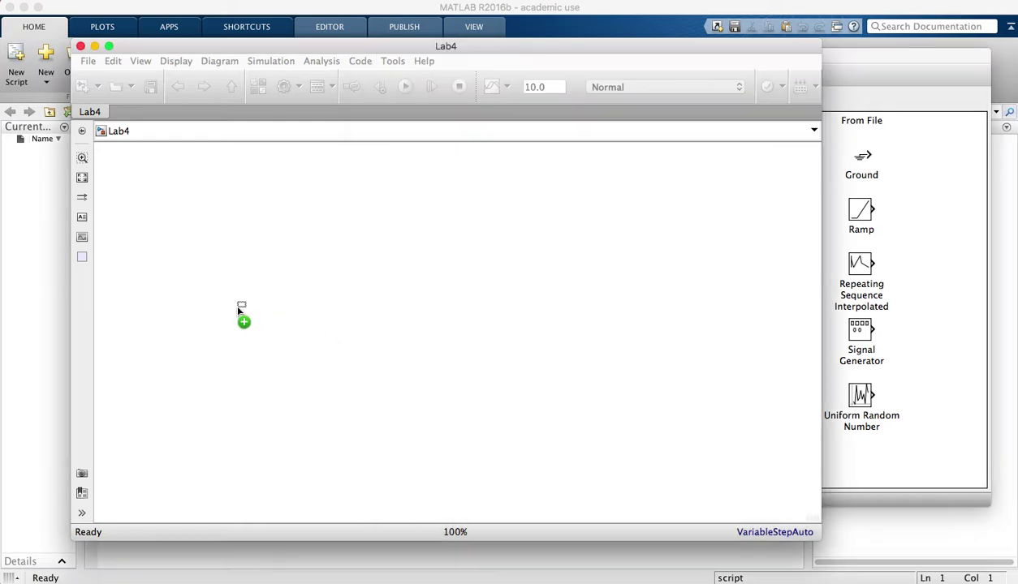
click(956, 413)
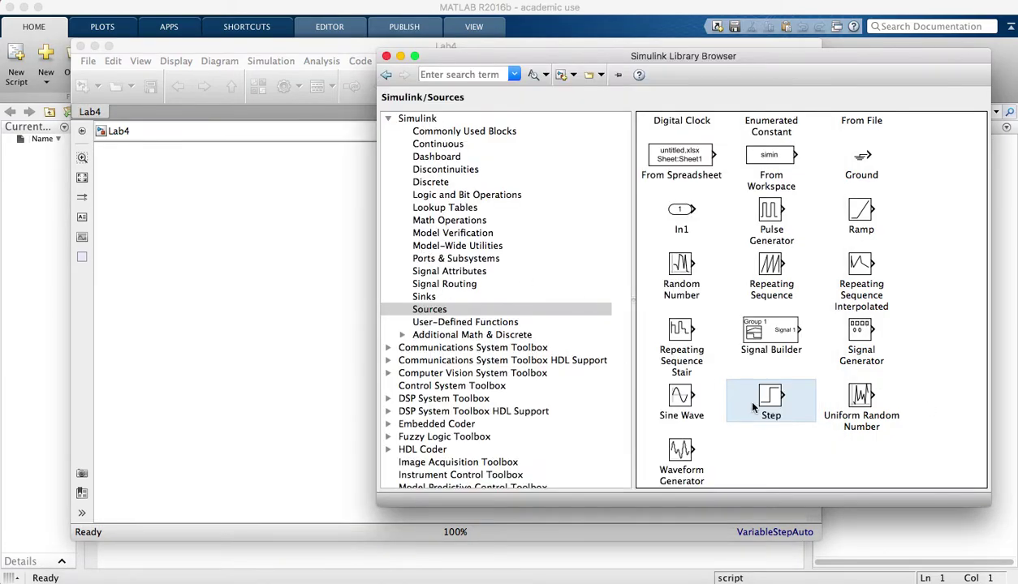
drag(752, 404, 298, 332)
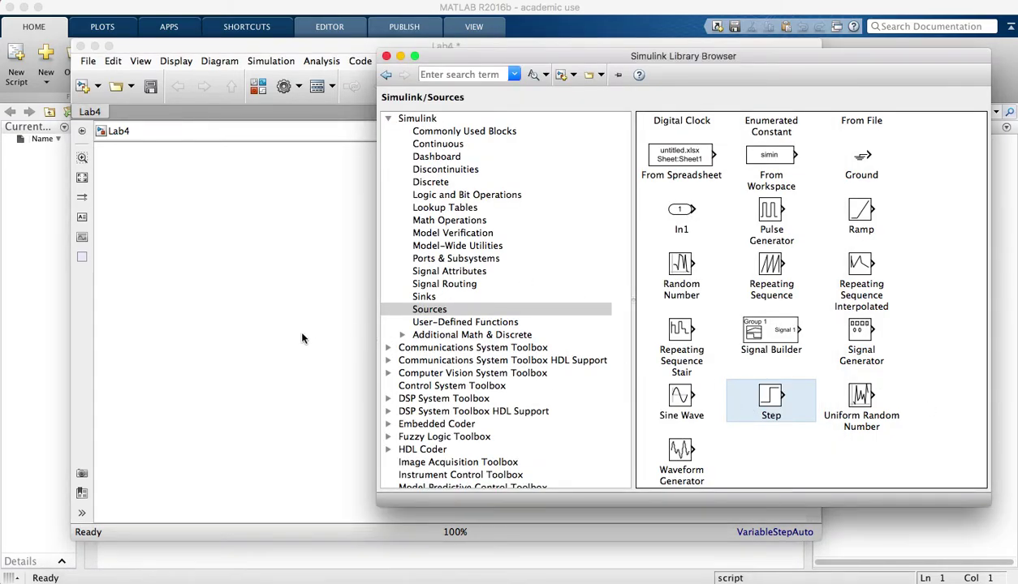
click(772, 401)
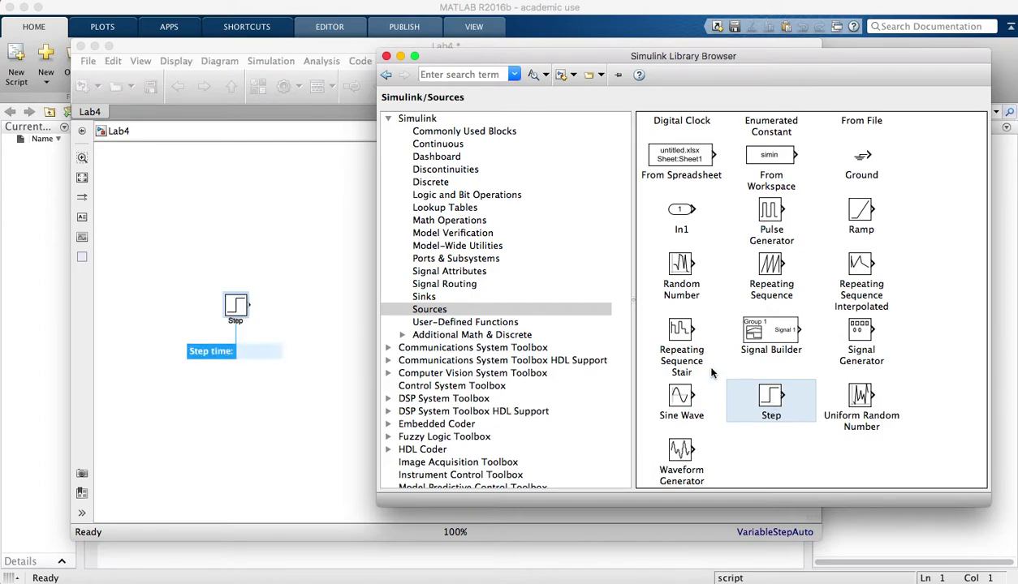
Step: Add a Scope block from the Sinks library beside the Step block and connect the Step output to the Scope input
click(426, 297)
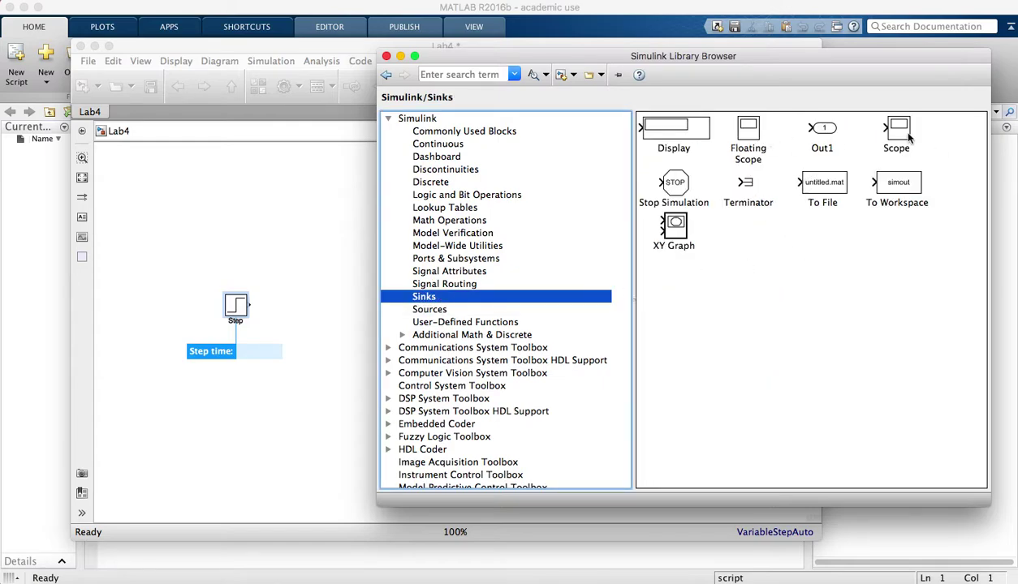
drag(892, 135, 328, 309)
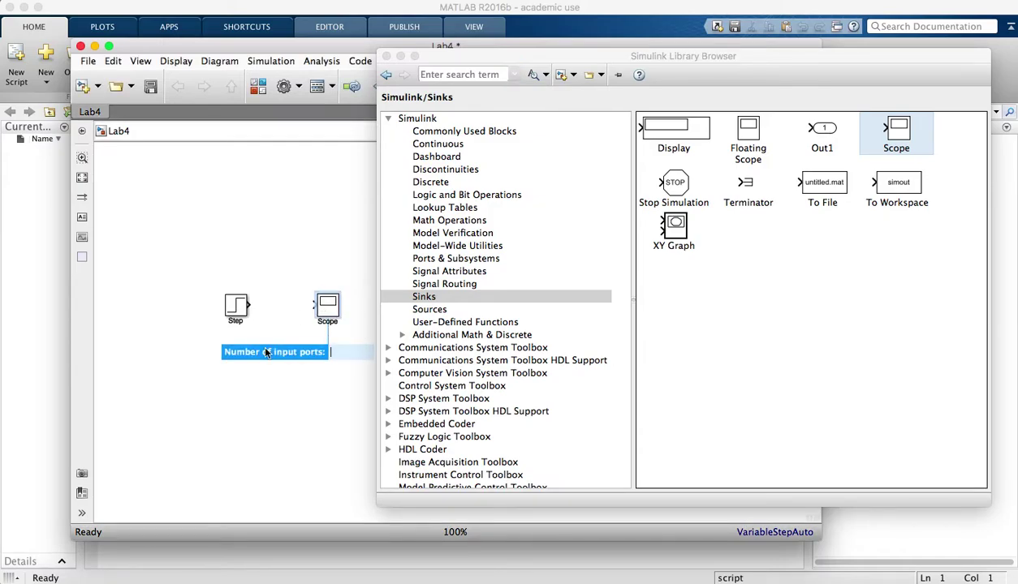
click(252, 397)
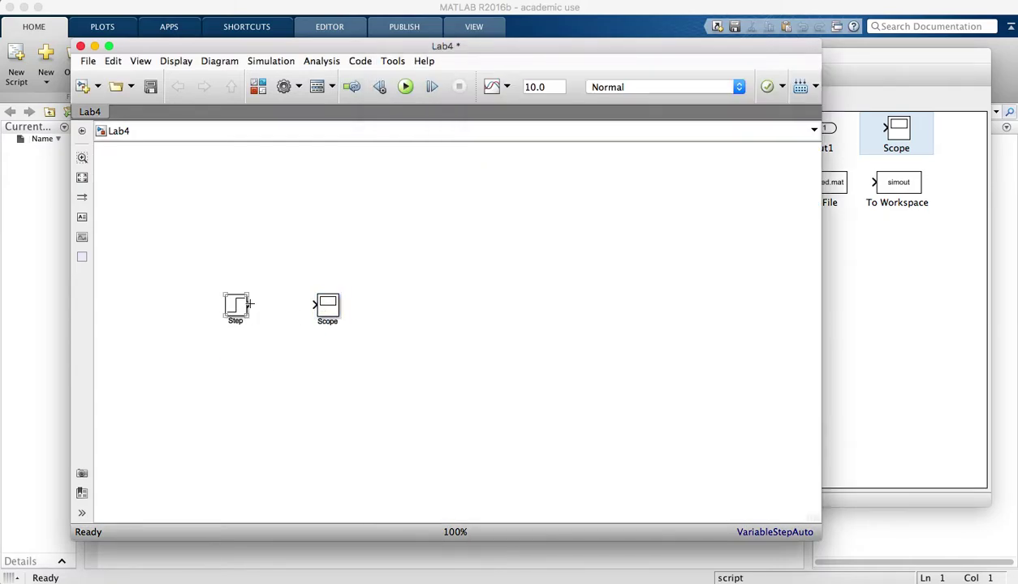
drag(249, 305, 318, 306)
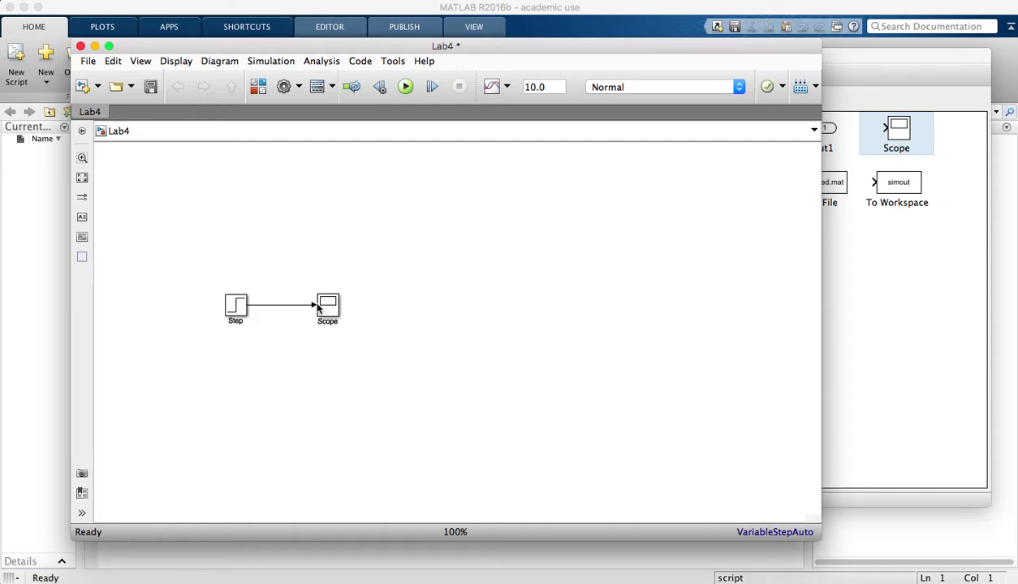
Step: Open the Step block's parameters, and examine the control-loop diagram in the reference screenshot
click(238, 305)
double_click(242, 306)
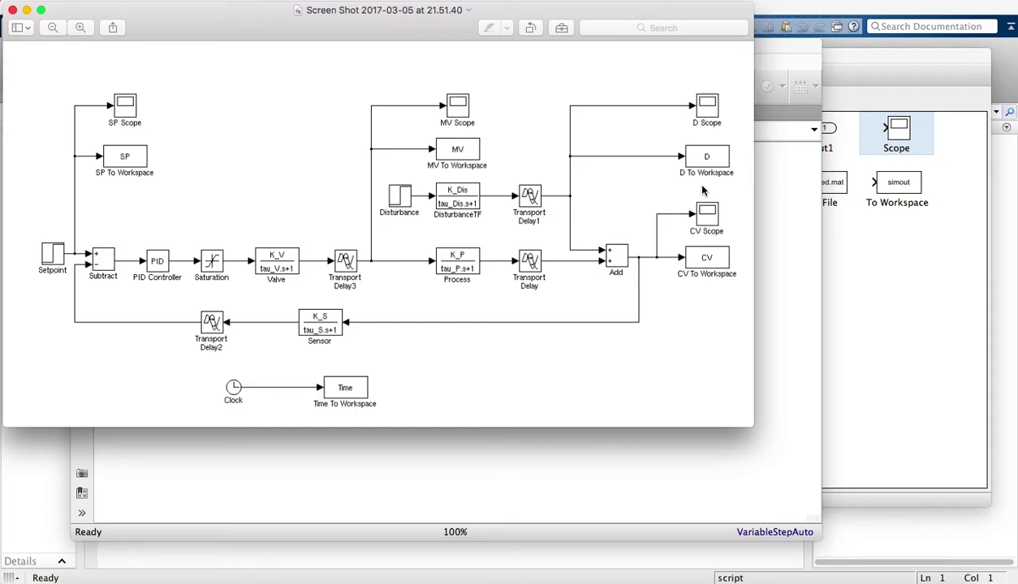
click(27, 10)
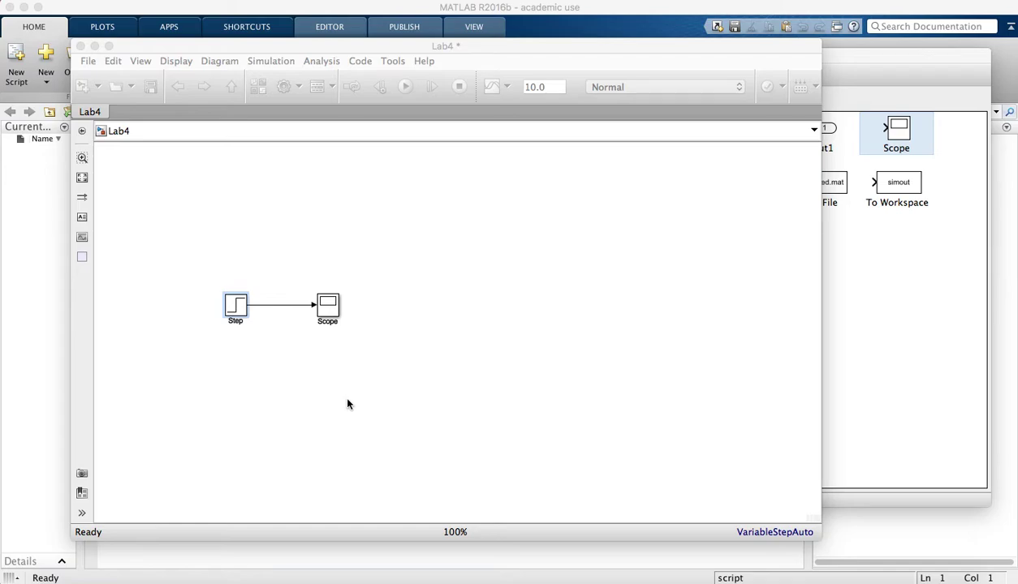
click(833, 414)
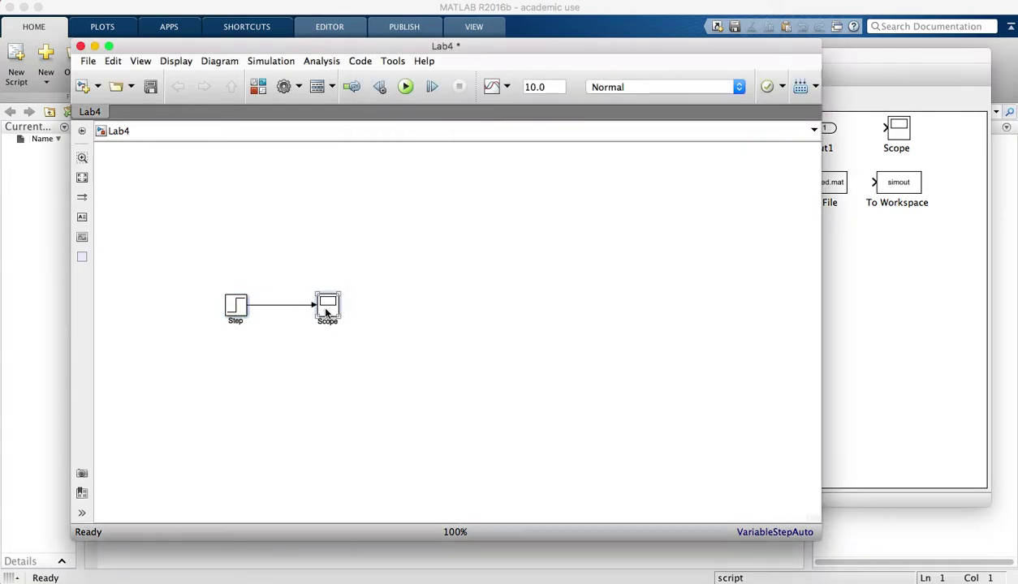
Step: Delete the Step block and its leftover signal line, keeping the Scope block
drag(327, 313, 327, 313)
click(238, 310)
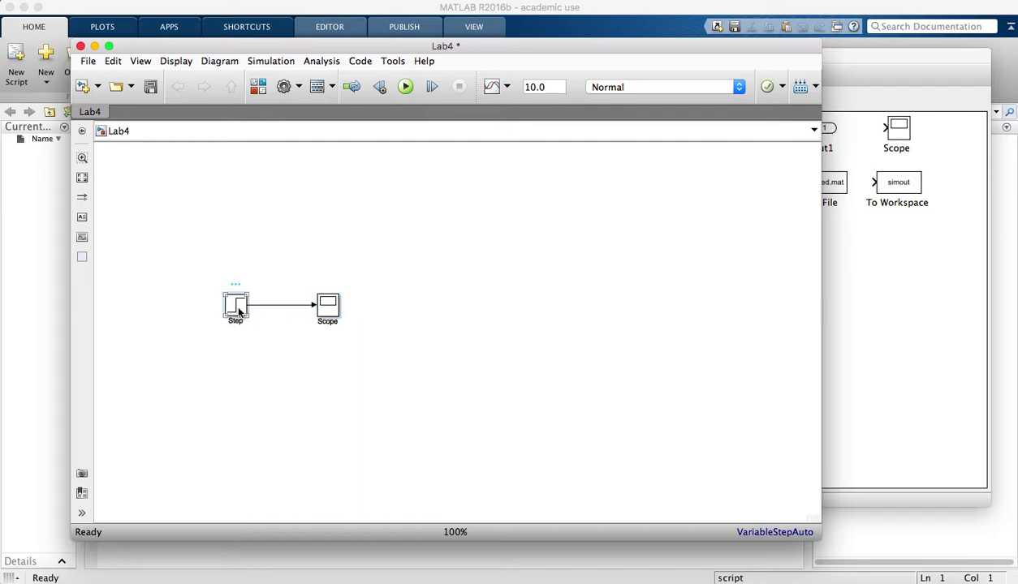
key(Delete)
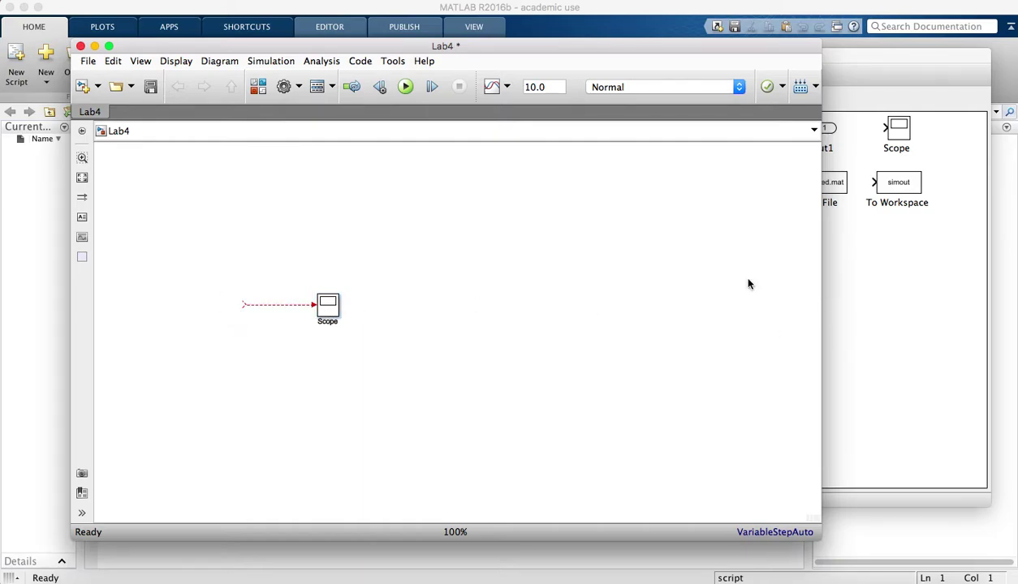
key(Delete)
Step: Add a Sine Wave block from the Sources library in front of the Scope and connect it to the Scope input
click(923, 324)
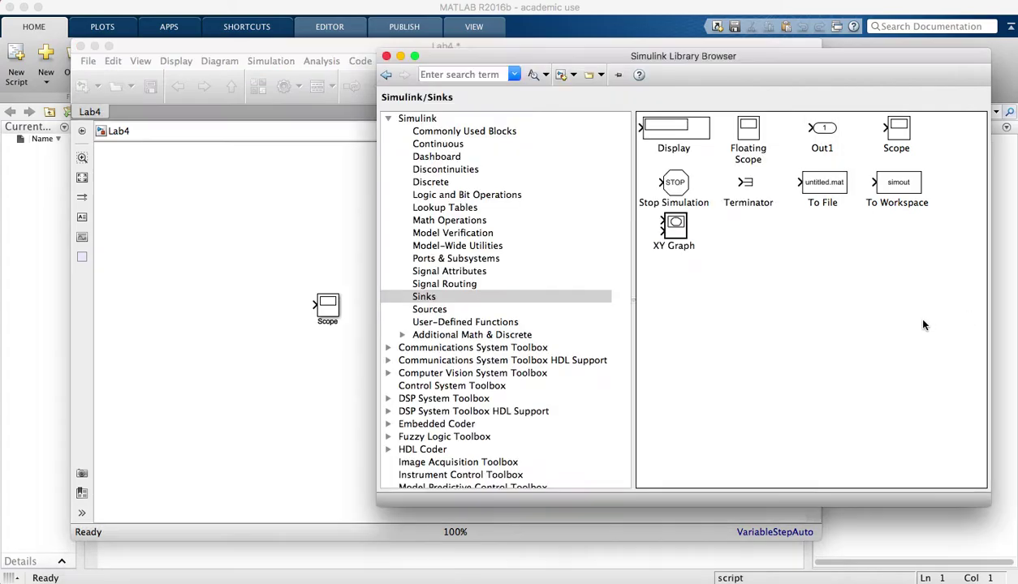
click(431, 310)
scroll(768, 345, down, 5)
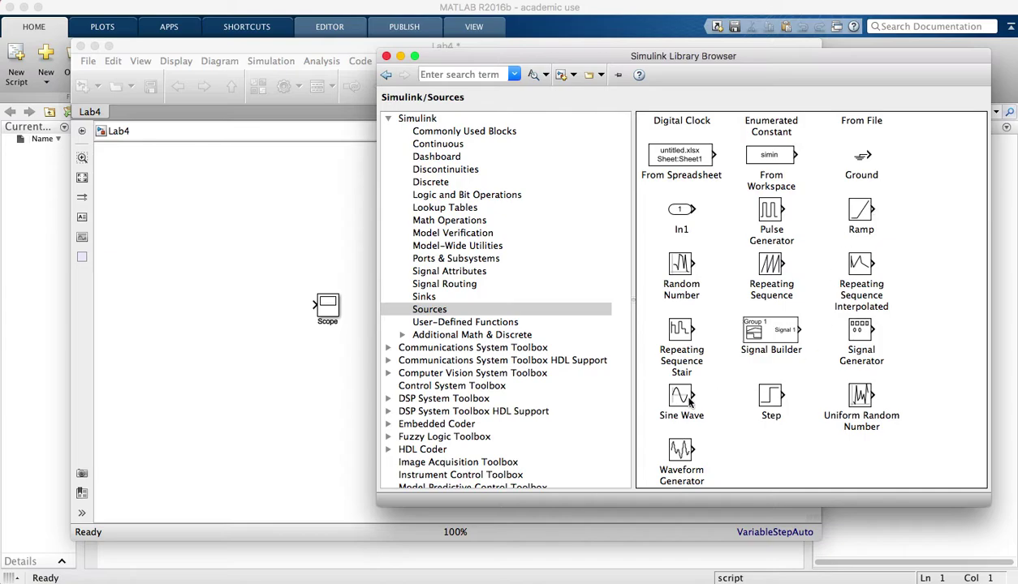
drag(685, 398, 317, 306)
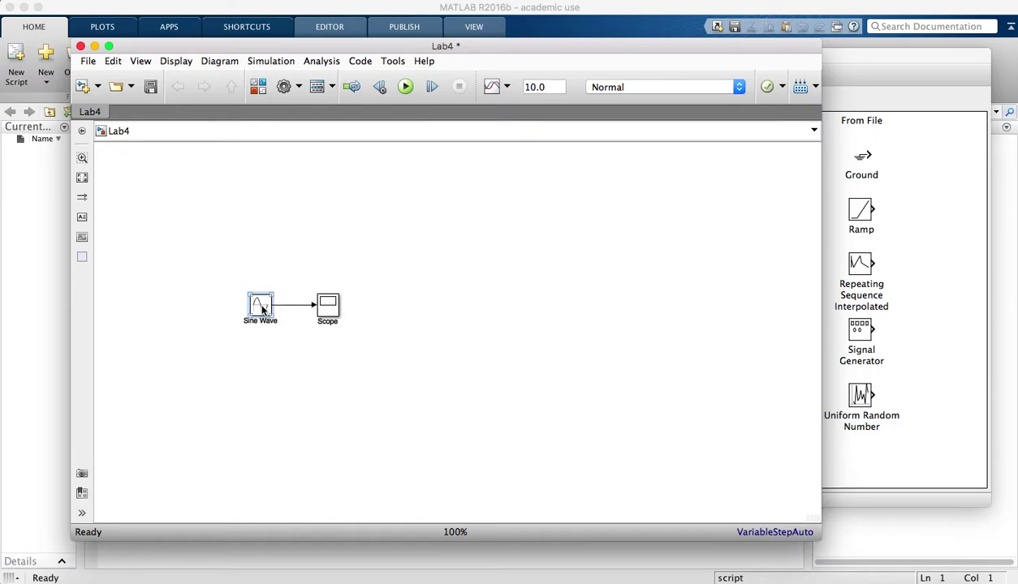
Step: Examine the Sine Wave block's amplitude, frequency and phase parameters without changing them
double_click(260, 306)
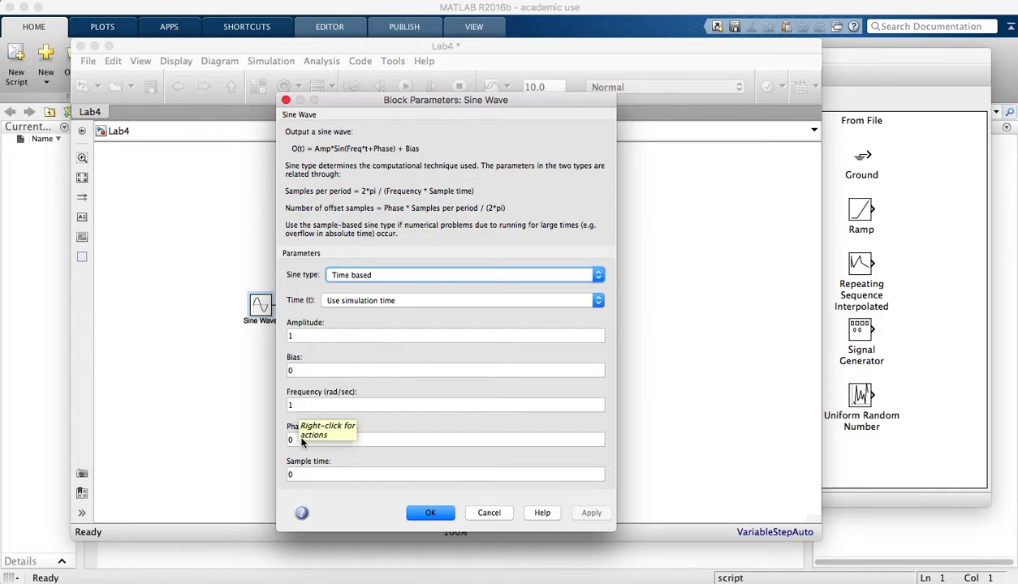
click(308, 337)
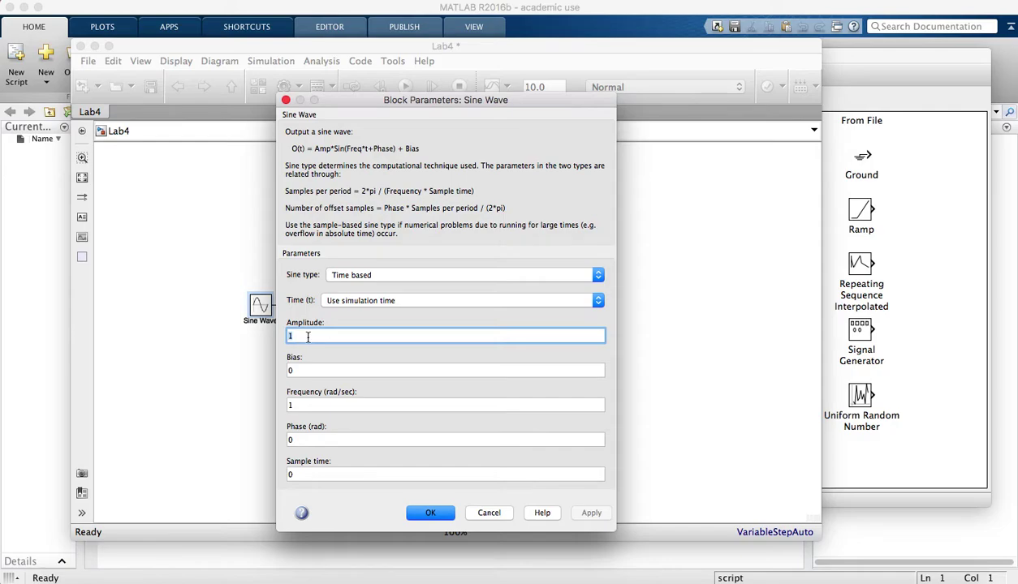
click(430, 512)
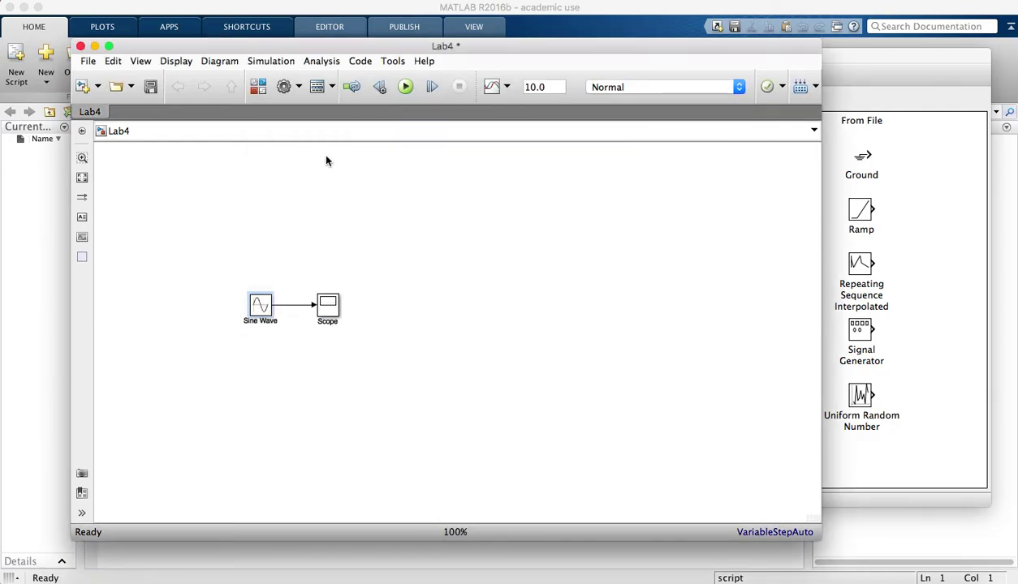
Step: Run the Lab4 simulation and open the Scope block to display the sine signal
click(405, 87)
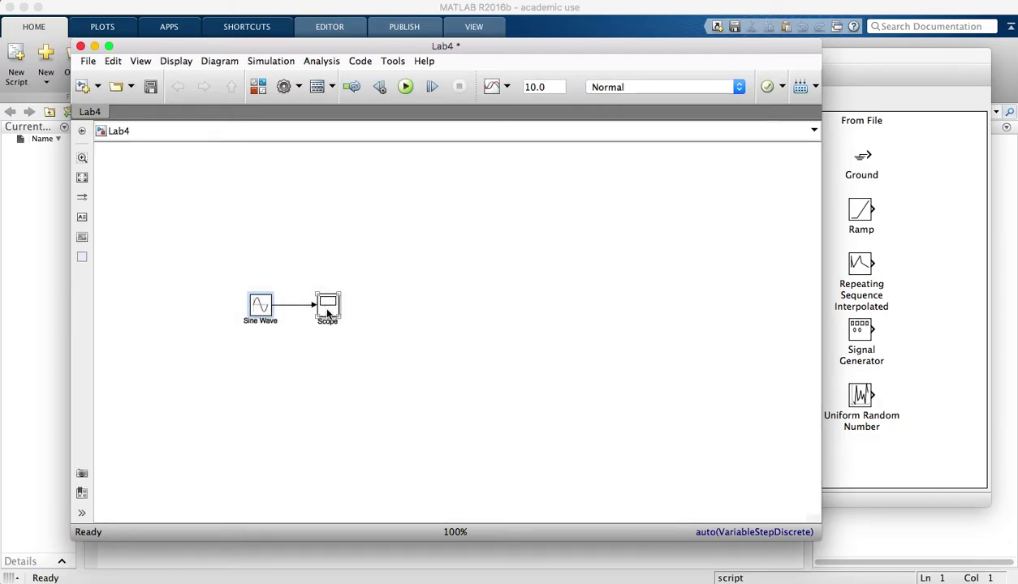
click(327, 309)
click(260, 309)
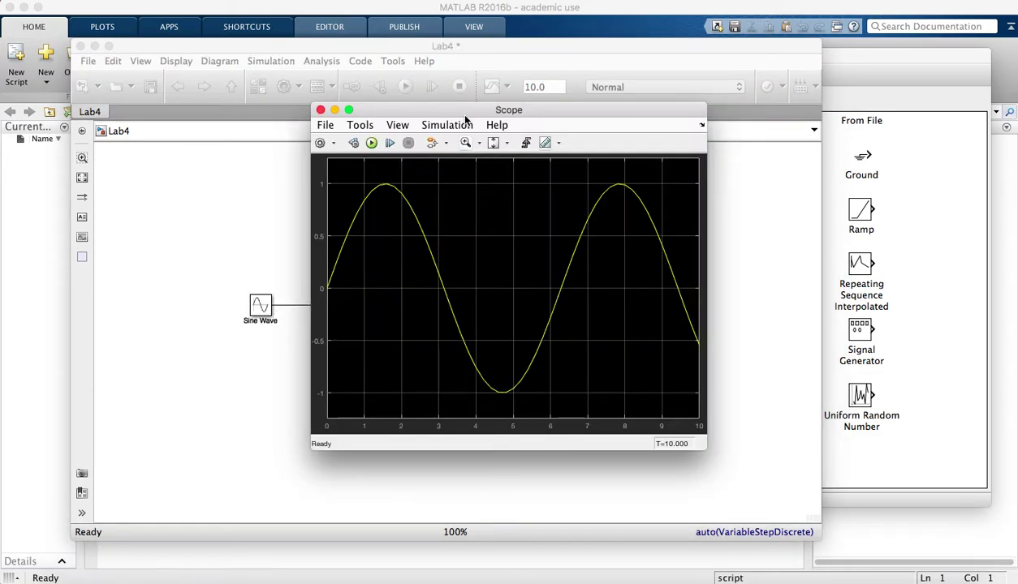
Step: Make the Scope window taller, narrow the Lab4 model window, and arrange the two side by side
drag(464, 115, 702, 116)
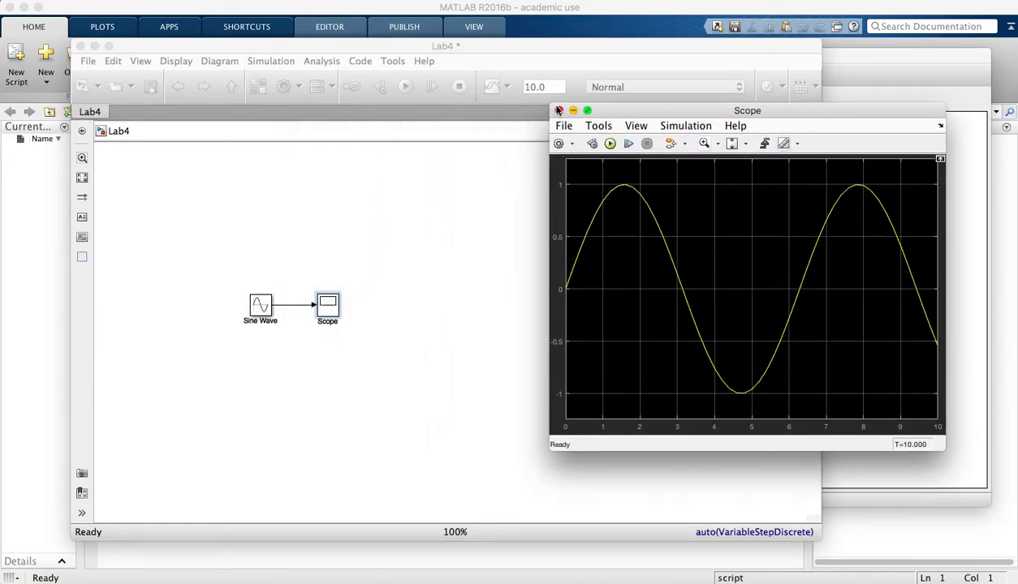
drag(550, 105, 552, 6)
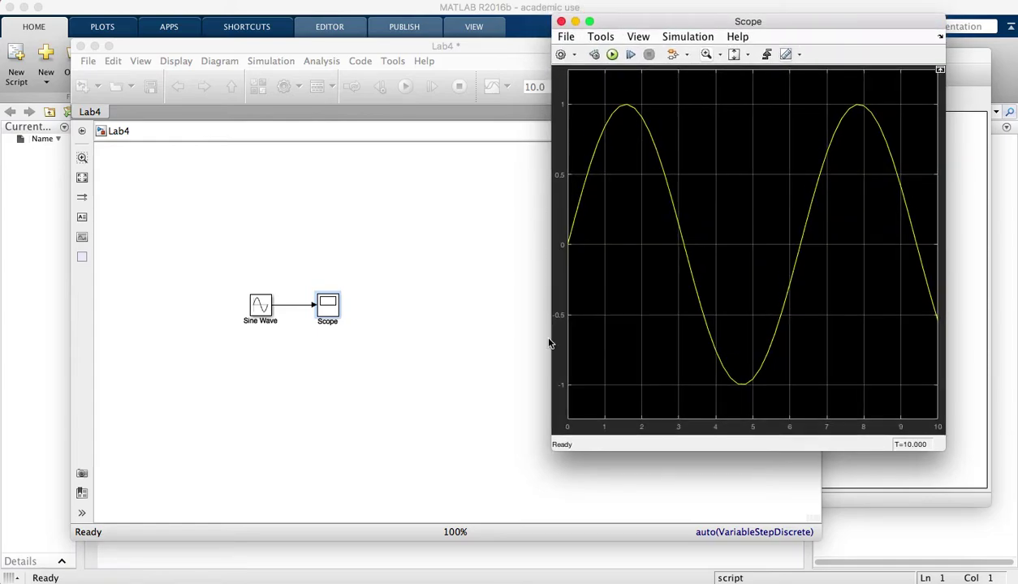
double_click(259, 305)
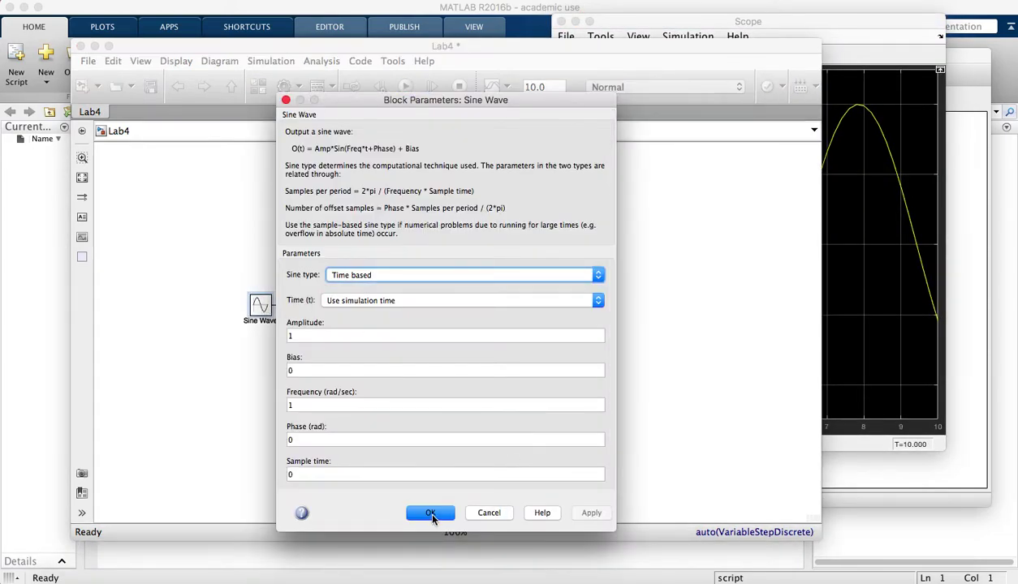
click(430, 514)
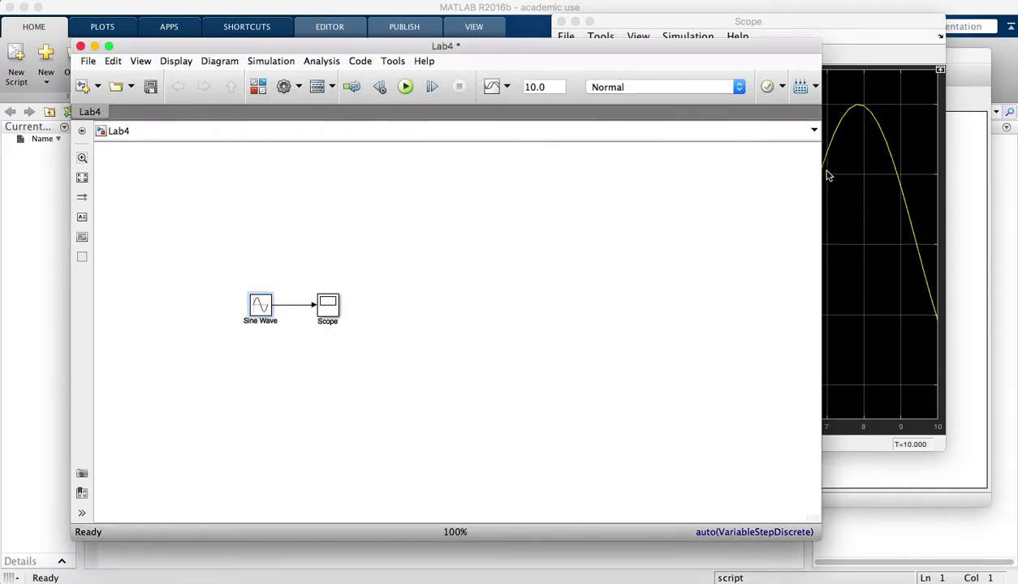
drag(822, 174, 563, 171)
drag(470, 46, 401, 16)
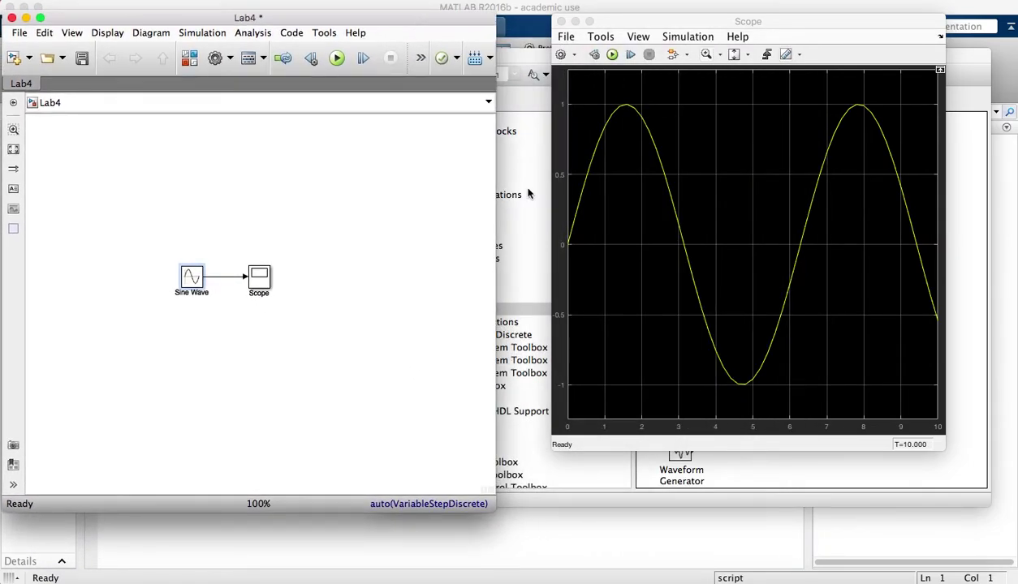
Step: Set the Sine Wave block's amplitude to 3 and its frequency to 3 rad/sec, and apply the changes
double_click(192, 277)
click(236, 307)
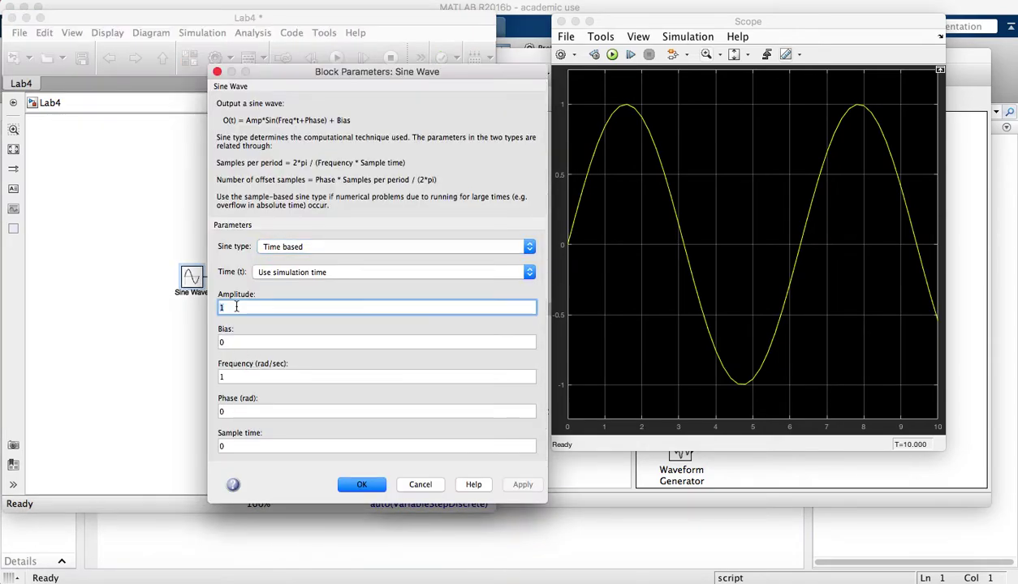
key(BackSpace)
text(3)
click(229, 377)
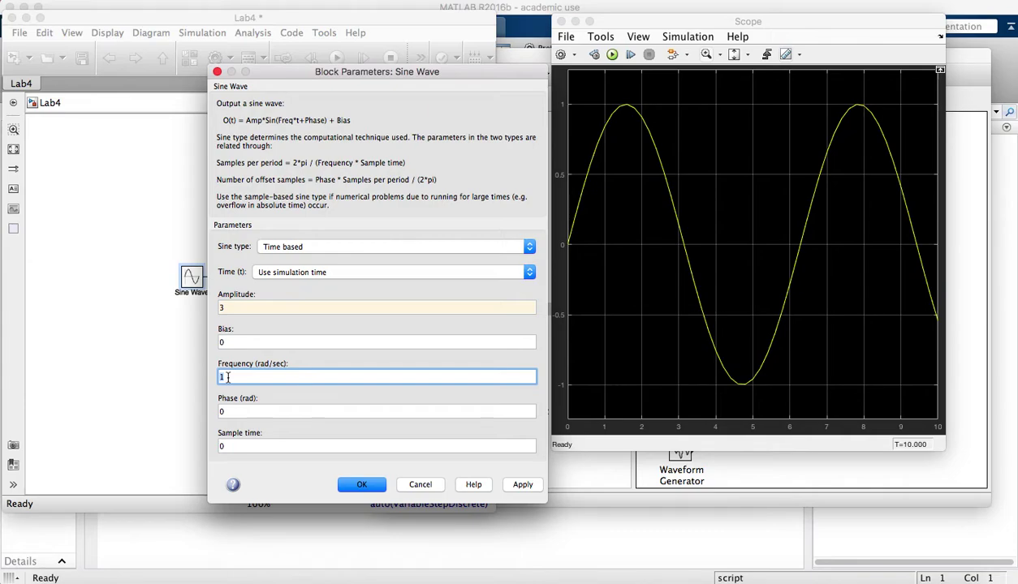
key(BackSpace)
text(3)
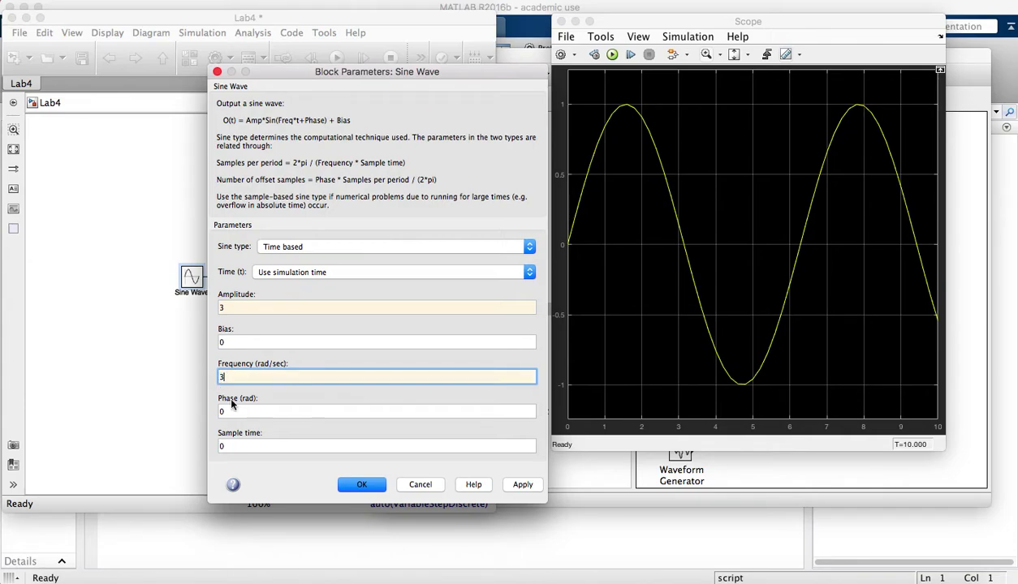
click(520, 483)
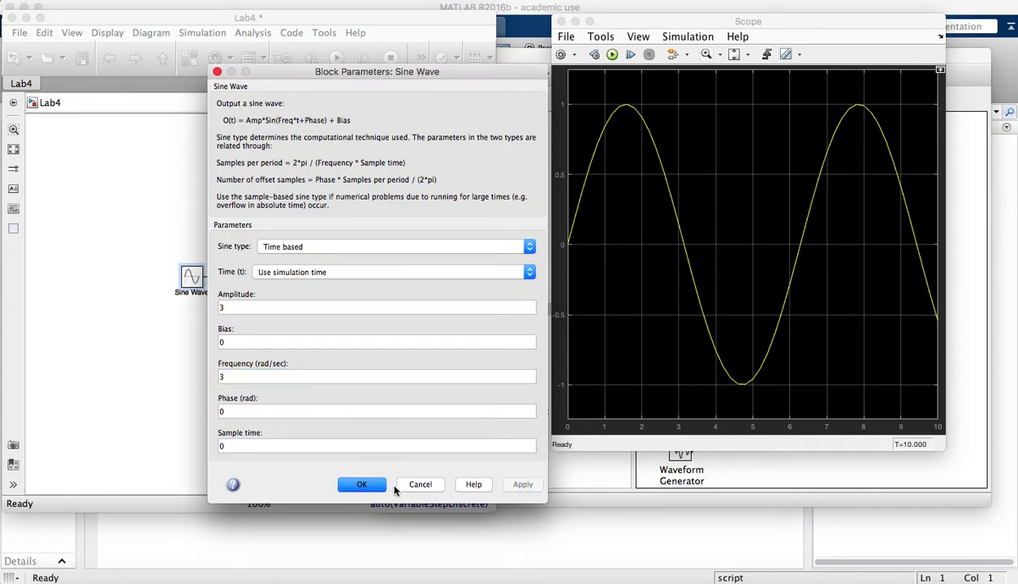
click(375, 486)
Step: Rerun the simulation with the new amplitude and frequency, inspect the first peak up close in the Scope, and restore the full plot
click(337, 57)
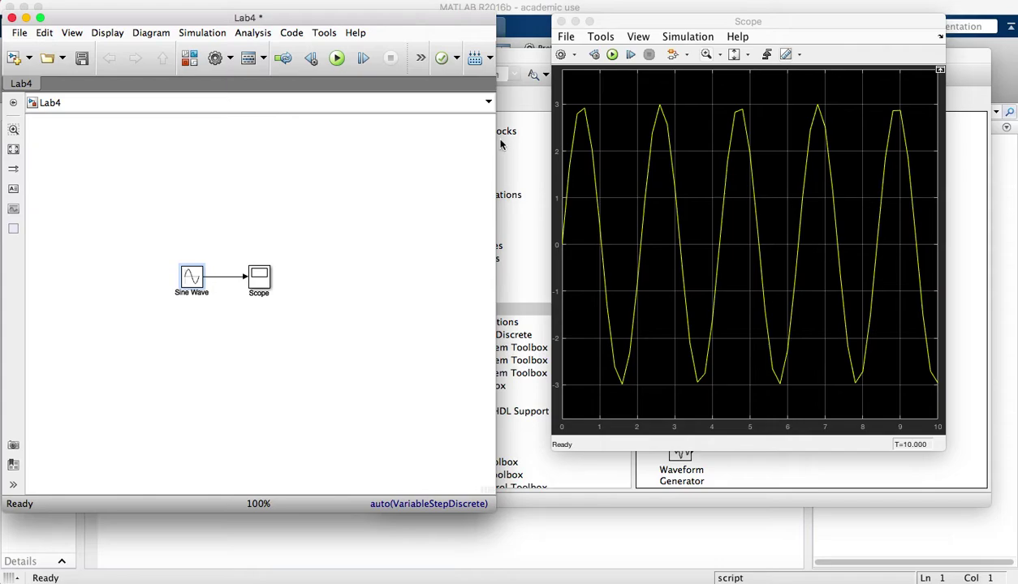
drag(496, 94, 550, 96)
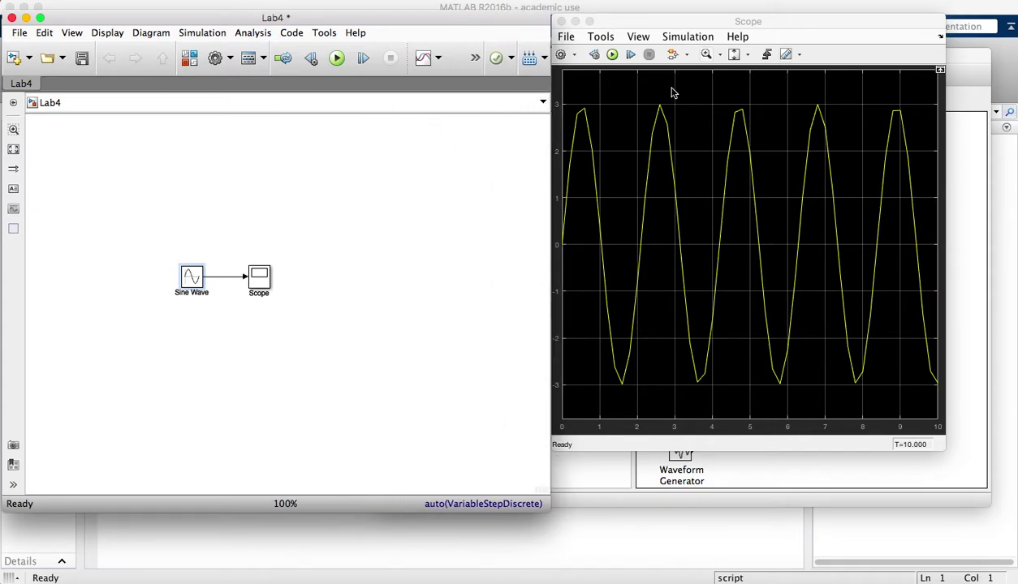
click(563, 98)
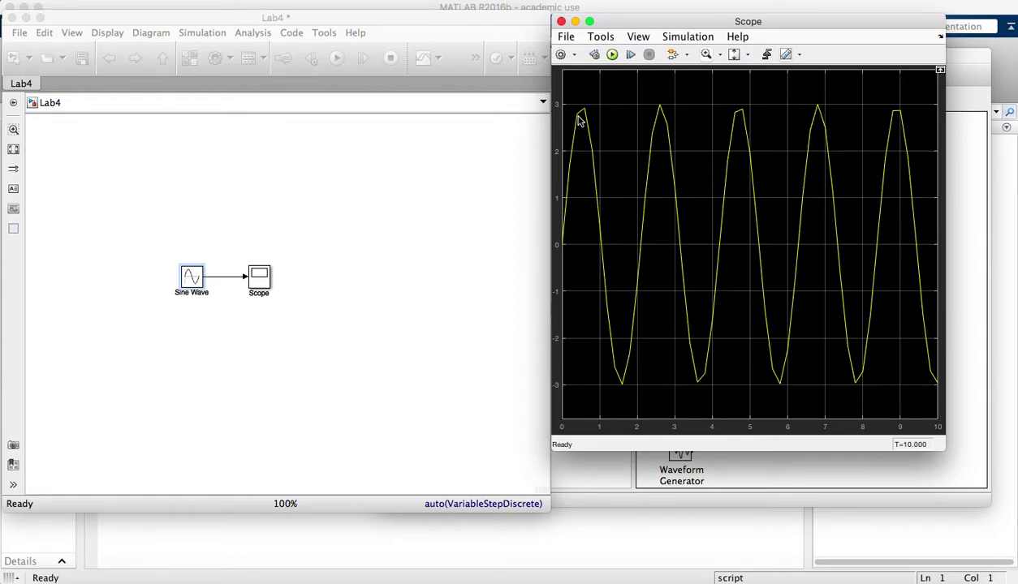
click(706, 54)
drag(573, 102, 600, 130)
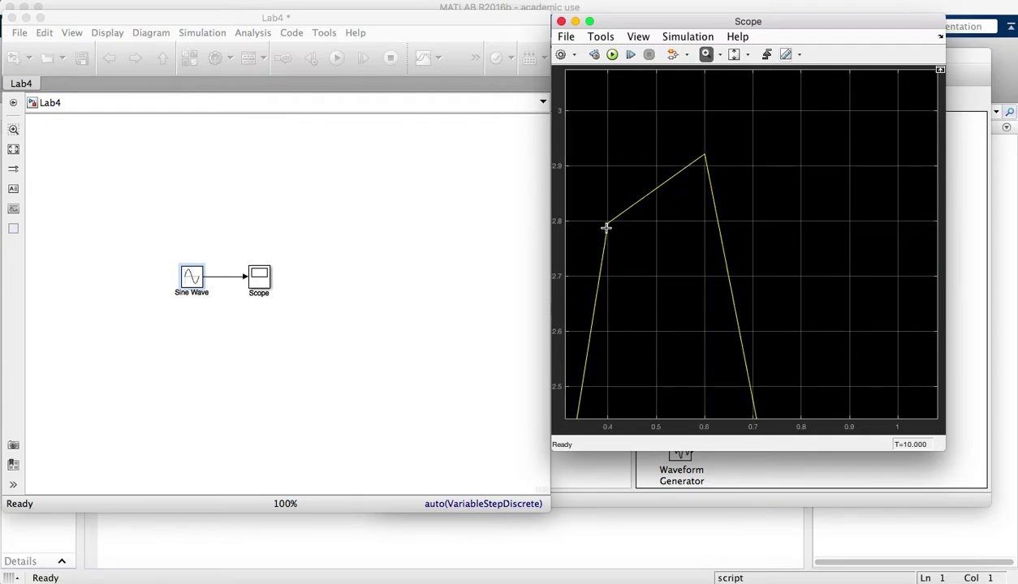
click(747, 55)
click(719, 96)
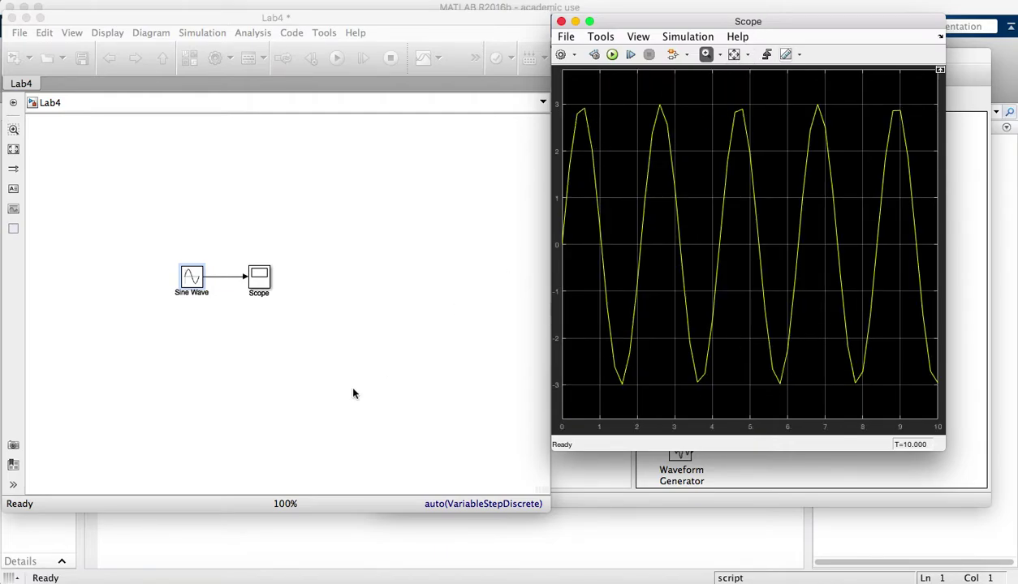
Step: Set the Sine Wave block's sample time to .01 and apply it
double_click(192, 278)
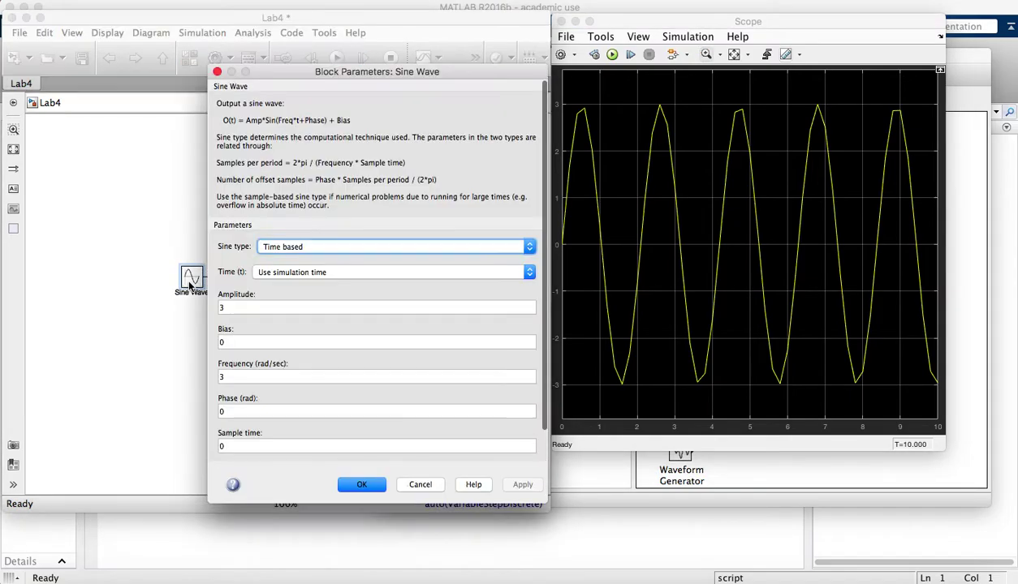
click(228, 448)
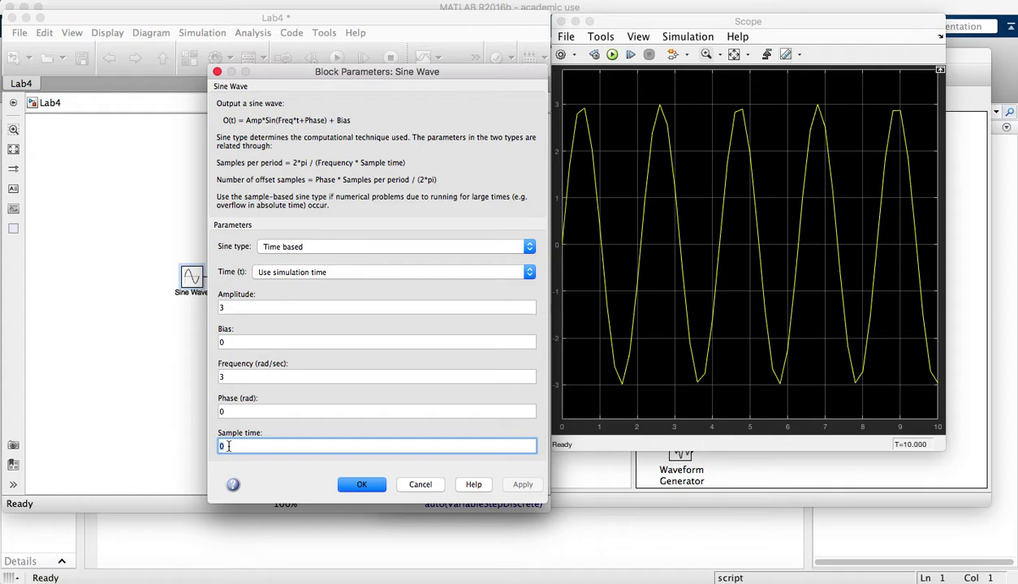
key(BackSpace)
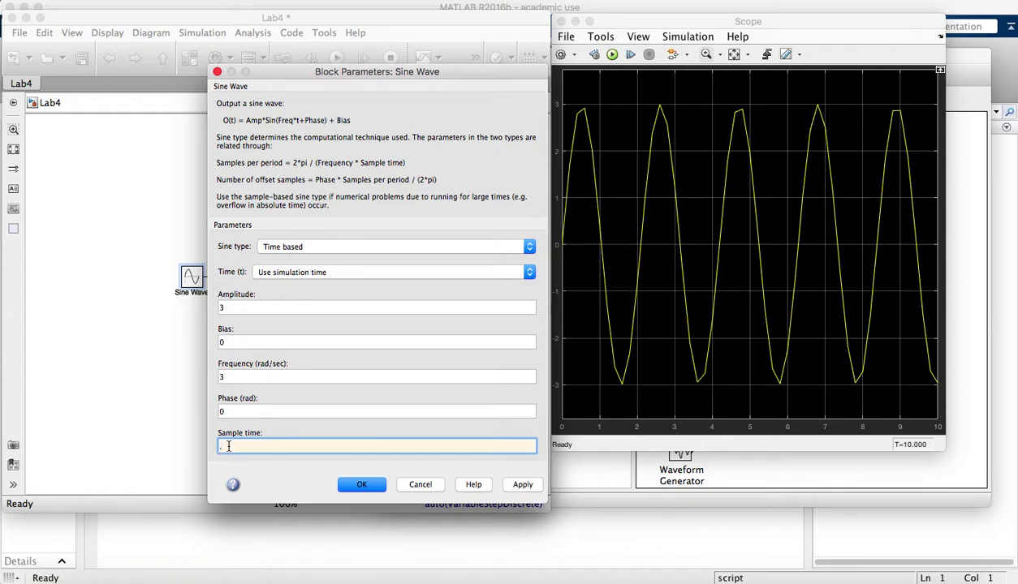
click(349, 476)
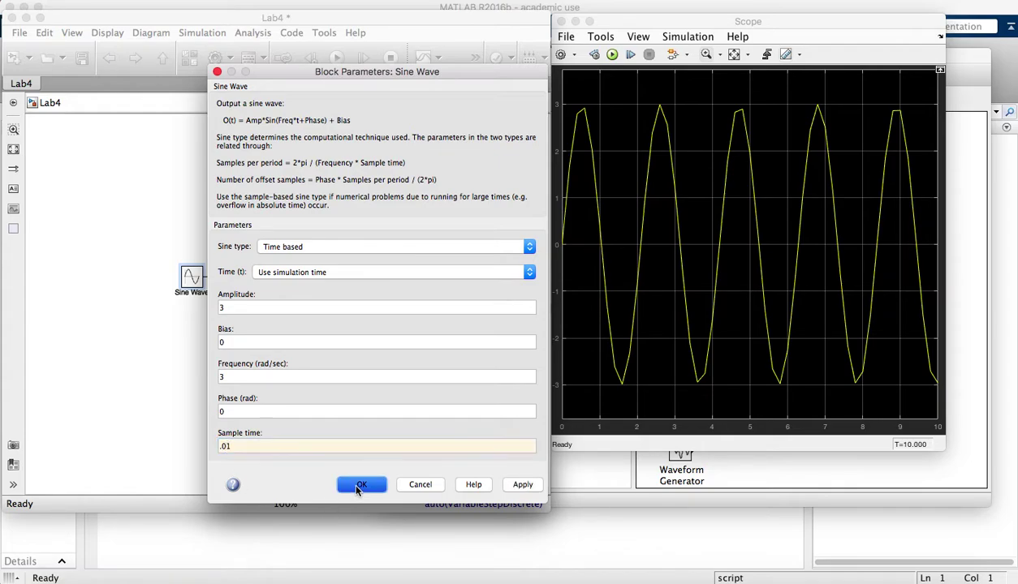
click(523, 485)
click(362, 484)
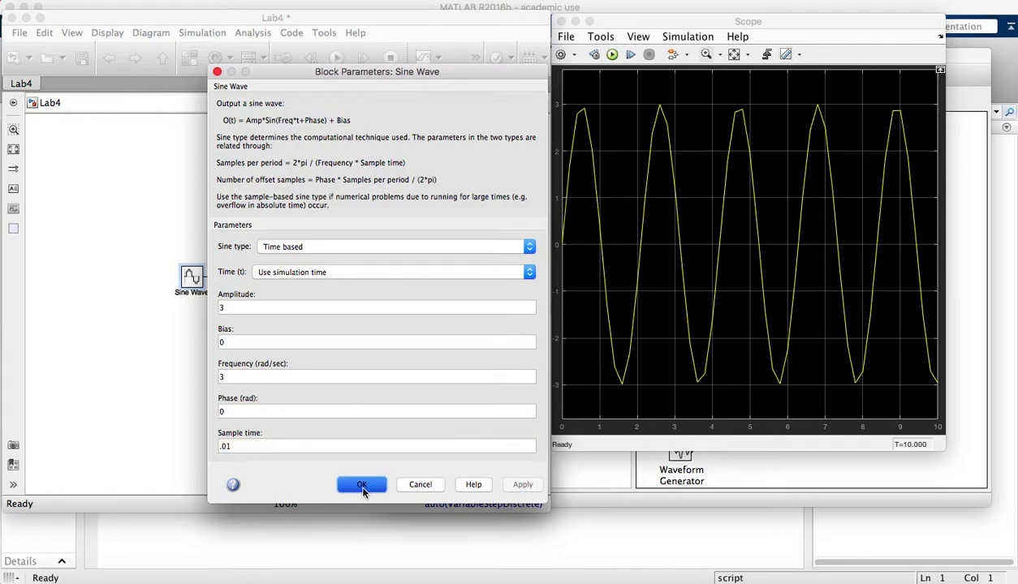
Step: Rerun the simulation with the .01 sample time and examine the first sine peak up close in the Scope
click(337, 59)
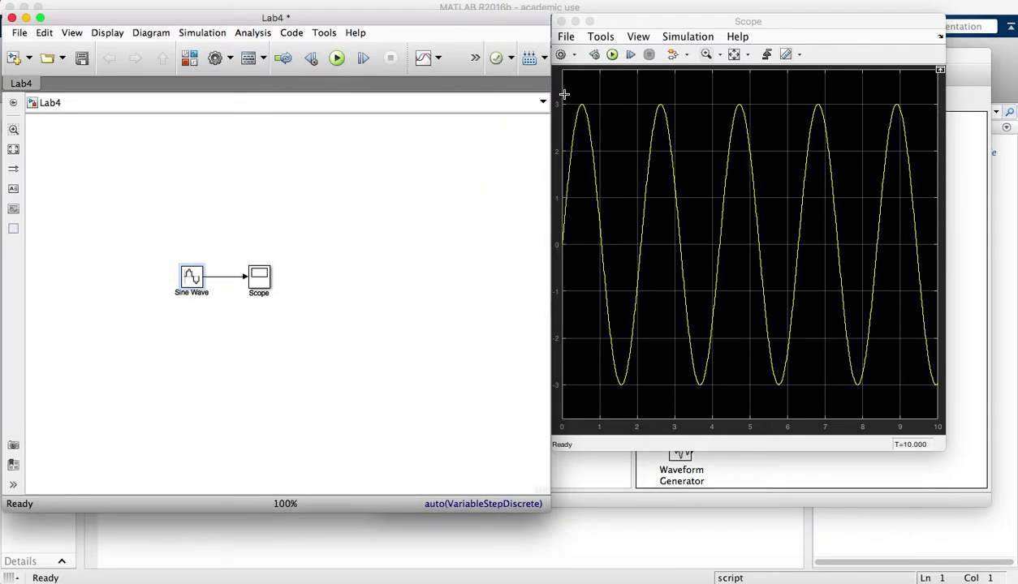
click(566, 97)
drag(577, 100, 602, 126)
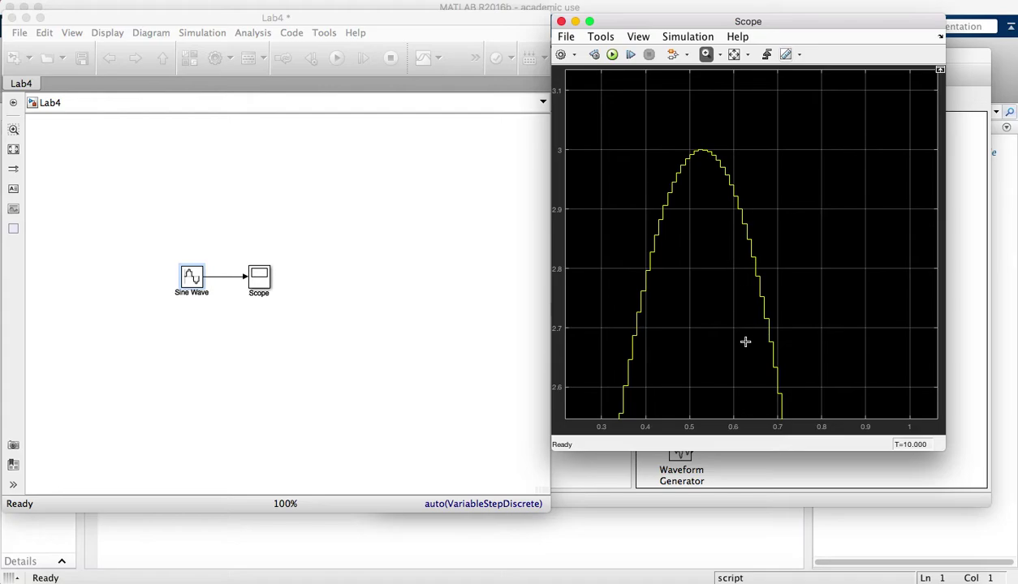
Step: Set the Sine Wave block's sample time to .001 and apply it
click(197, 280)
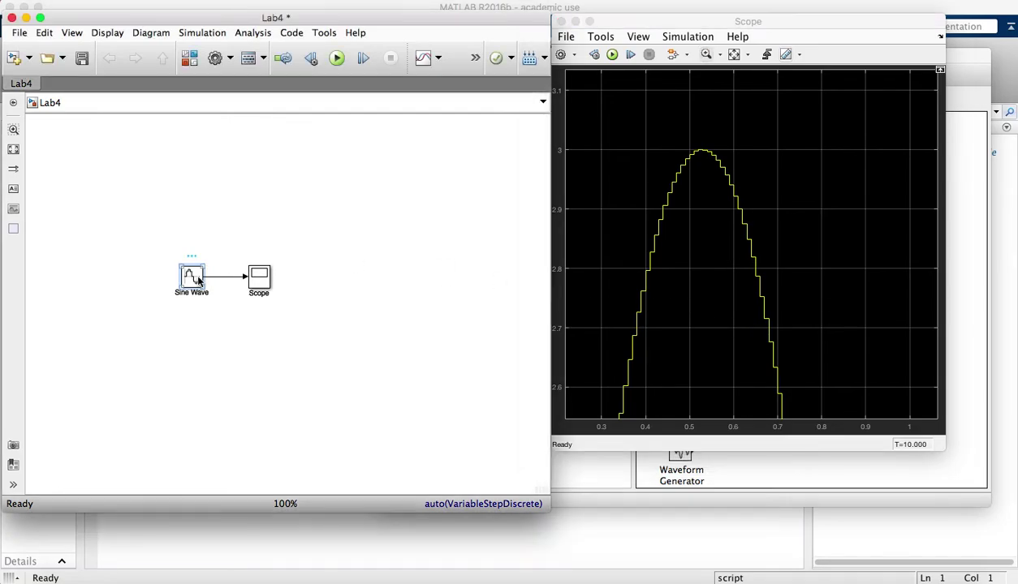
double_click(197, 280)
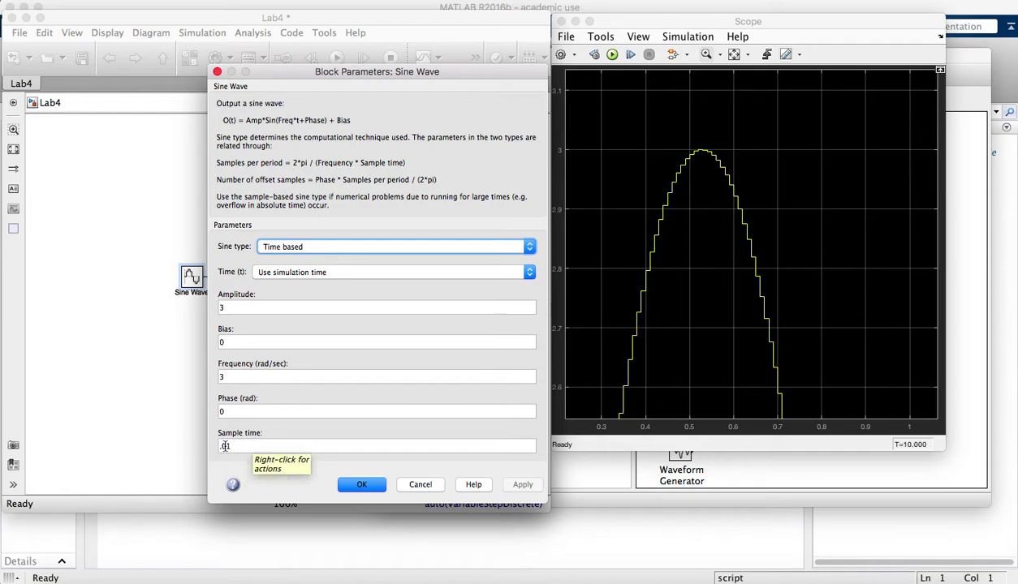
click(227, 447)
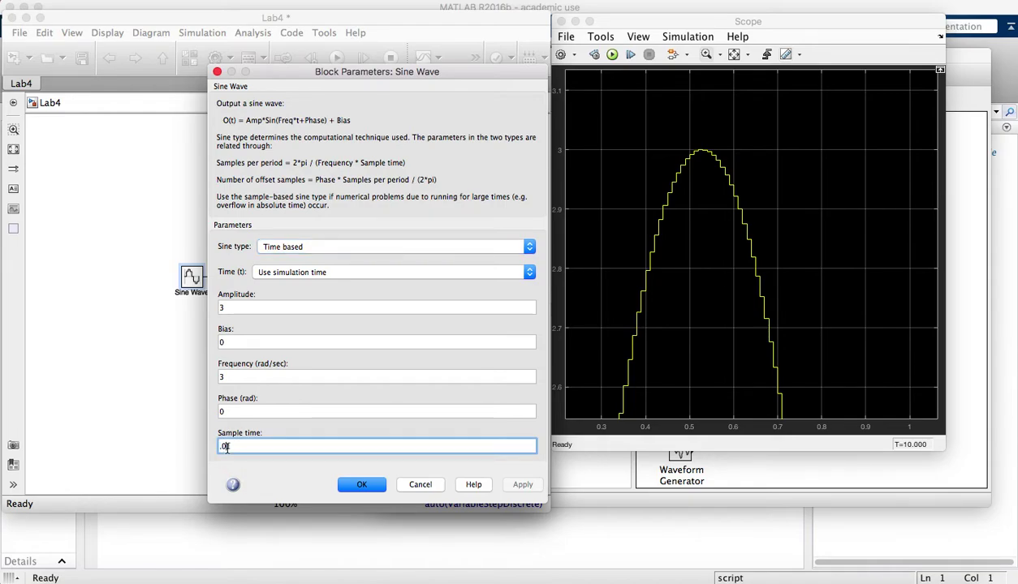
text(01)
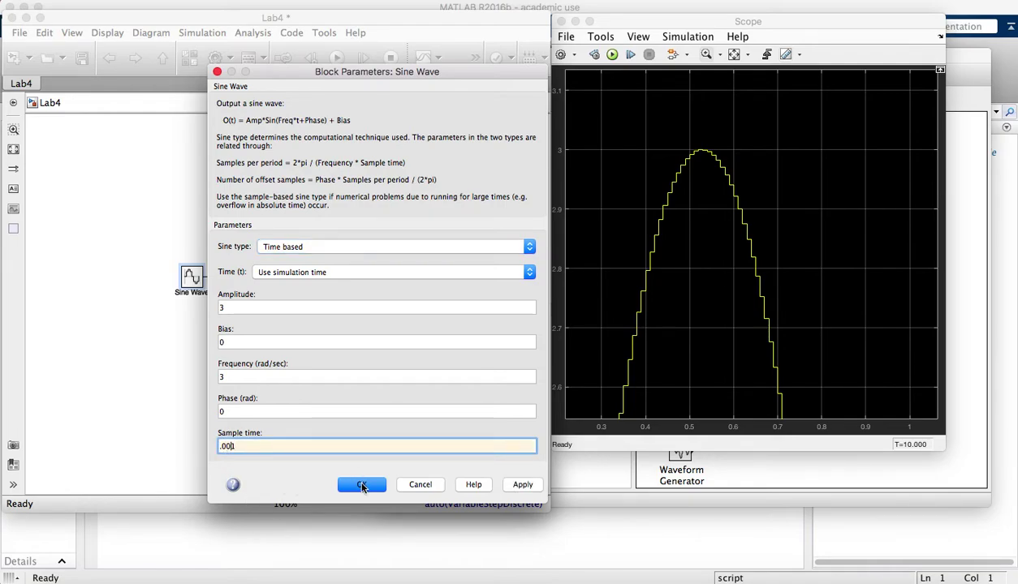
click(514, 490)
click(359, 484)
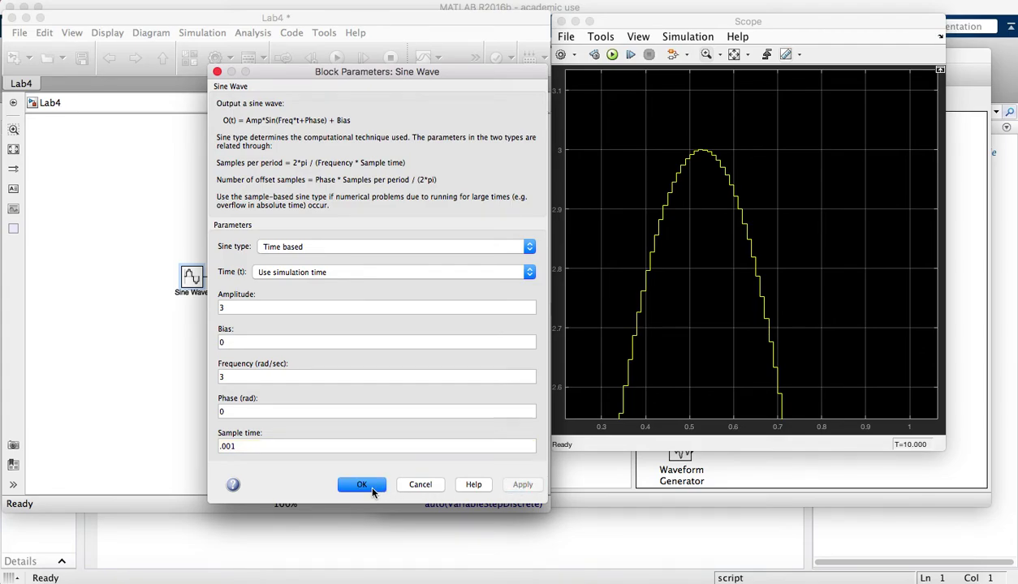
Step: Rerun the simulation with the .001 sample time, check the smoothness of the first peak in the Scope, and restore the full plot
click(338, 66)
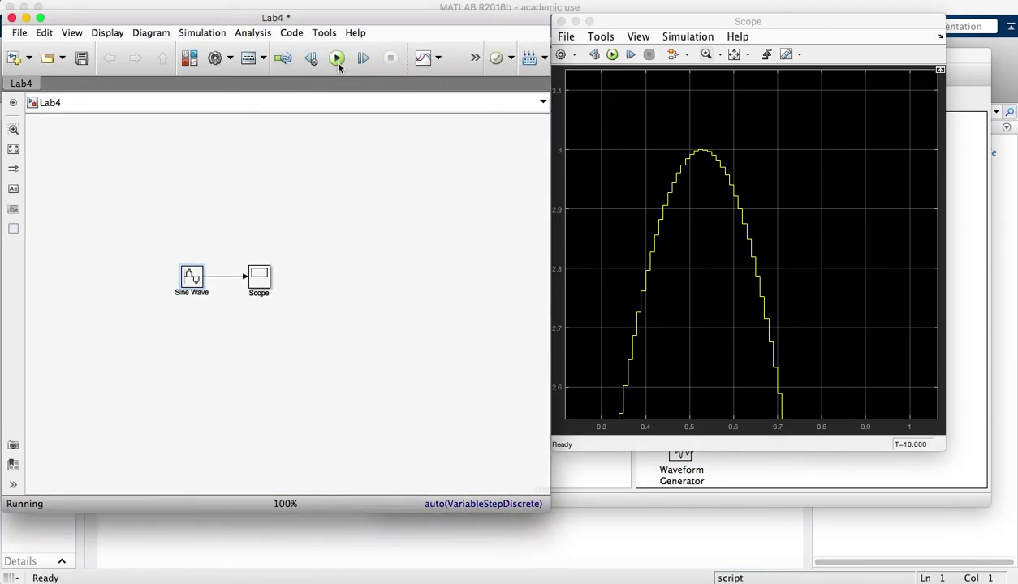
click(580, 145)
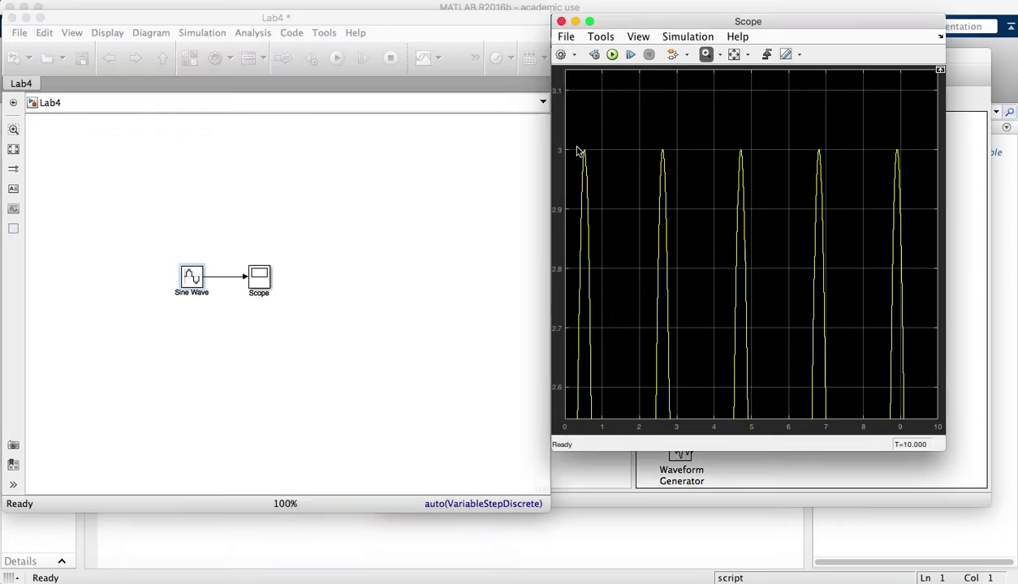
drag(581, 145, 605, 201)
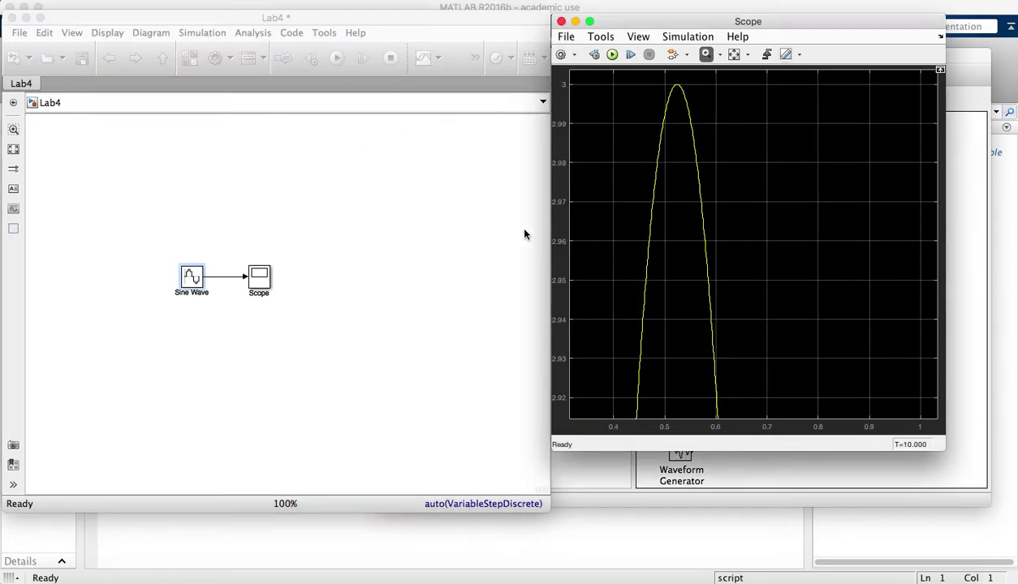
click(716, 53)
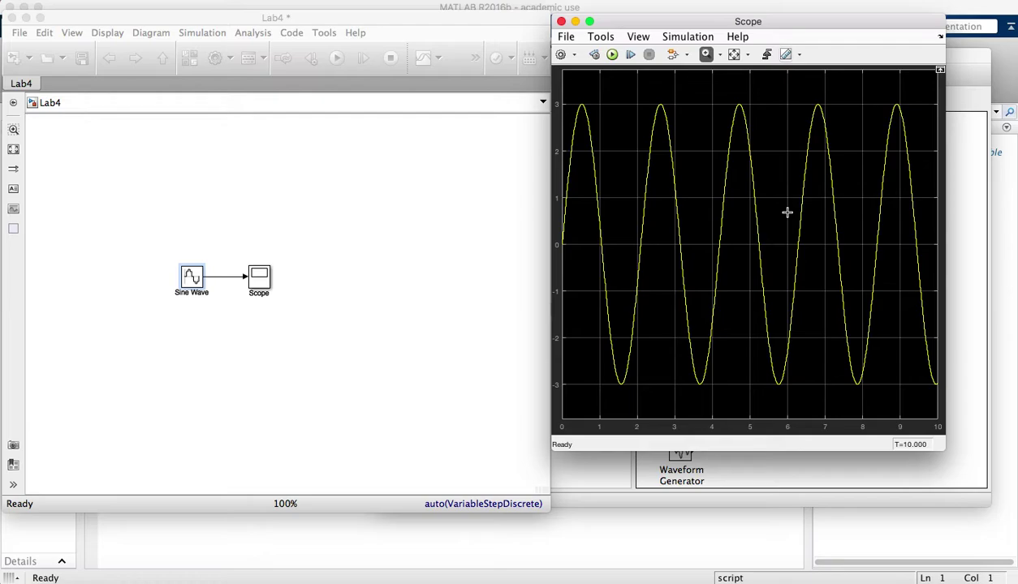
Step: Add a To Workspace sink below the Scope and branch the Sine Wave signal line into it
click(192, 279)
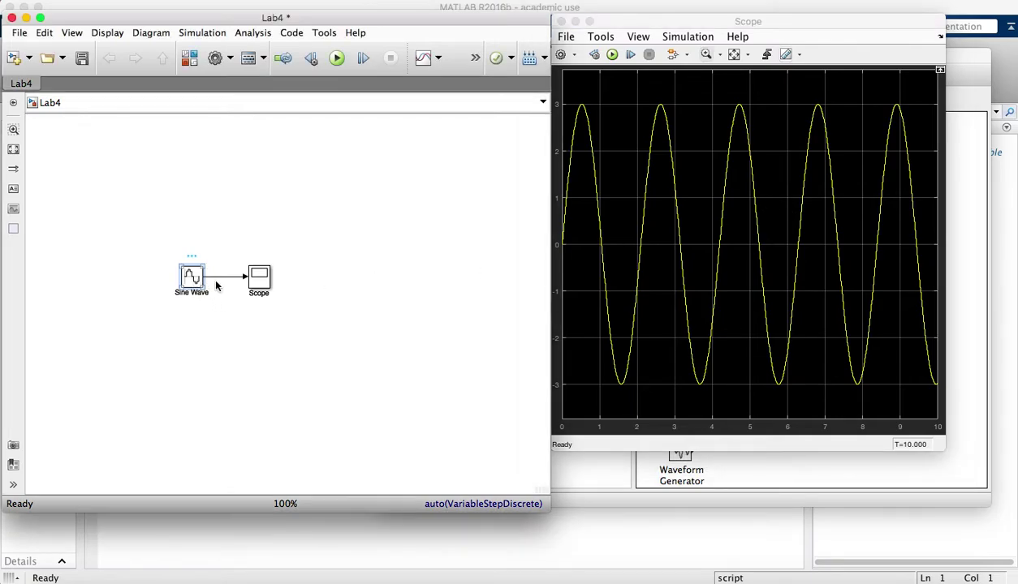
click(754, 456)
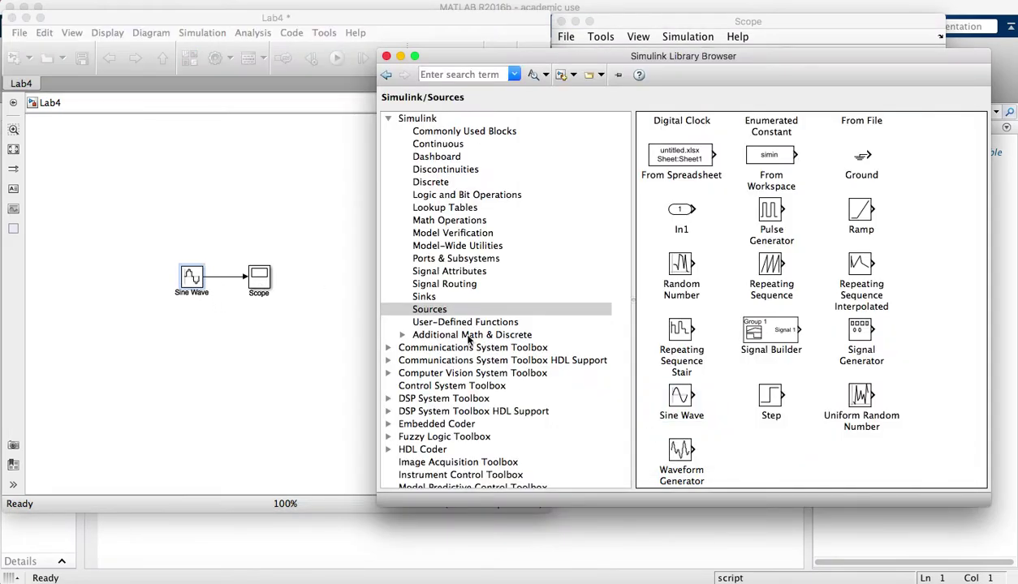
click(424, 297)
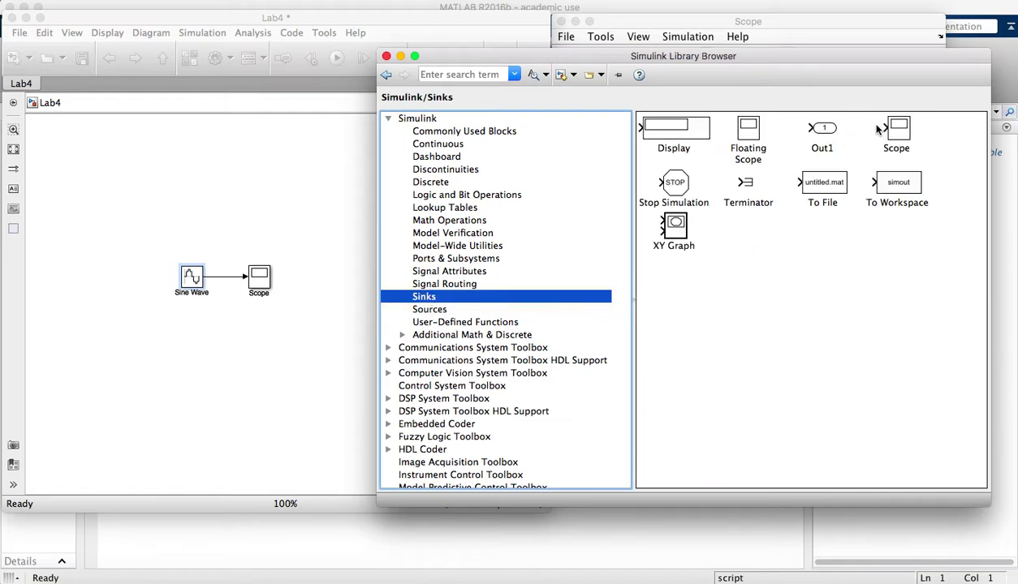
drag(878, 187, 218, 278)
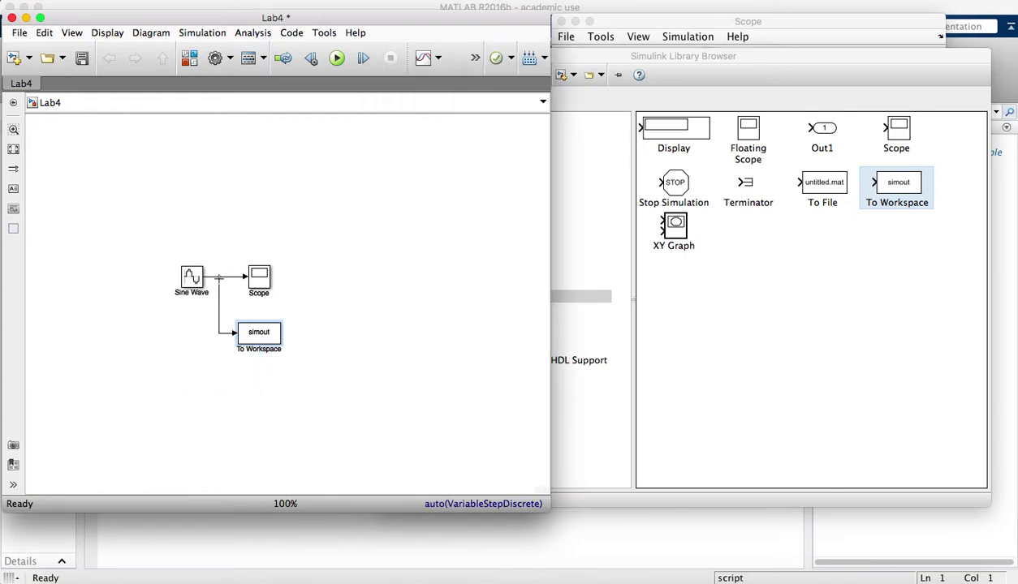
click(183, 283)
Step: Configure the To Workspace block with the variable name Sinout and a sample time of 1
click(269, 342)
double_click(268, 342)
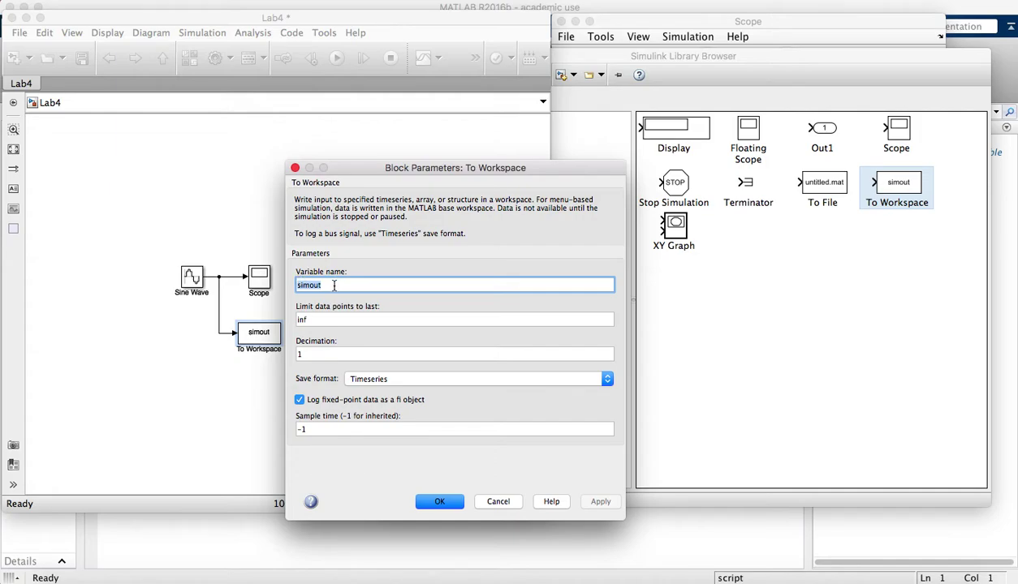
text(s)
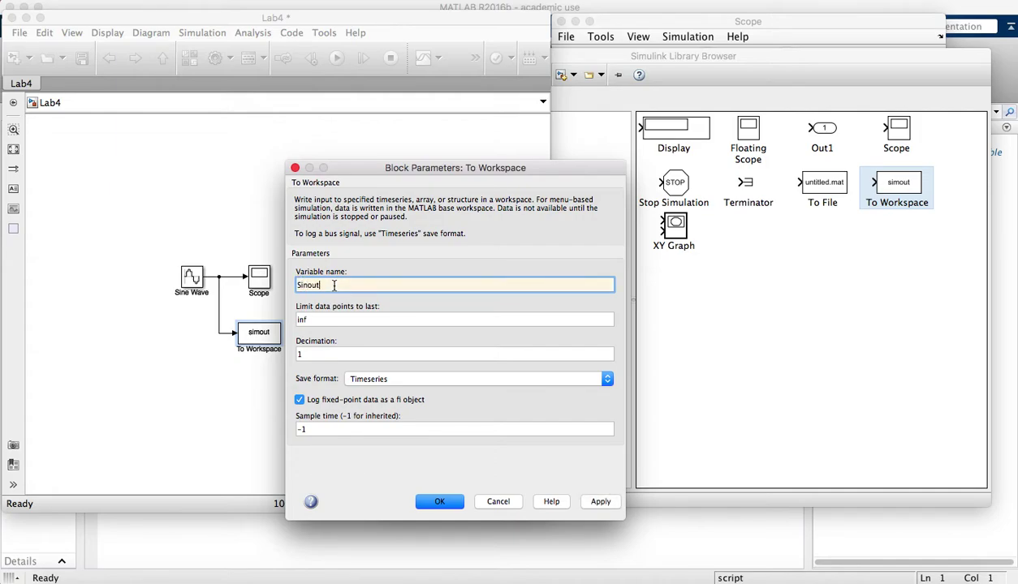
click(323, 351)
click(319, 427)
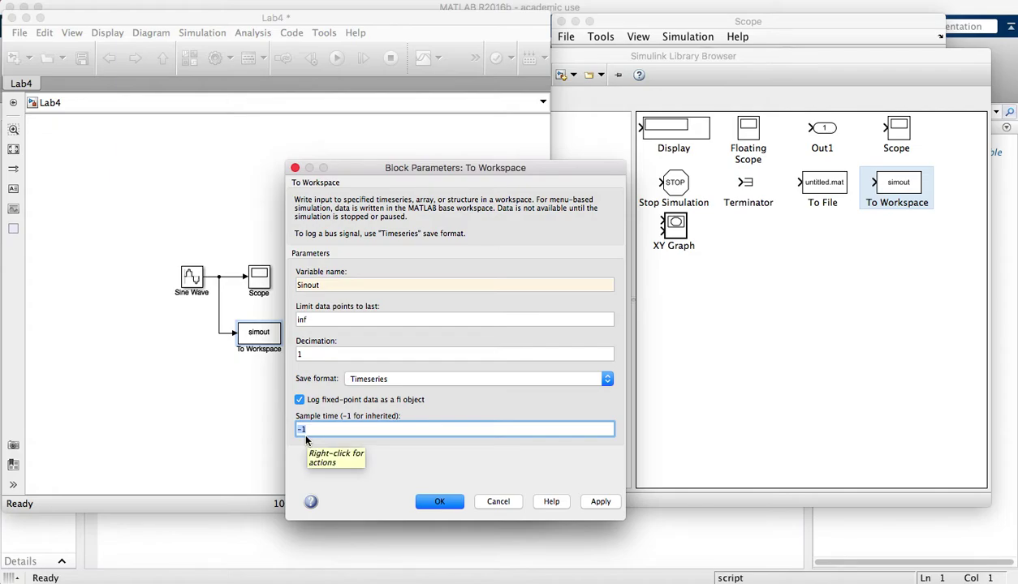
text(1)
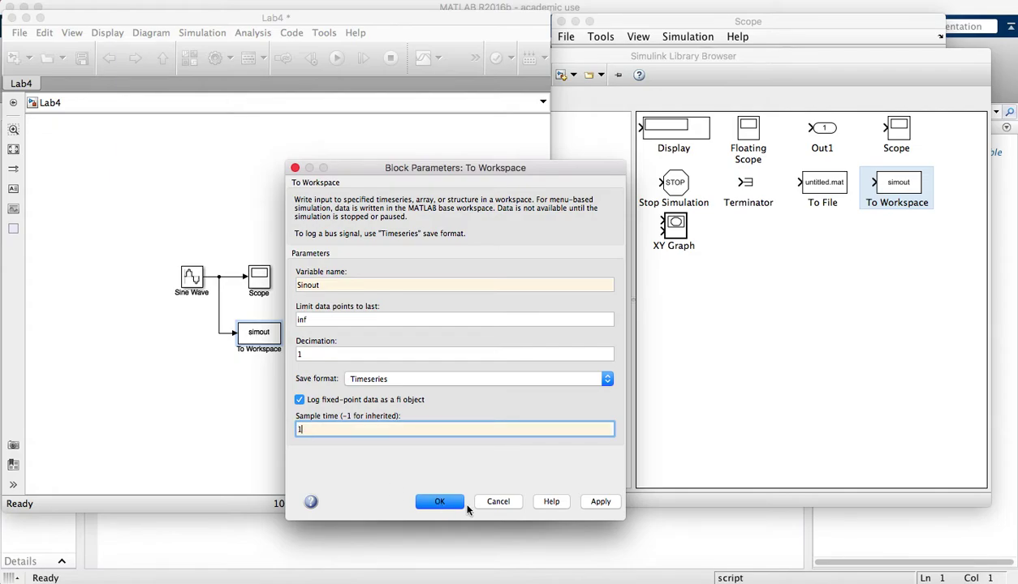
click(439, 502)
click(317, 349)
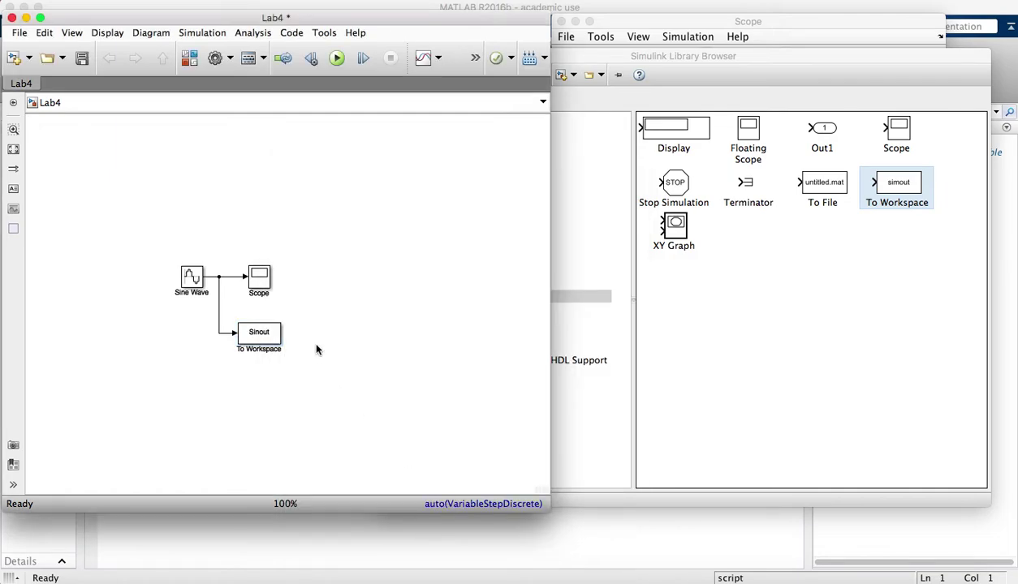
Step: Run the simulation and open the logged Sinout variable from the MATLAB workspace
click(336, 58)
click(634, 564)
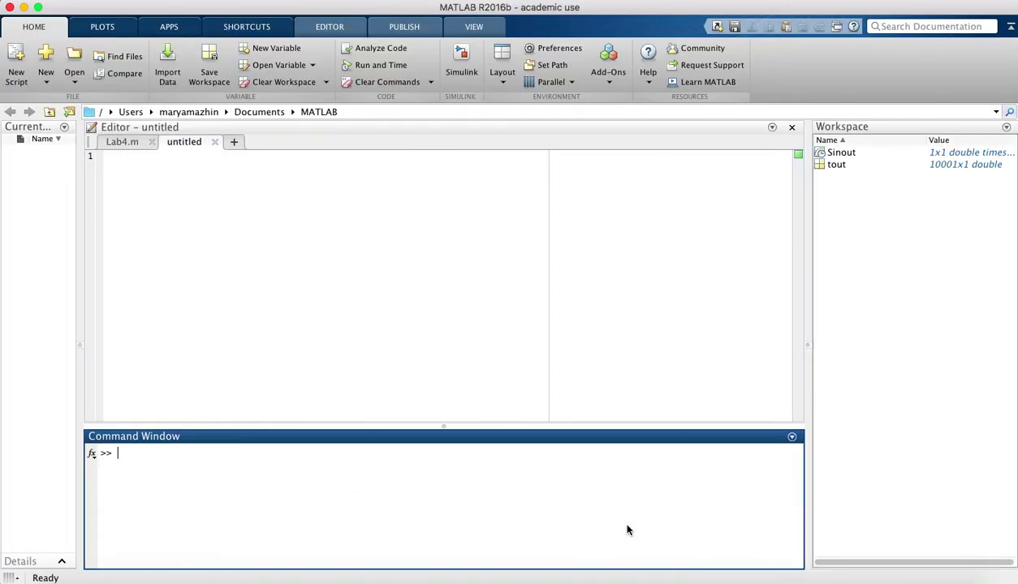
click(845, 157)
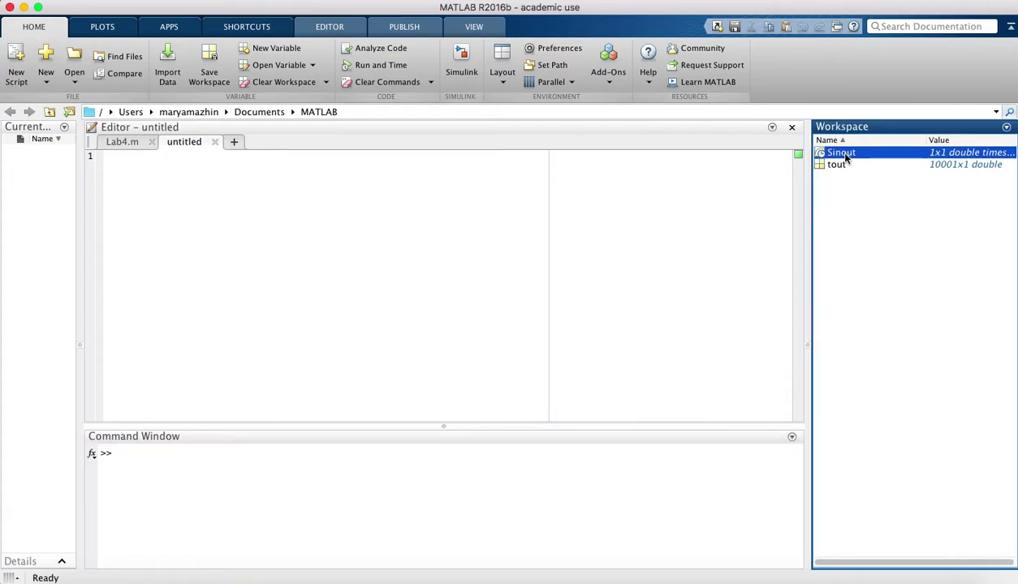
double_click(845, 158)
double_click(128, 161)
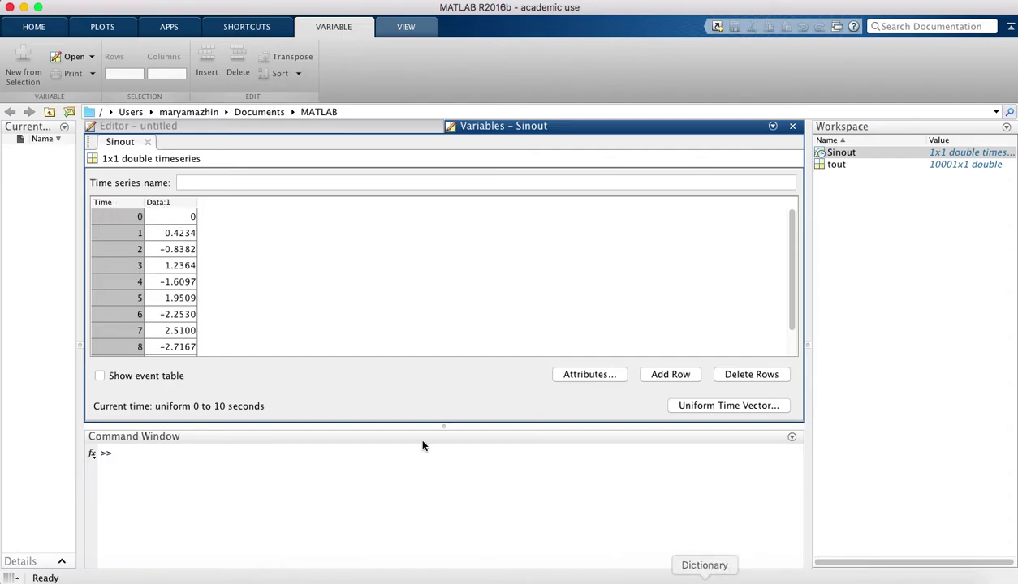
Step: Copy all of Sinout's time and data values, then switch to Excel and create a blank workbook
click(114, 217)
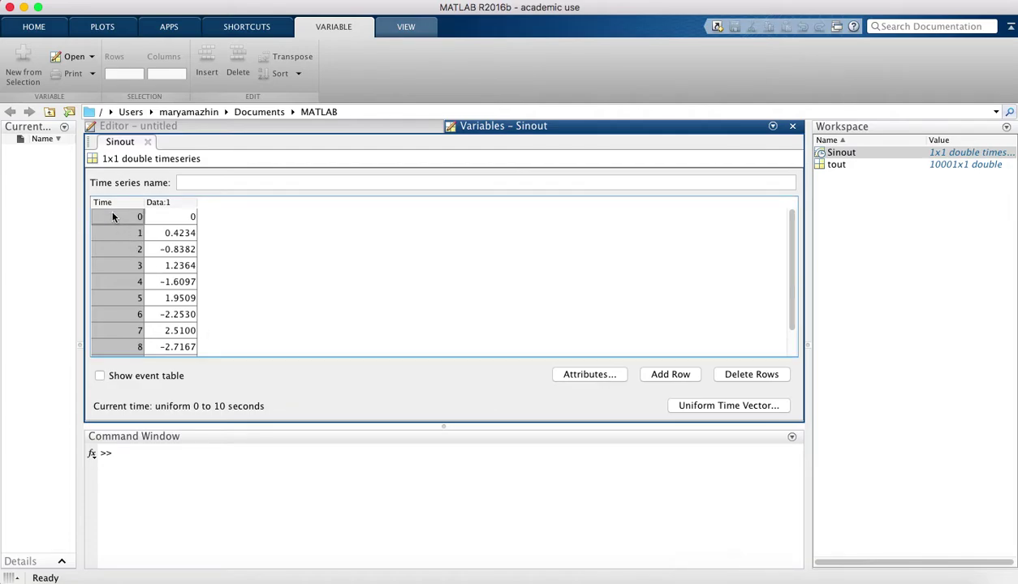
key(super+a)
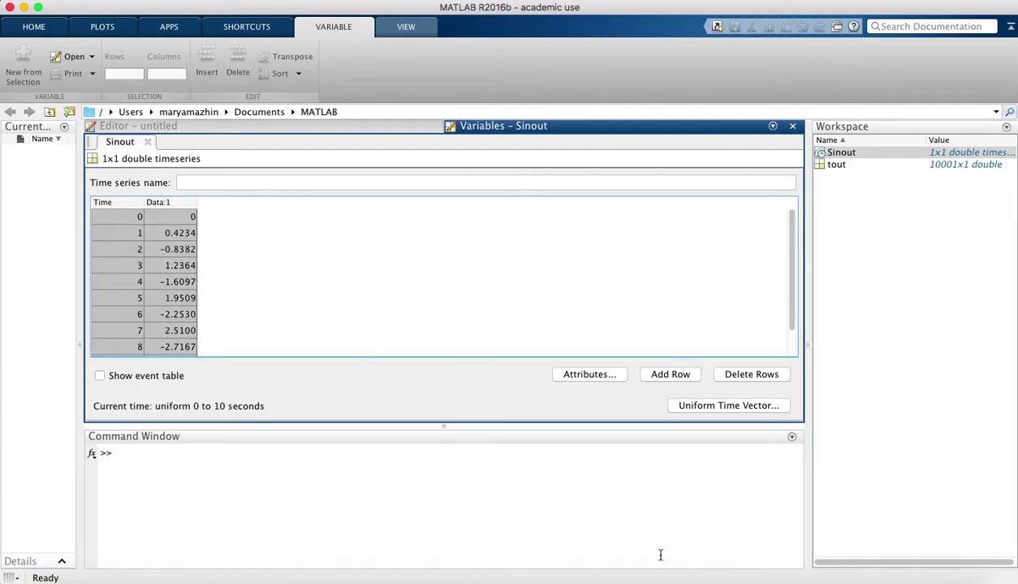
click(785, 580)
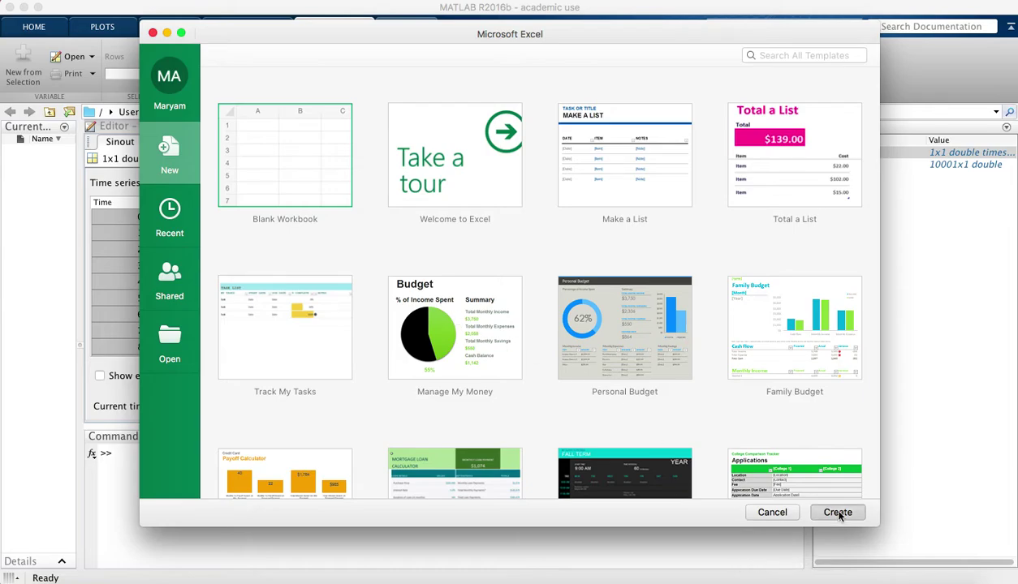
click(838, 513)
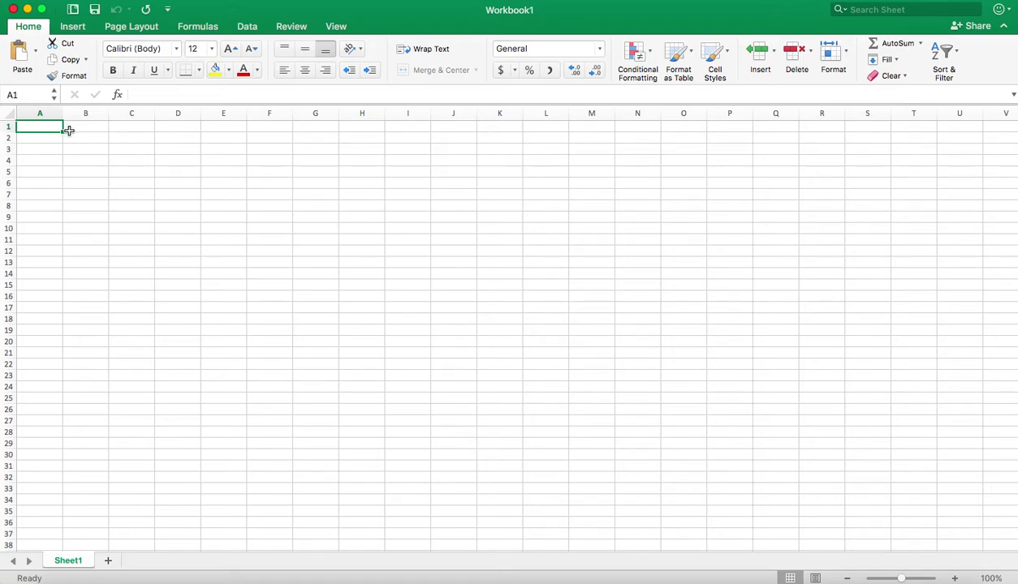
Step: Enter the headers Time in A1 and Signal in B1, and paste the copied Sinout values starting at A2
text(Time)
click(80, 127)
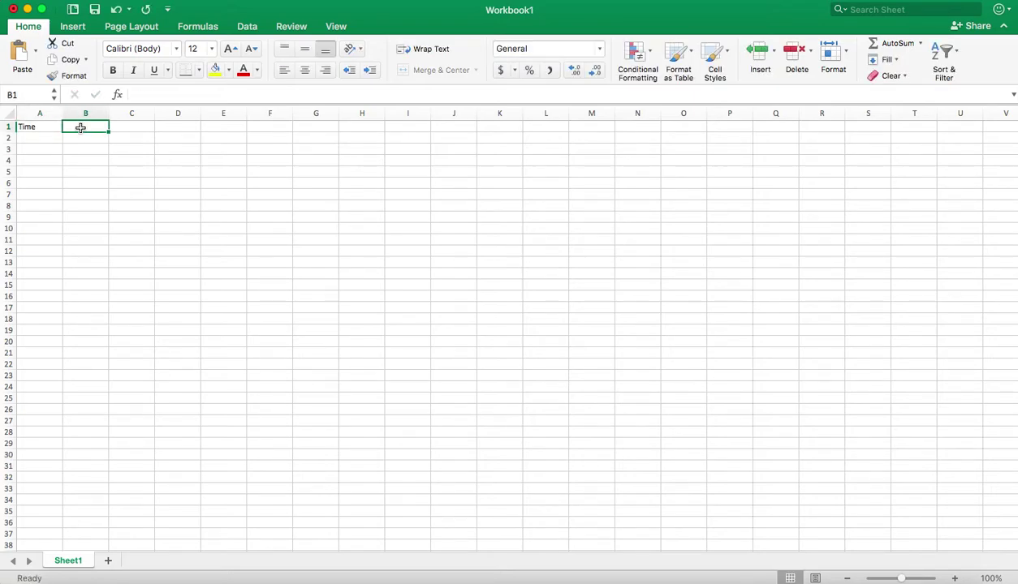
text(S)
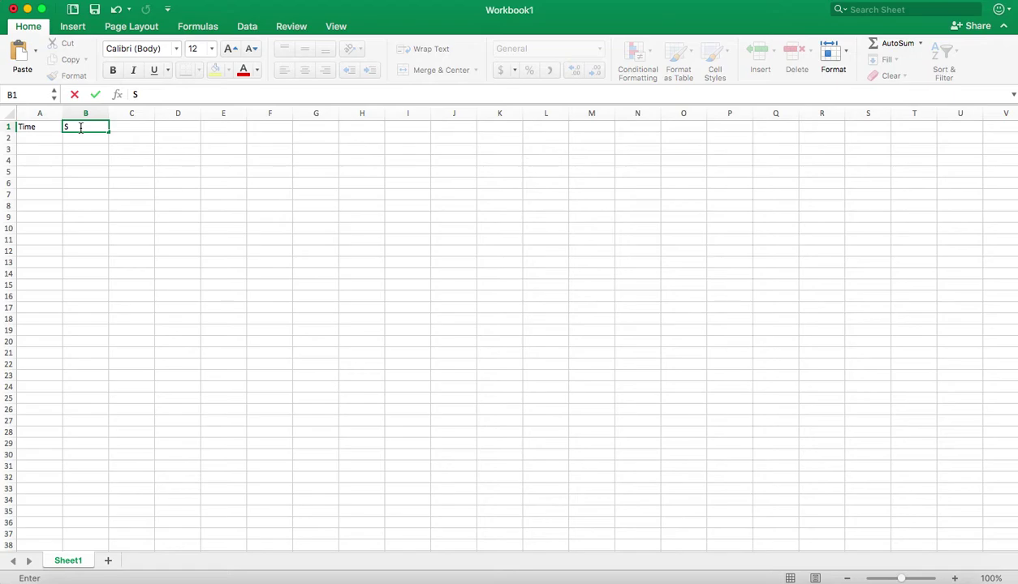
text(ignal)
click(38, 141)
text(0	0 1	0.42336002 2	-0.8382465 3	1.23635546 4	-1.6097188 5	1.95086352 6	-2.2529617 7	2.50996692 8	-2.7167351 9	2.86912779 10	-2.9640949)
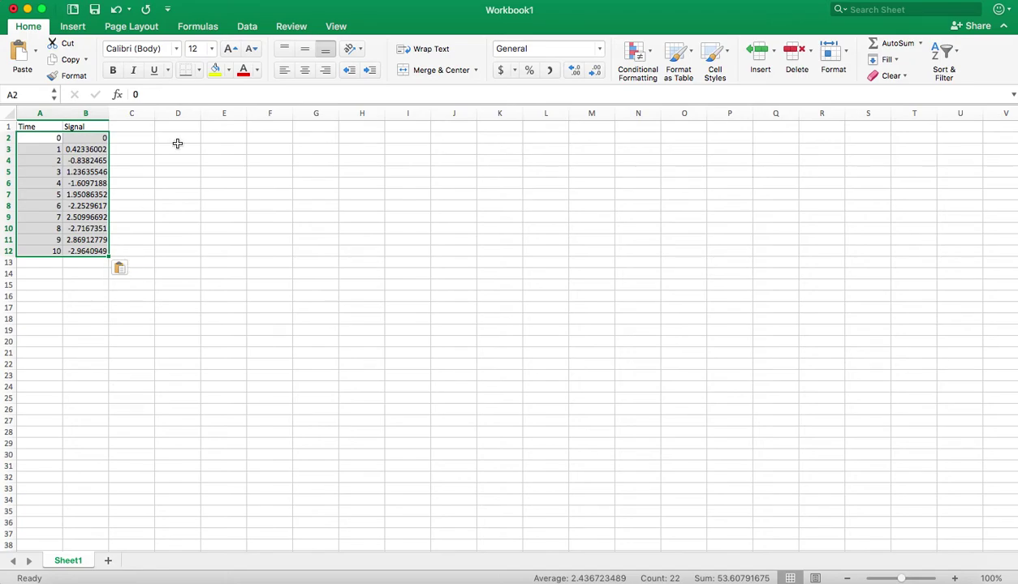
Step: Insert a Scatter with Smooth Lines chart of the pasted Time and Signal values and enlarge it
click(75, 27)
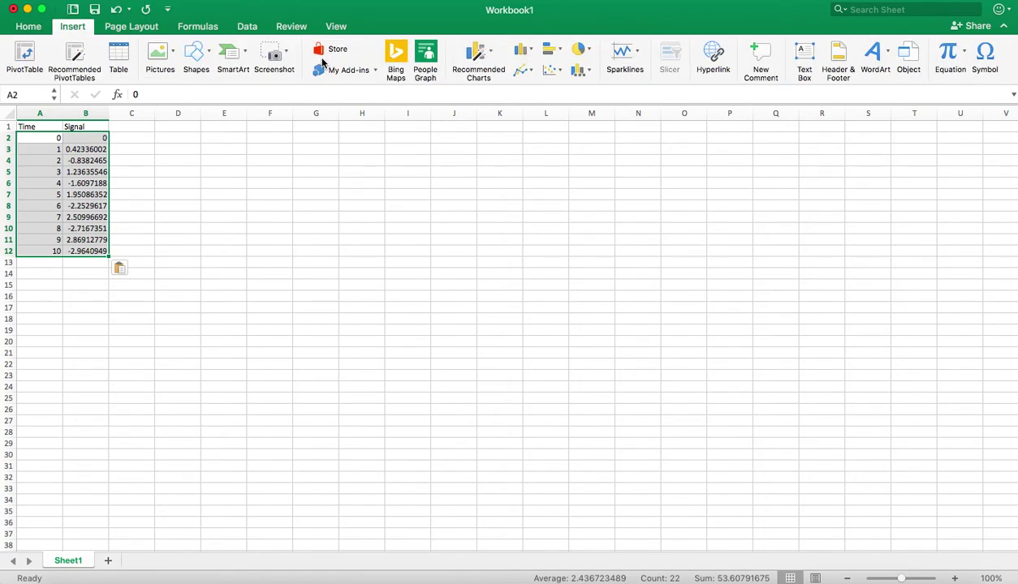
click(552, 70)
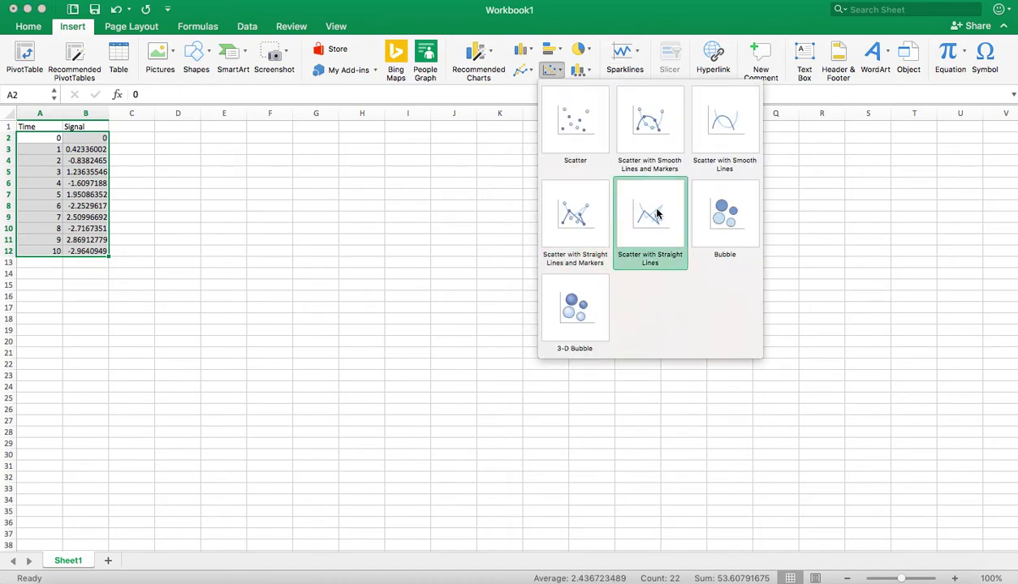
click(714, 107)
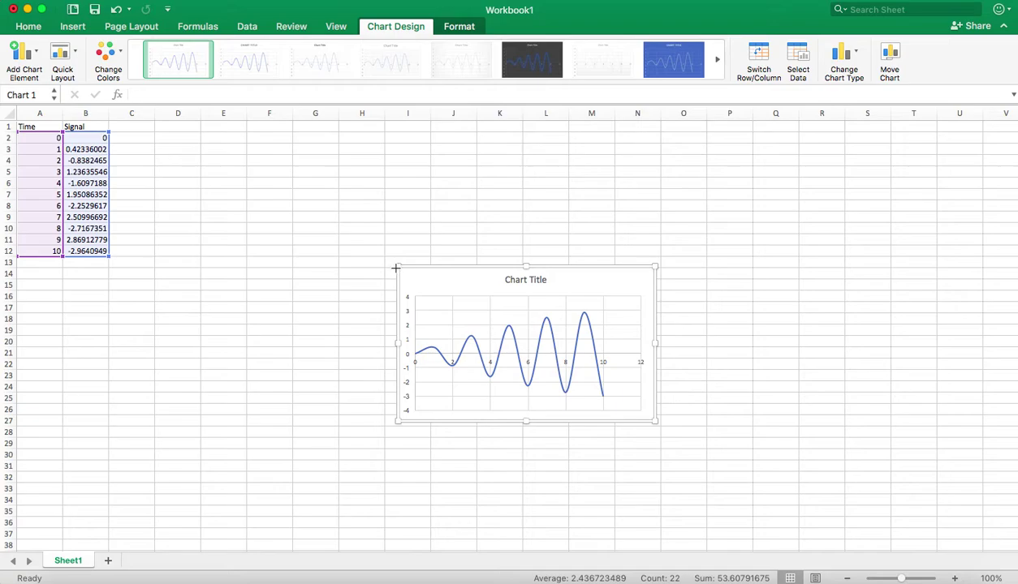
drag(396, 268, 201, 195)
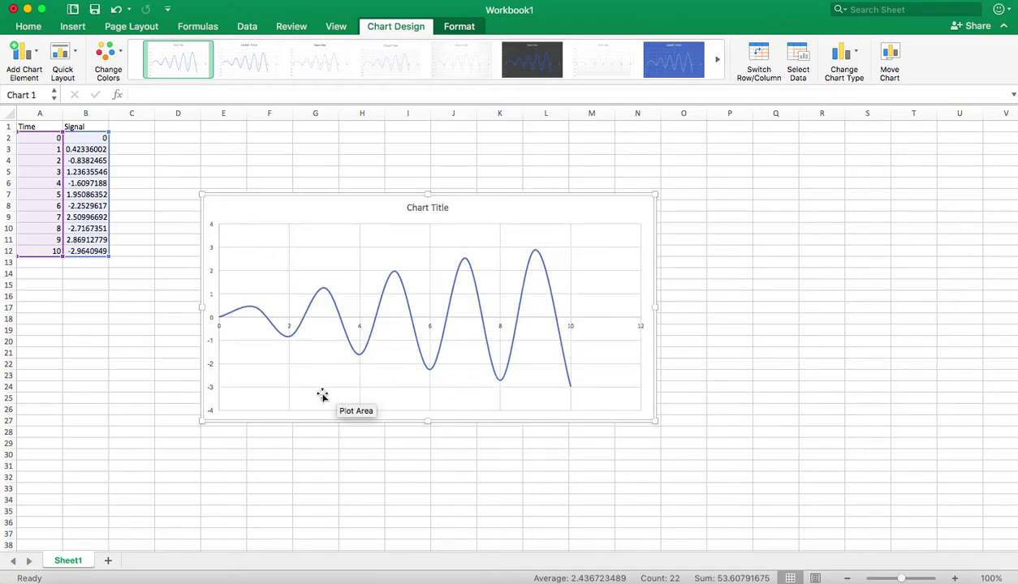
Step: Switch back from Excel to MATLAB, close the Sinout variable, and bring the Lab4 model to the front
click(625, 448)
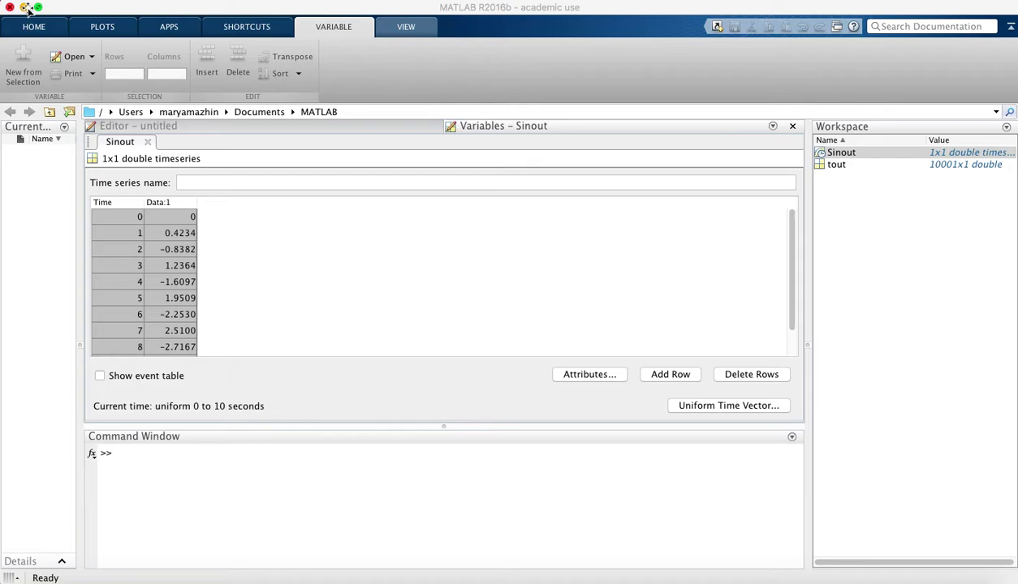
click(147, 142)
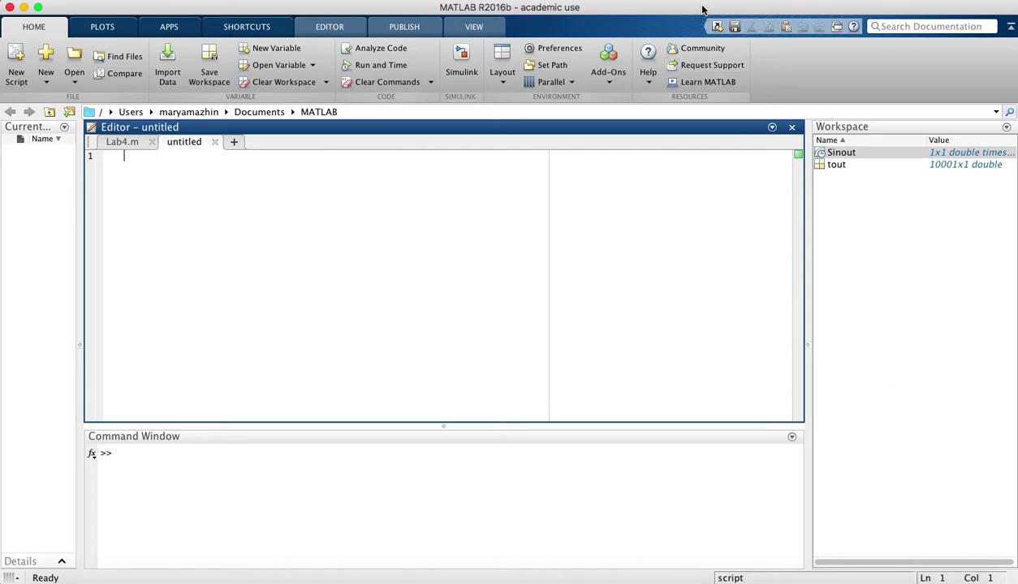
drag(703, 10, 688, 150)
click(439, 25)
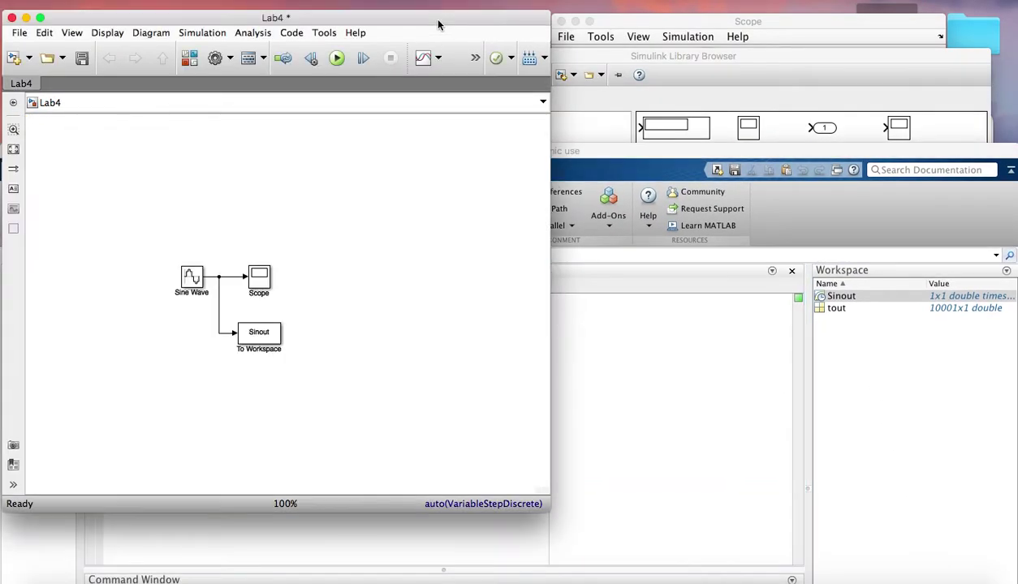
Step: Review the Sine Wave block's frequency and sample time parameters and return to the Lab4 diagram
double_click(190, 276)
click(238, 376)
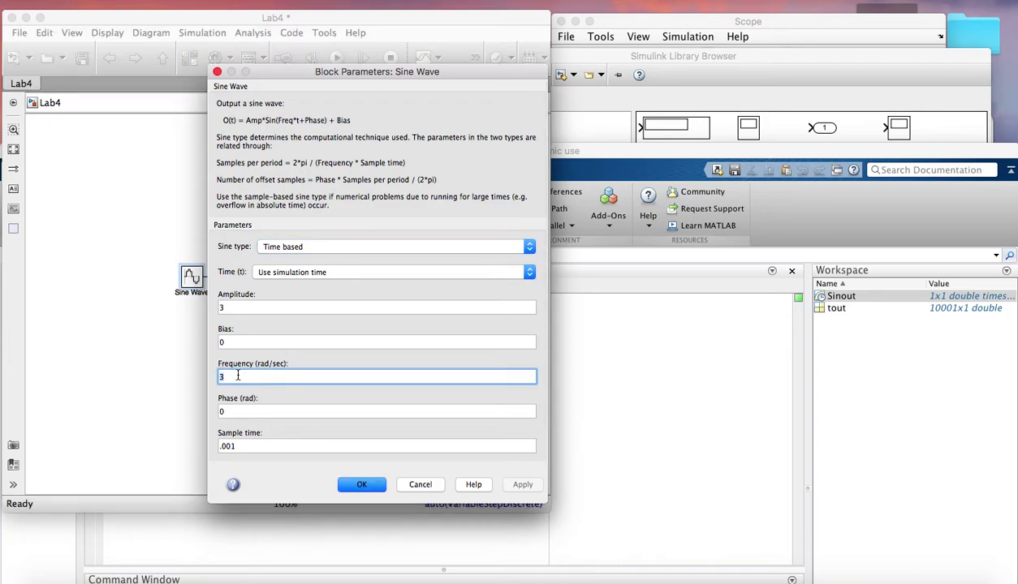
double_click(239, 446)
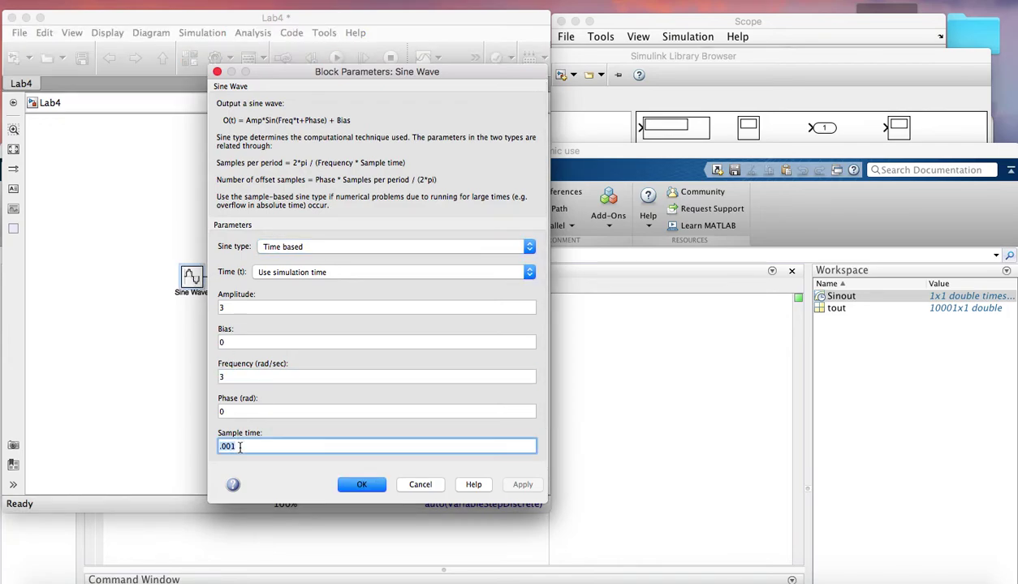
click(653, 59)
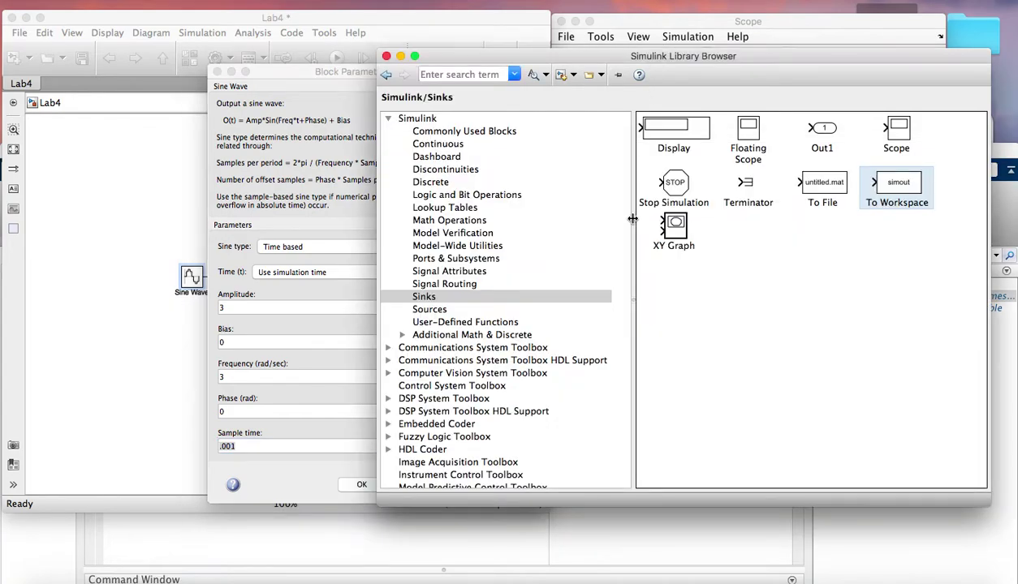
click(178, 307)
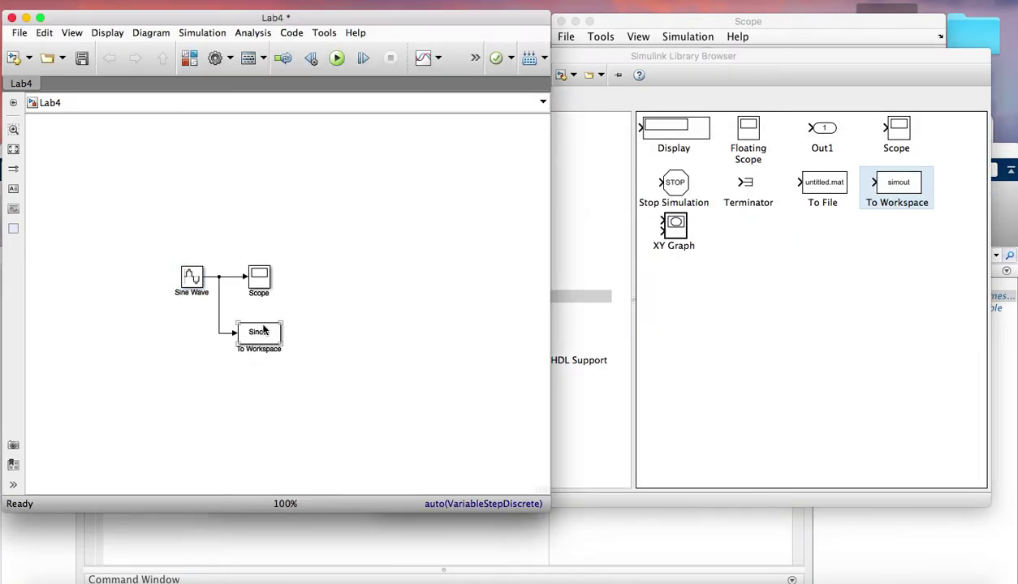
Step: Delete the To Workspace block, its branch line, and the Sine Wave block with its connection, keeping only the Scope
click(261, 336)
key(Delete)
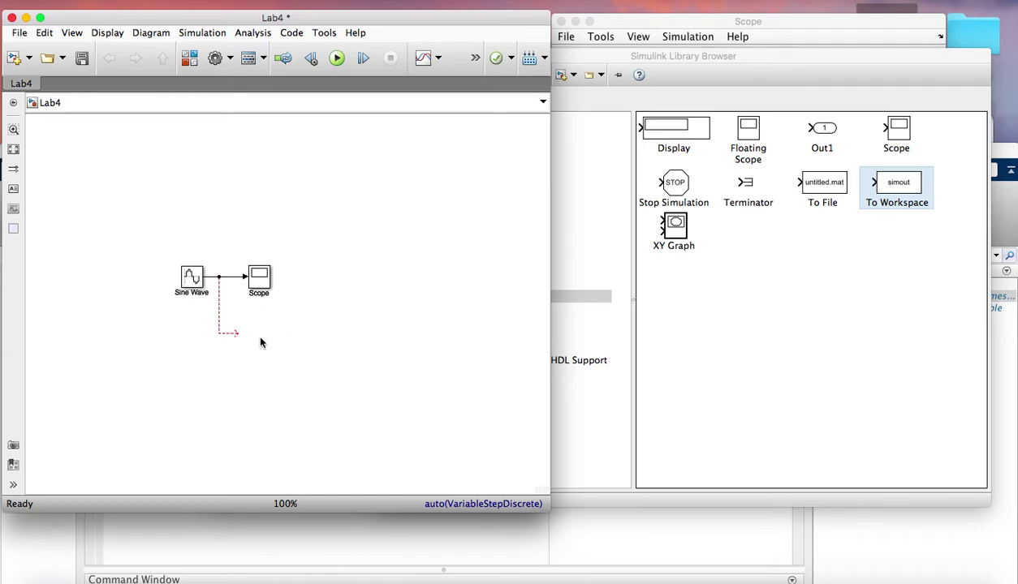
click(218, 301)
key(Delete)
click(193, 285)
key(Delete)
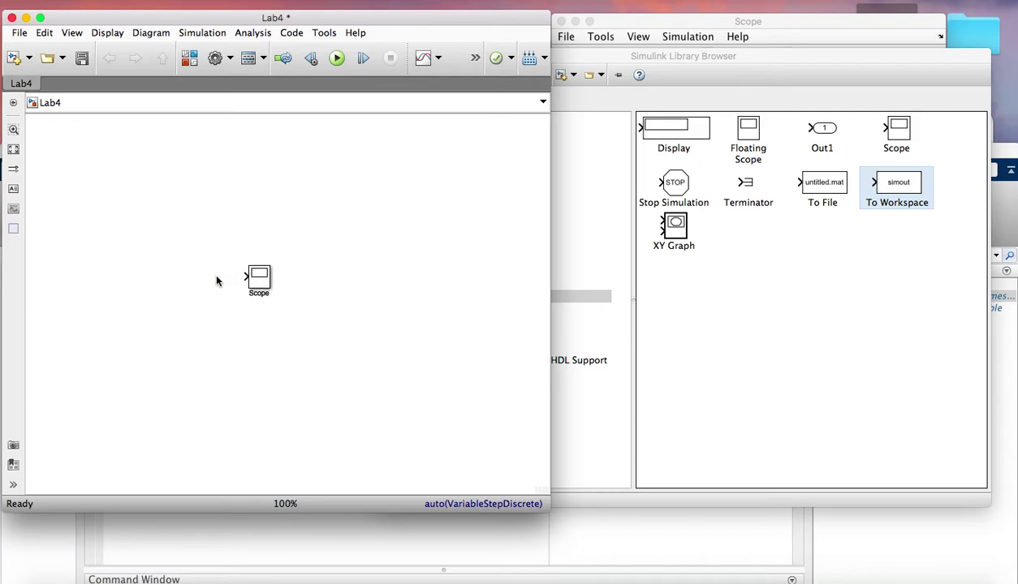
Step: Add a Ramp block from the Sources library and connect it to the Scope's input
click(779, 286)
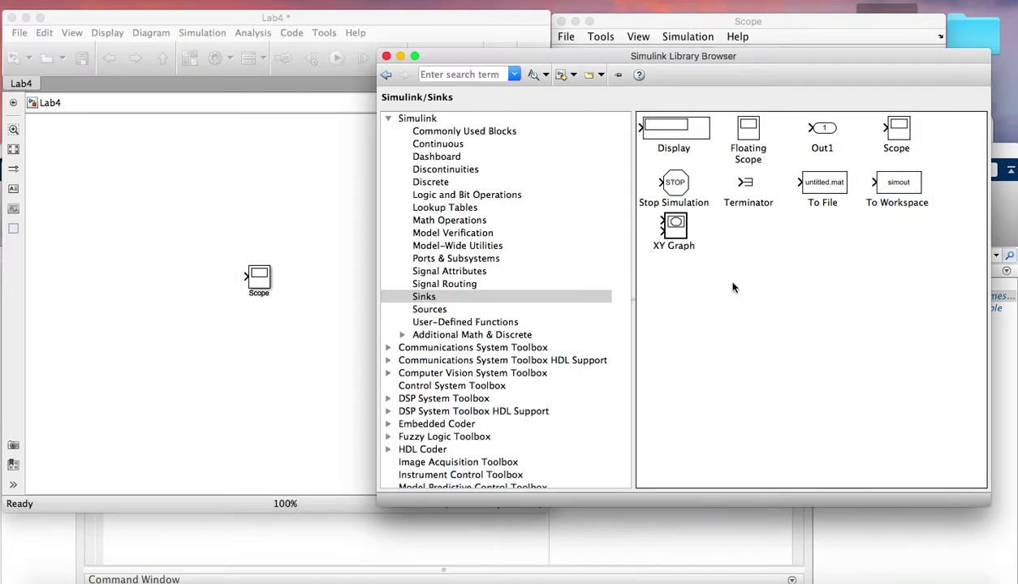
click(434, 308)
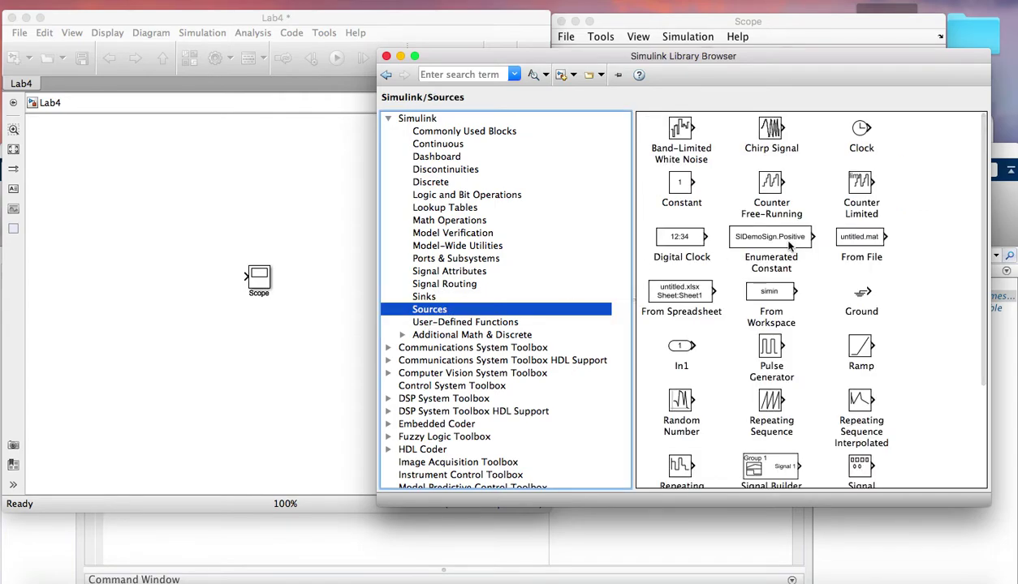
scroll(775, 242, down, 4)
drag(853, 233, 243, 278)
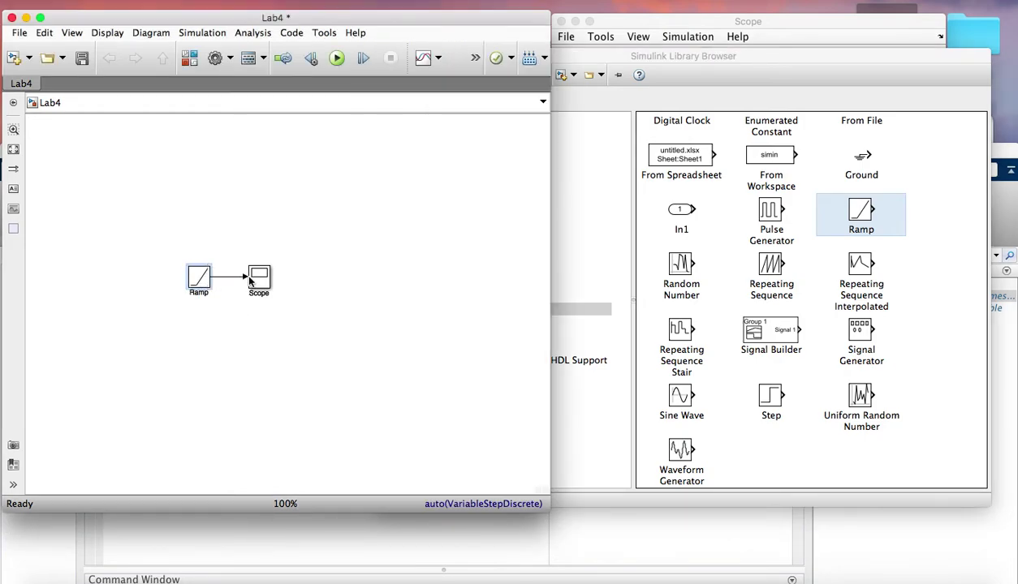
Step: Check the Ramp block's default parameters, run the simulation, and scale the Scope's axes to fit the ramp signal
double_click(199, 279)
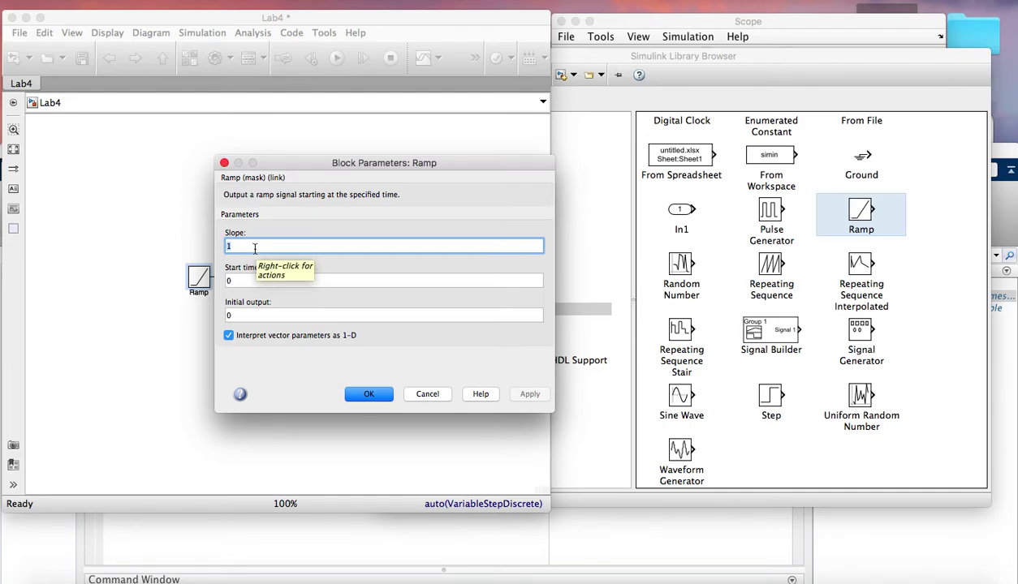
click(358, 395)
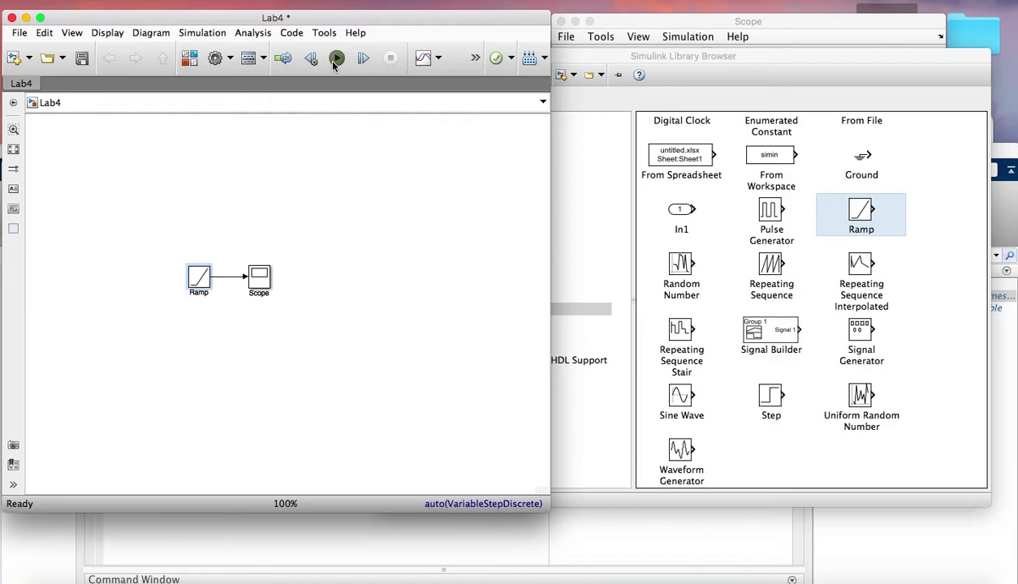
click(336, 57)
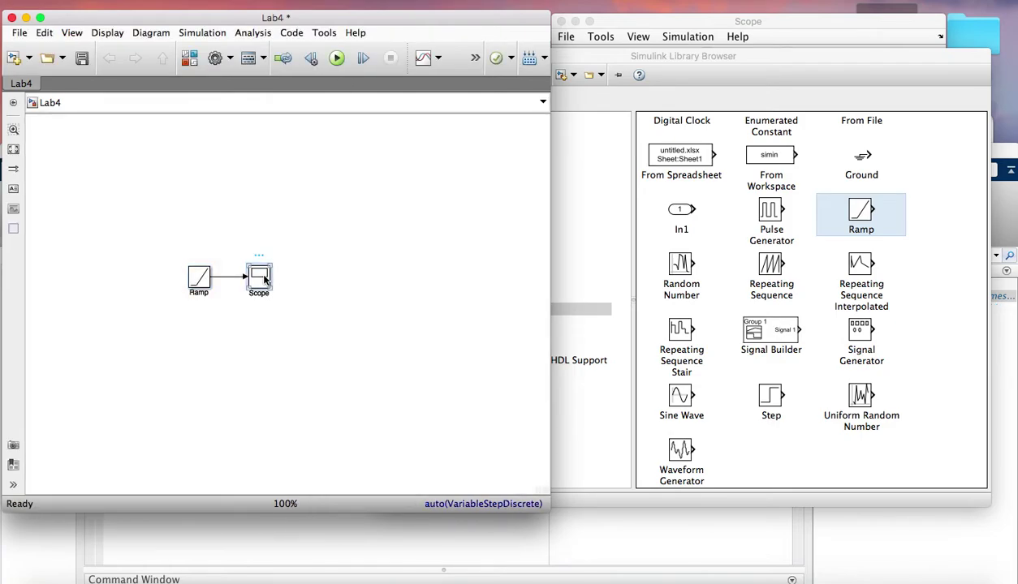
double_click(259, 278)
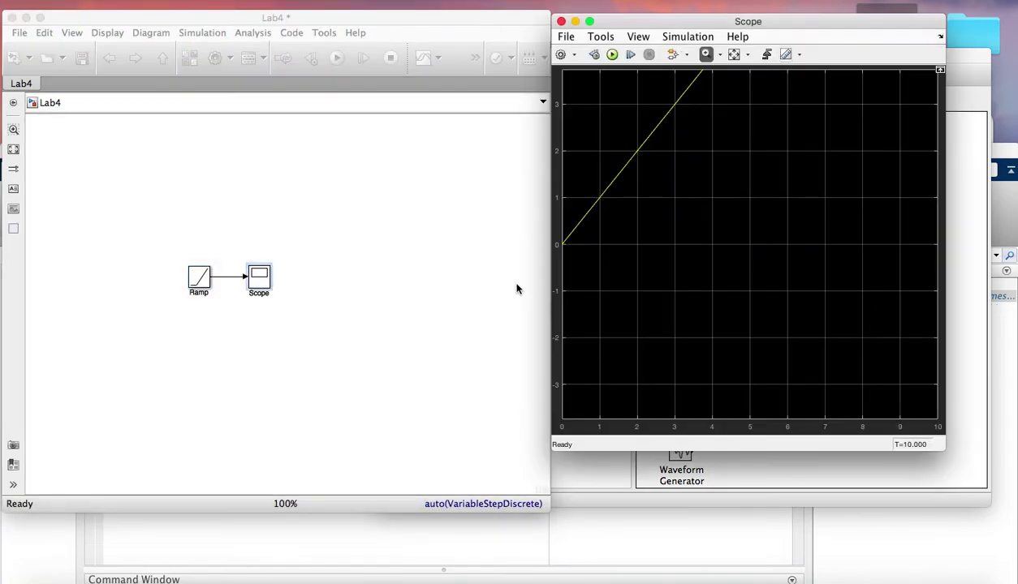
click(734, 56)
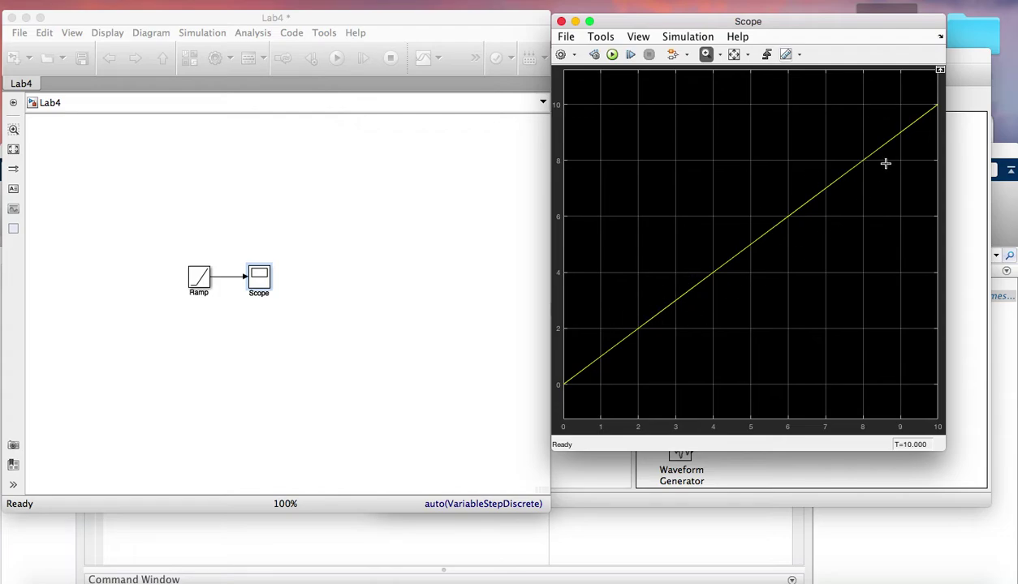
Step: Set the Ramp block's slope to 0.5 and rerun the simulation
double_click(192, 277)
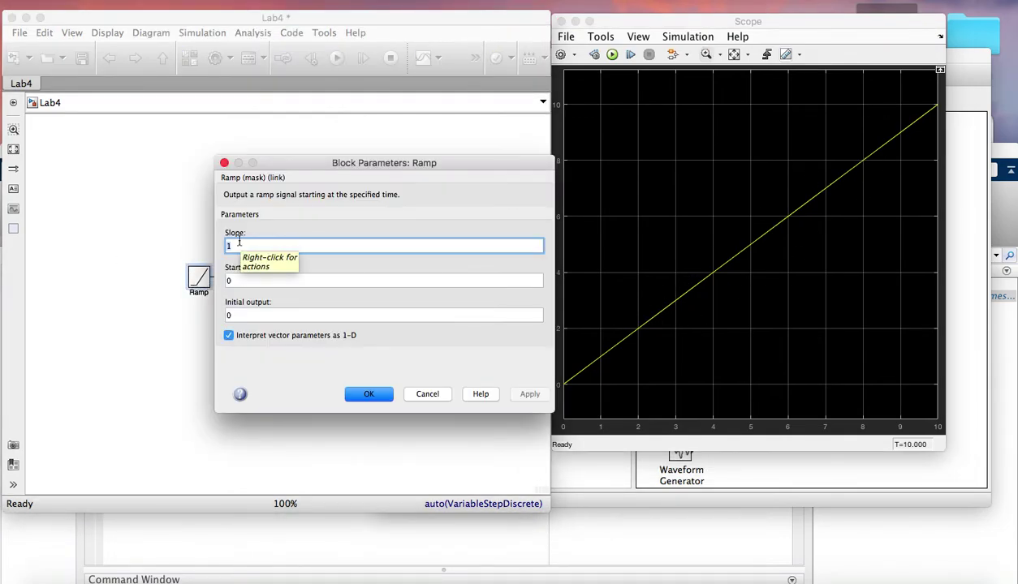
text(30)
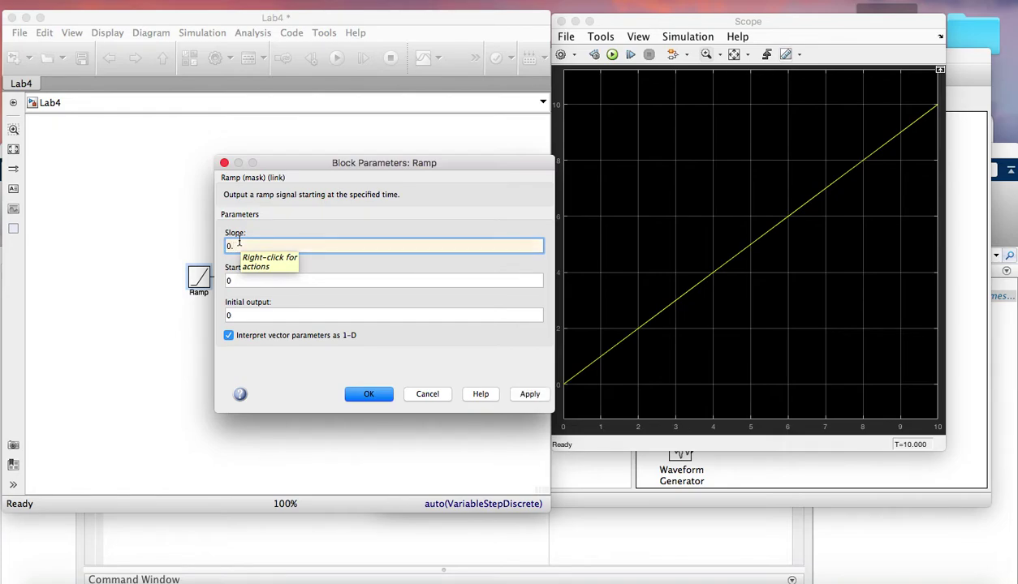
click(387, 394)
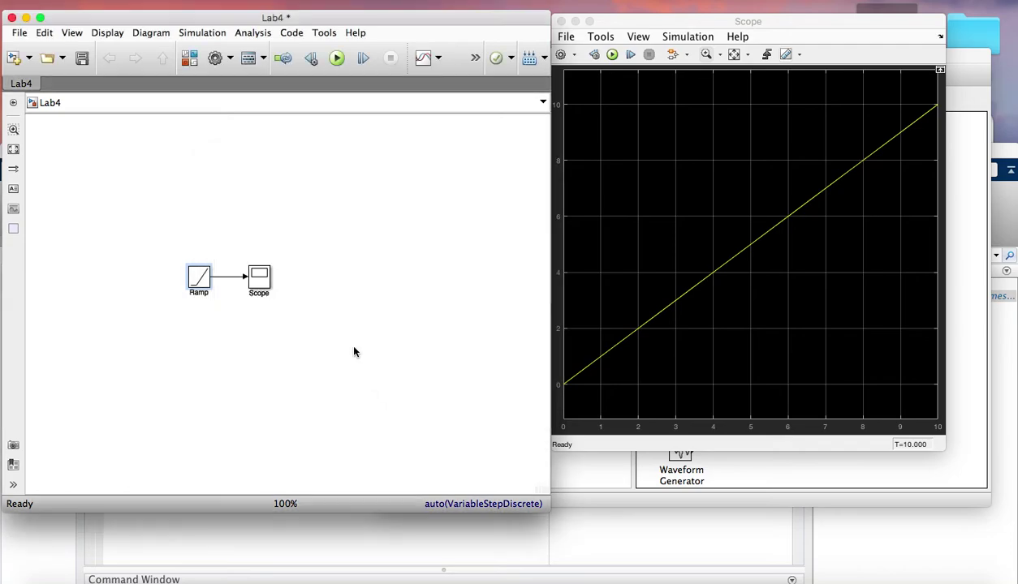
click(338, 55)
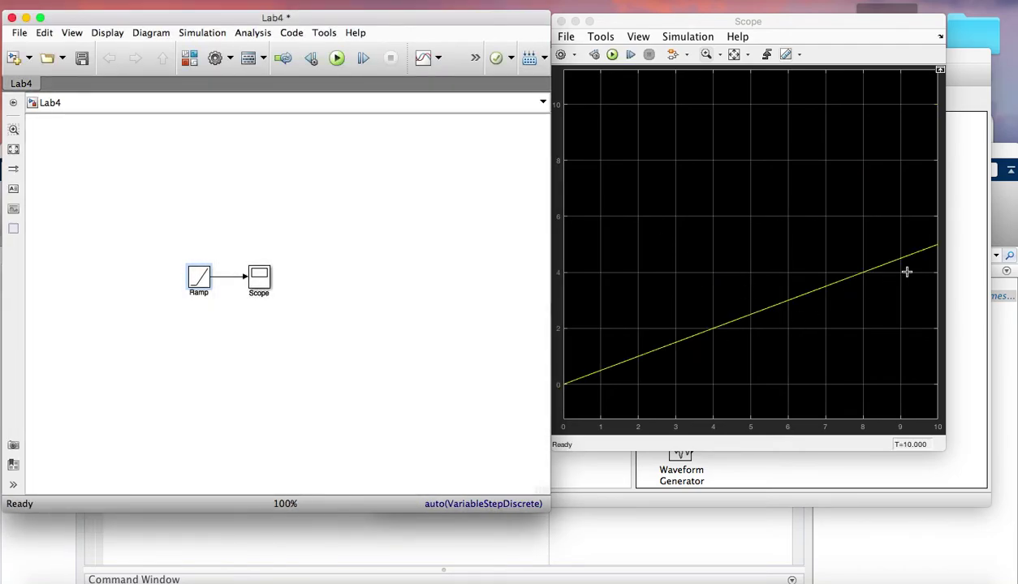
Step: Replace the Ramp block and its line with a Band-Limited White Noise block from the Sources library, connected to the Scope
click(334, 311)
click(785, 473)
click(199, 278)
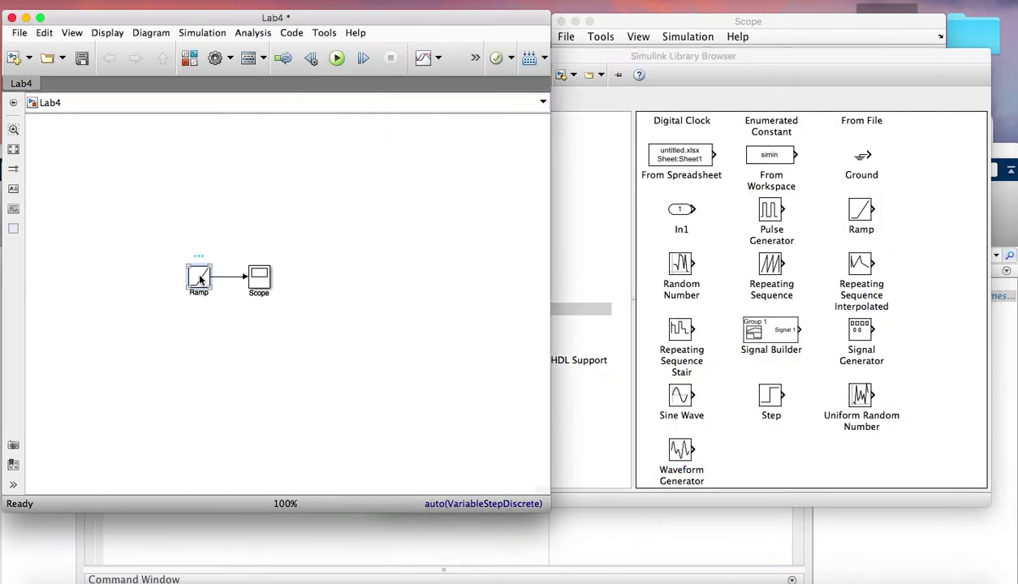
key(Delete)
click(224, 278)
key(Delete)
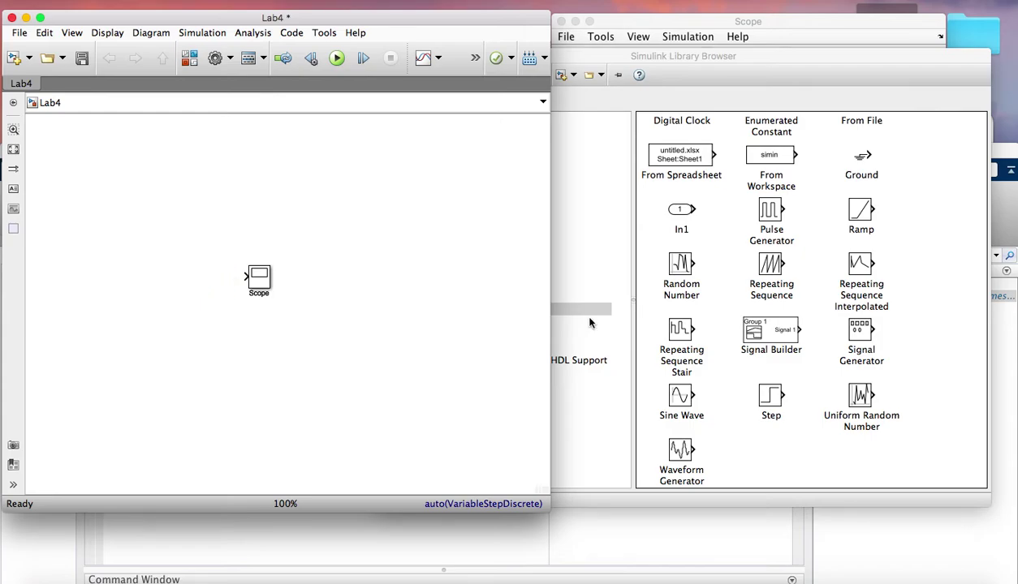
scroll(694, 210, up, 3)
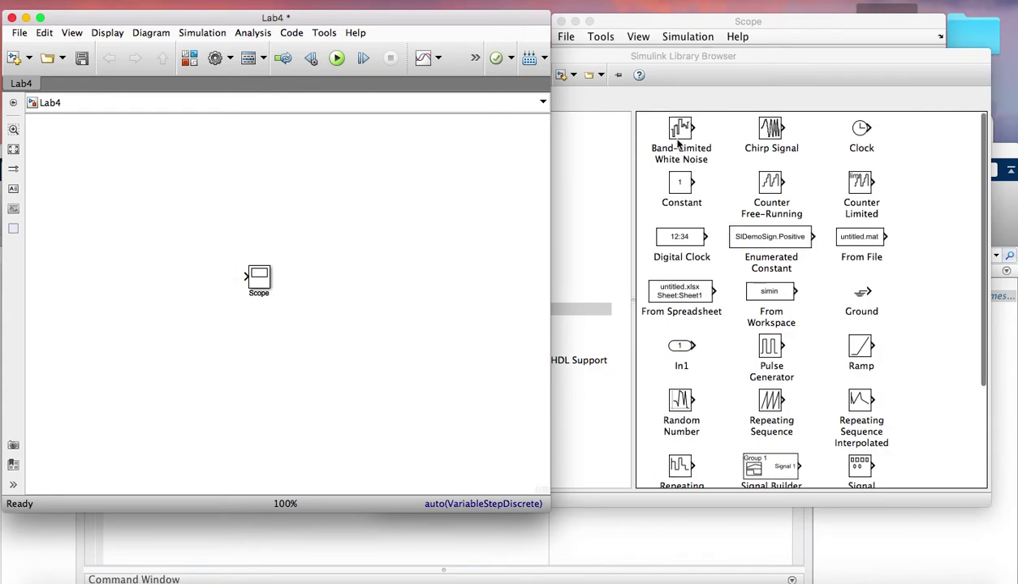
mouse_move(680, 132)
mouse_down()
mouse_move(460, 137)
mouse_move(182, 233)
mouse_move(200, 281)
mouse_move(250, 280)
mouse_up()
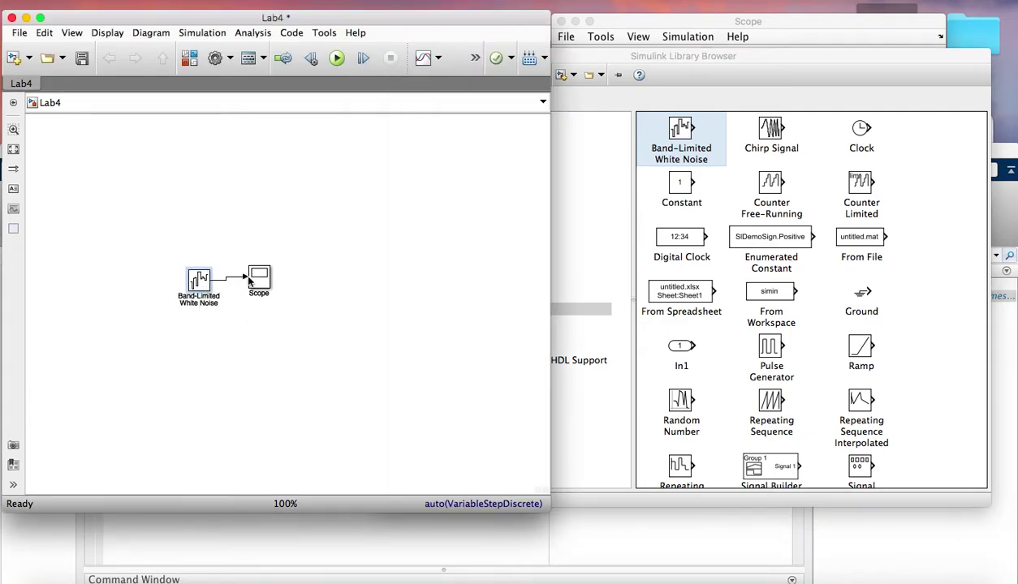
Step: Set the Band-Limited White Noise block's noise power to [1] and apply the parameters
double_click(196, 280)
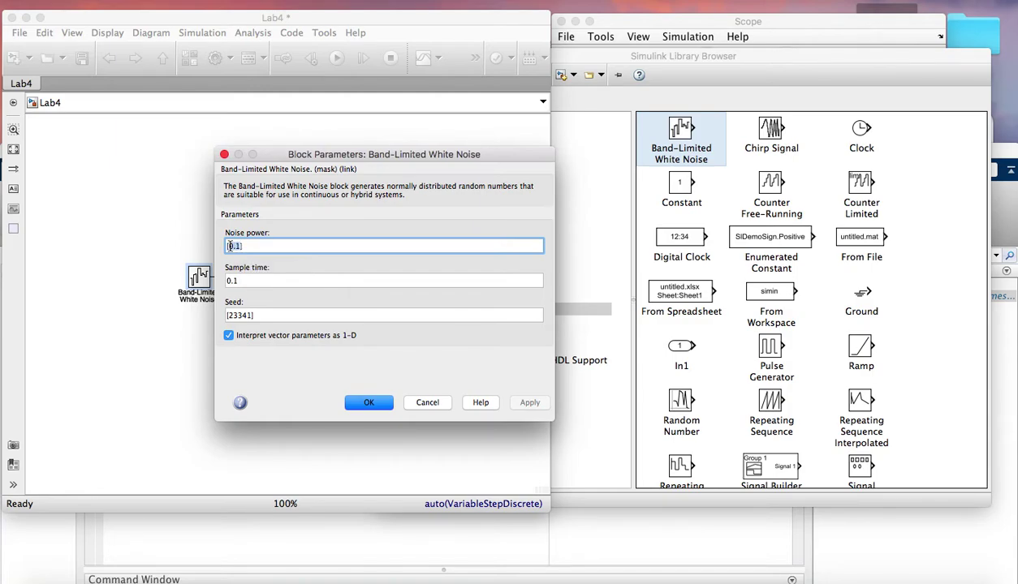
text(1)
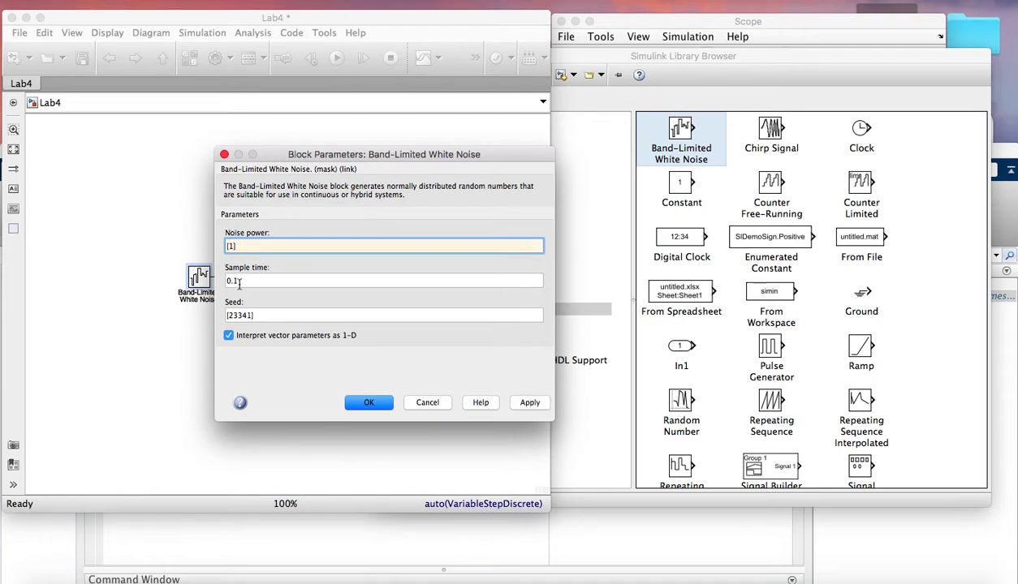
key(Tab)
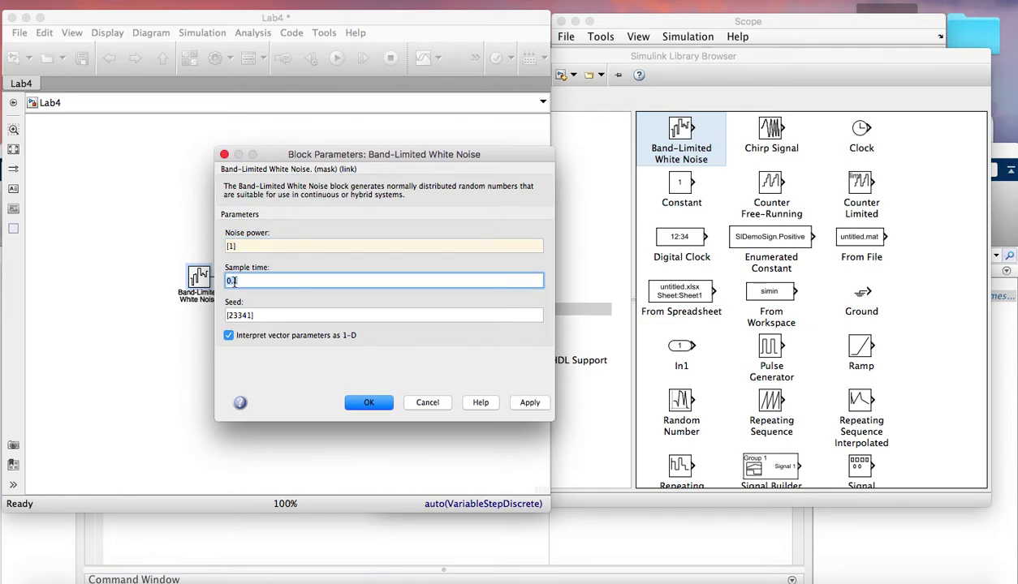
click(511, 399)
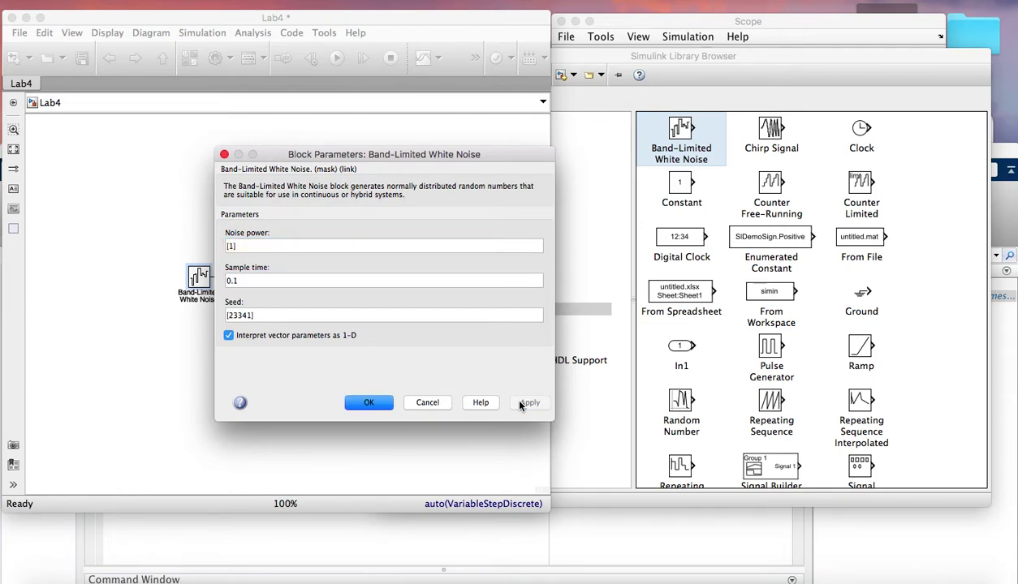
click(377, 399)
Step: Run the white noise simulation, open the Scope, and scale its axes to fit the signal
click(336, 58)
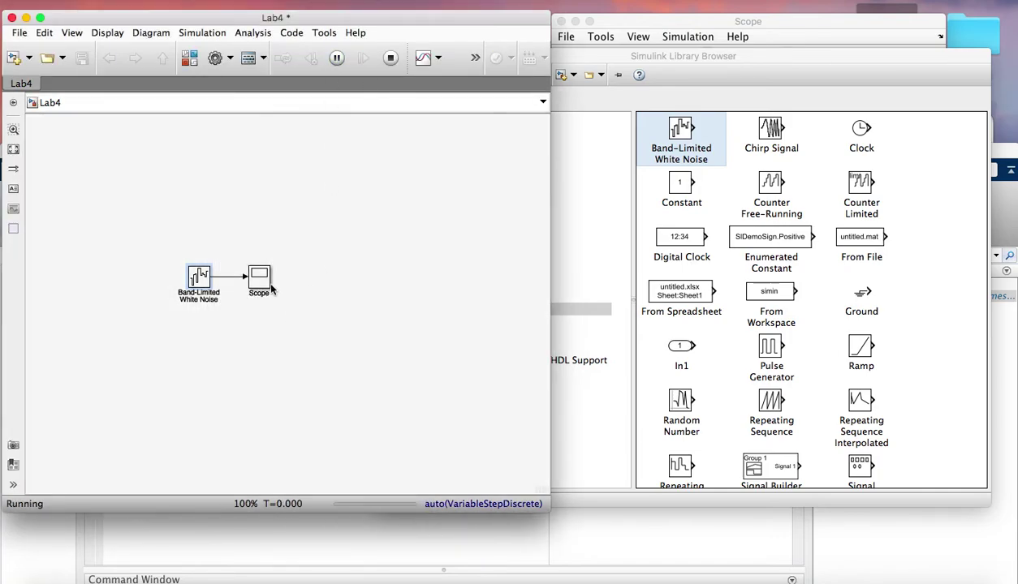
double_click(259, 278)
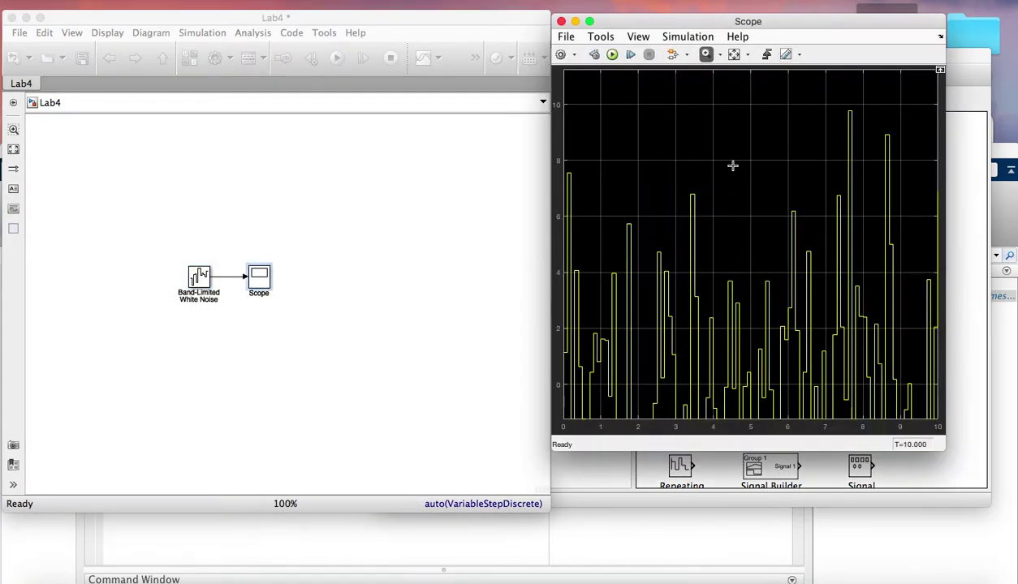
click(734, 59)
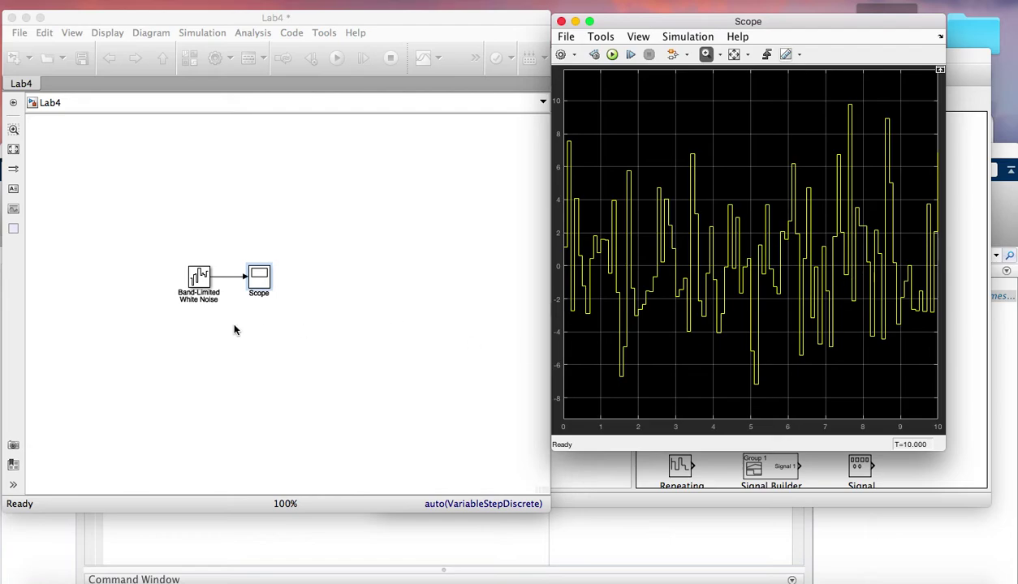
Step: Set the white noise block's sample time to 0.001, rerun the simulation, and rescale the Scope's axes to the signal
click(207, 283)
double_click(207, 282)
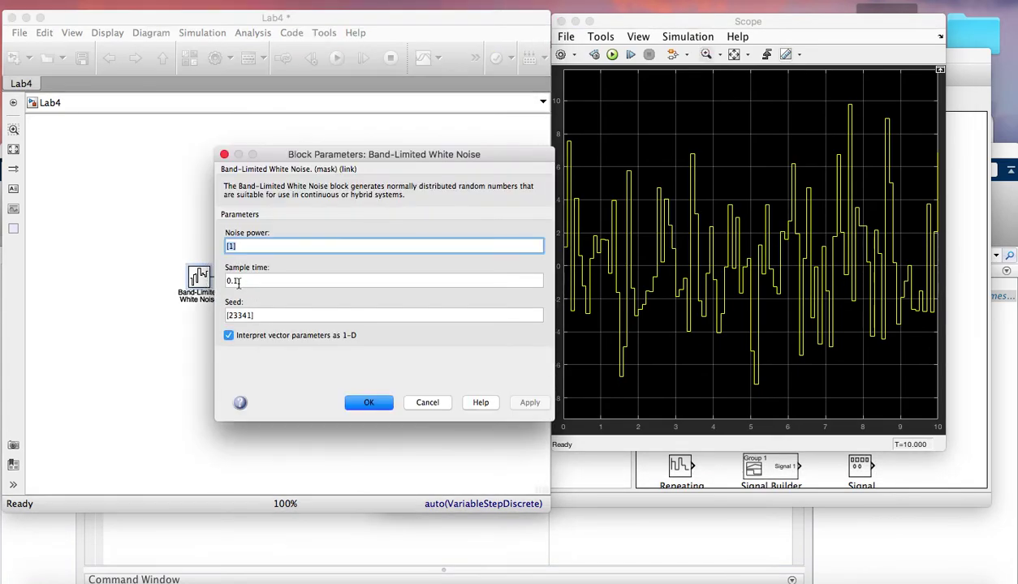
double_click(235, 281)
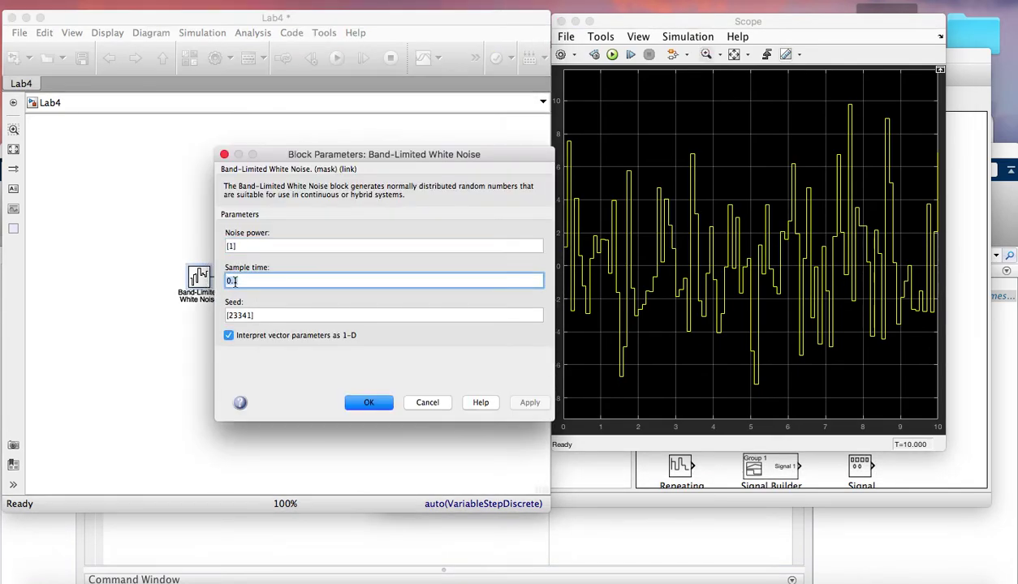
text(0.)
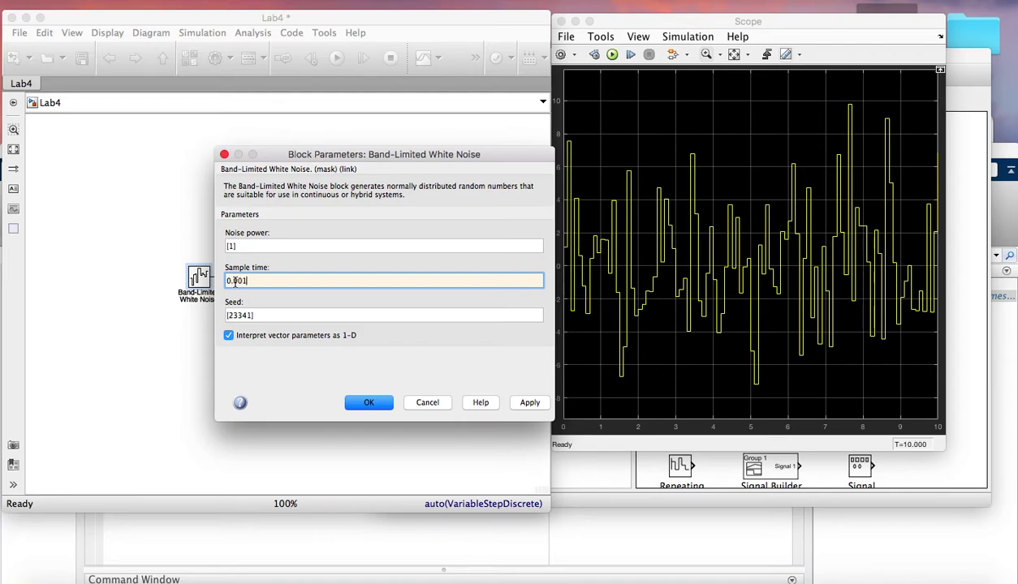
text(001)
click(528, 402)
click(359, 404)
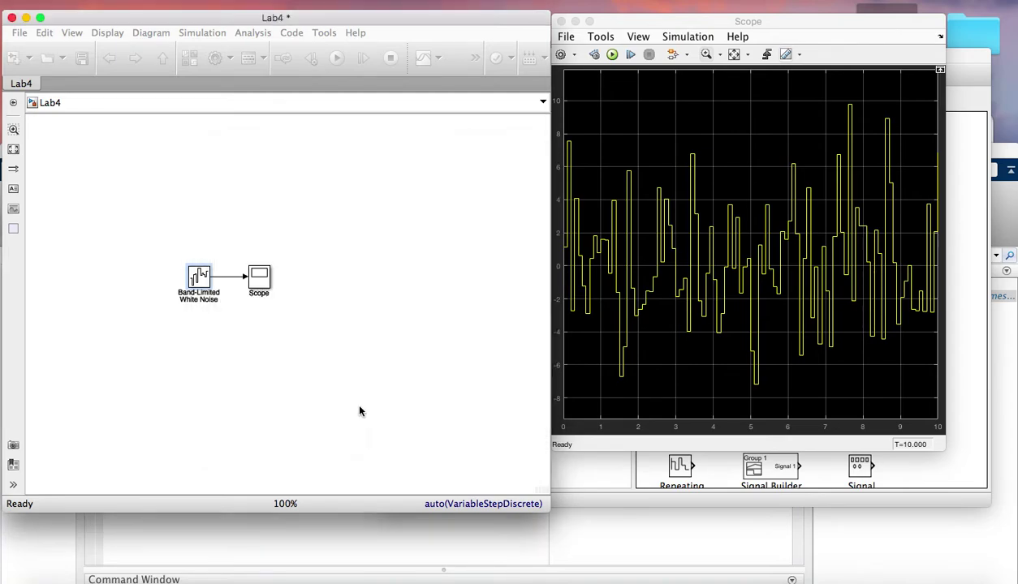
click(337, 57)
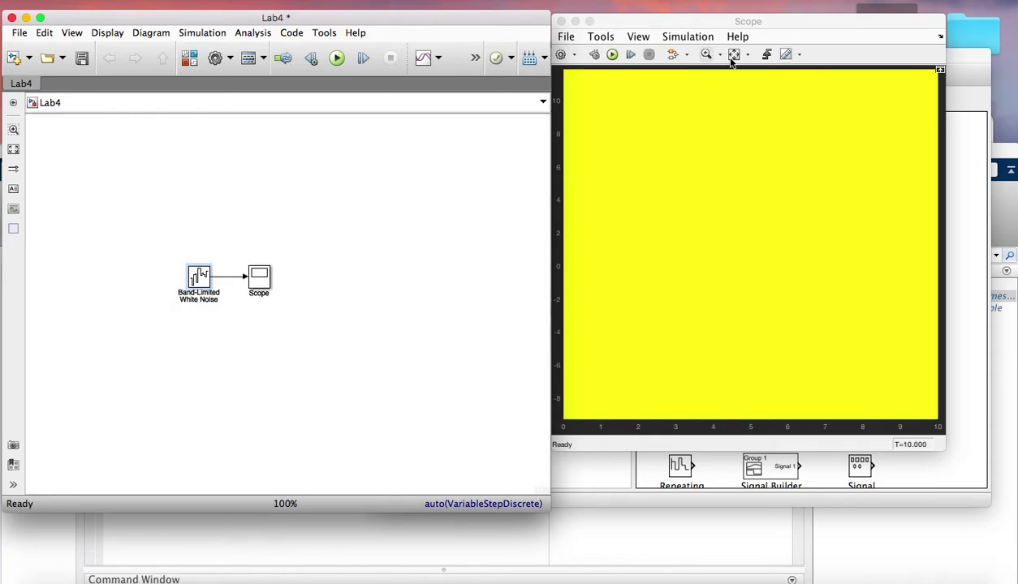
click(733, 55)
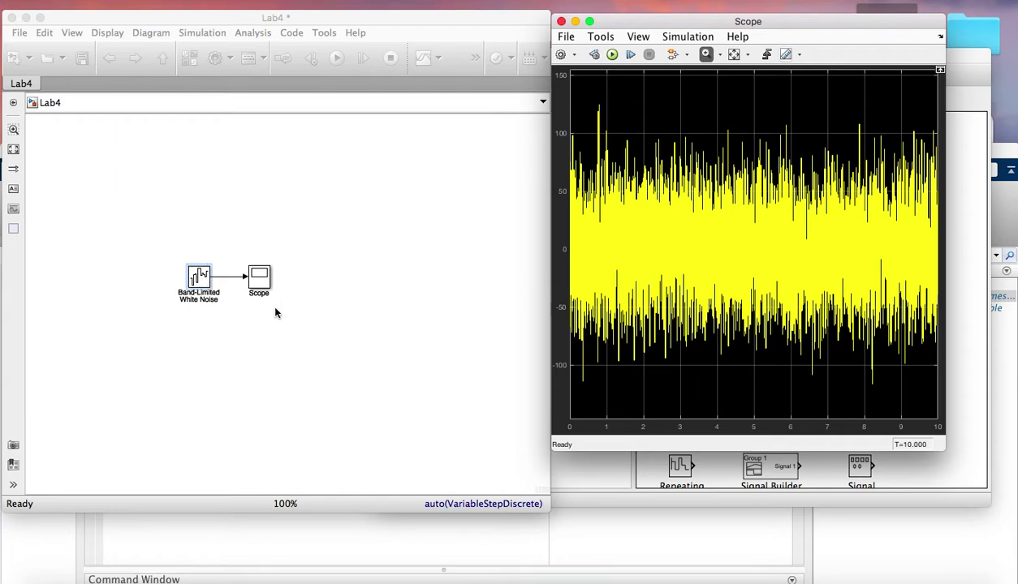
Step: Replace the Band-Limited White Noise block and its line with a Step block from the Sources library, connected to the Scope
click(912, 479)
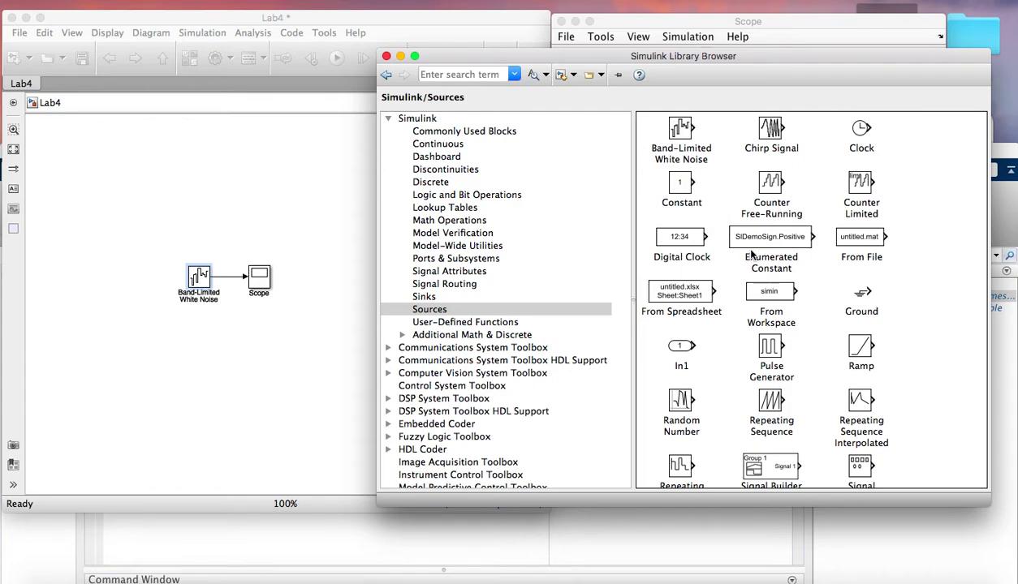
scroll(832, 384, down, 5)
scroll(846, 392, down, 1)
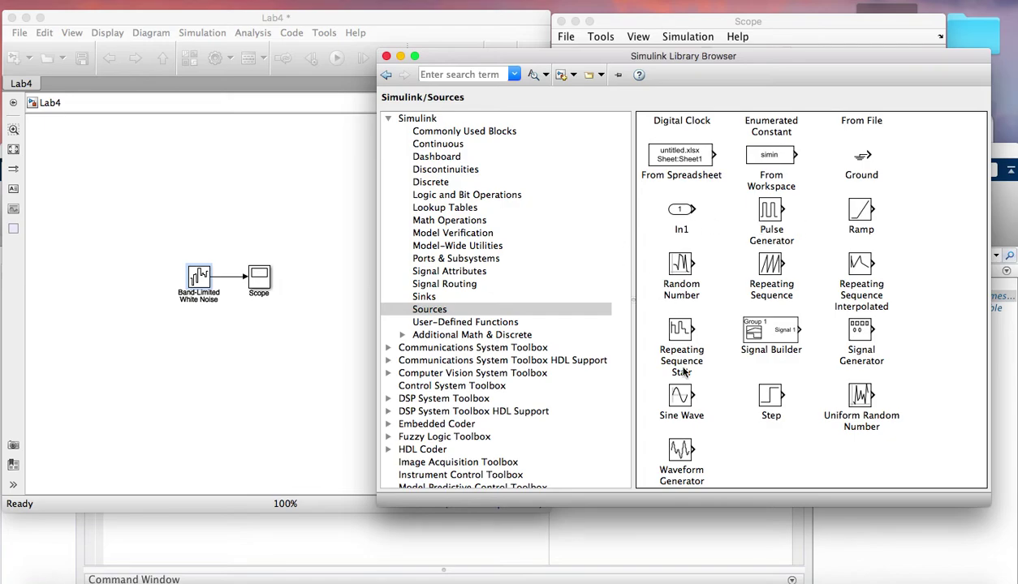
click(193, 280)
key(Delete)
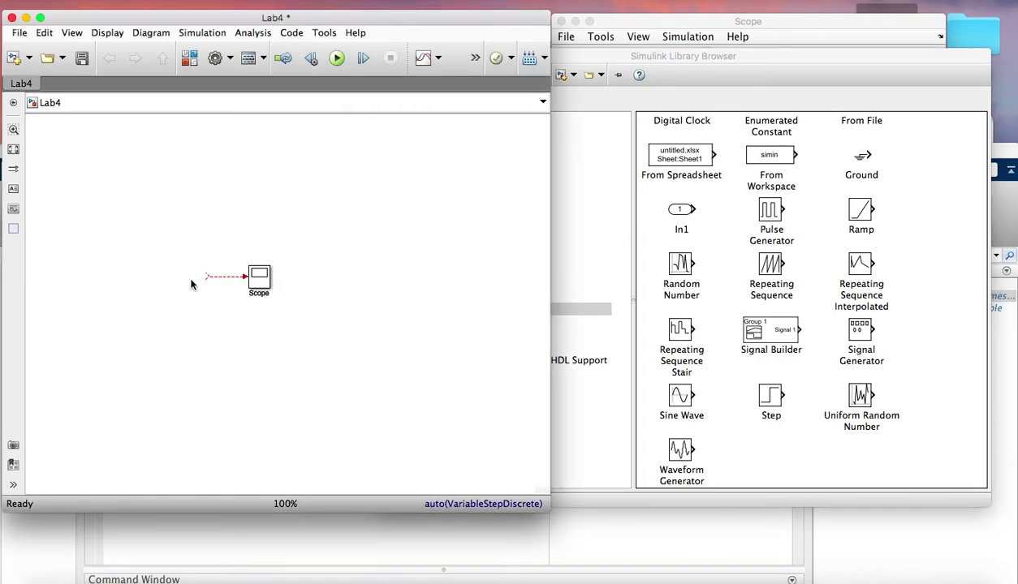
click(230, 278)
key(Delete)
drag(767, 398, 182, 281)
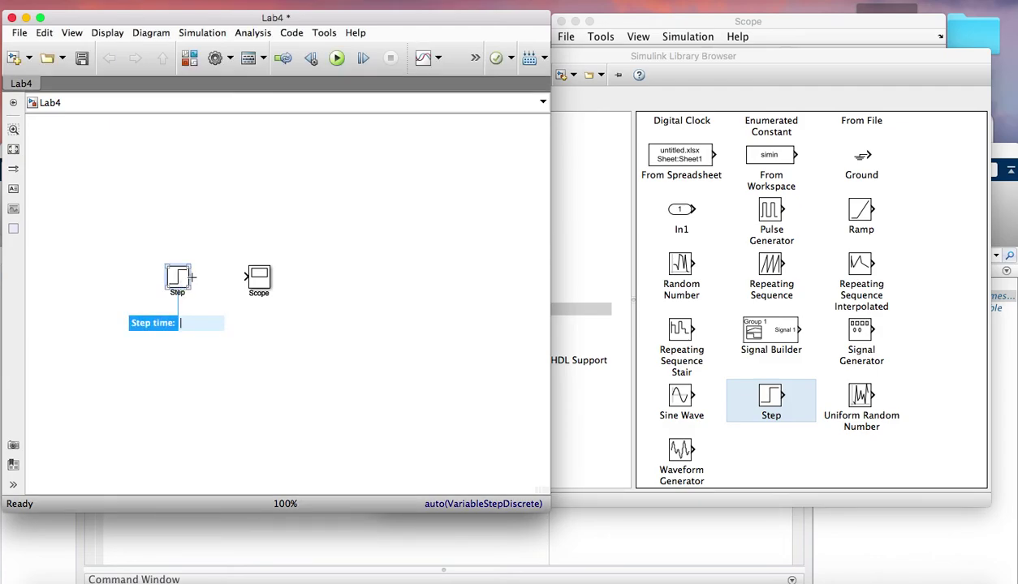
drag(192, 278, 257, 276)
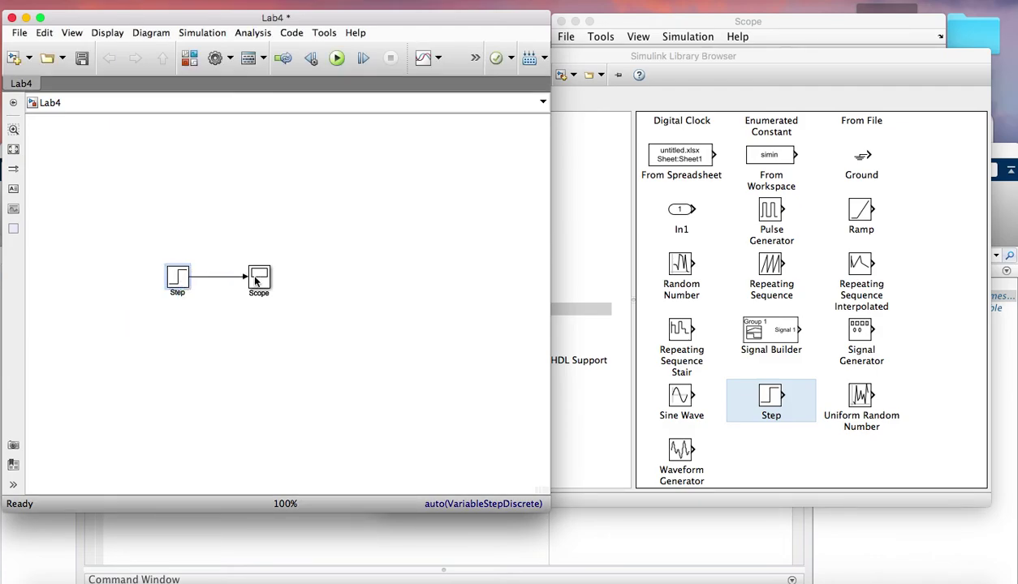
Step: Review the Step block's parameters without changing them and look through the blocks in the Sources library
double_click(179, 278)
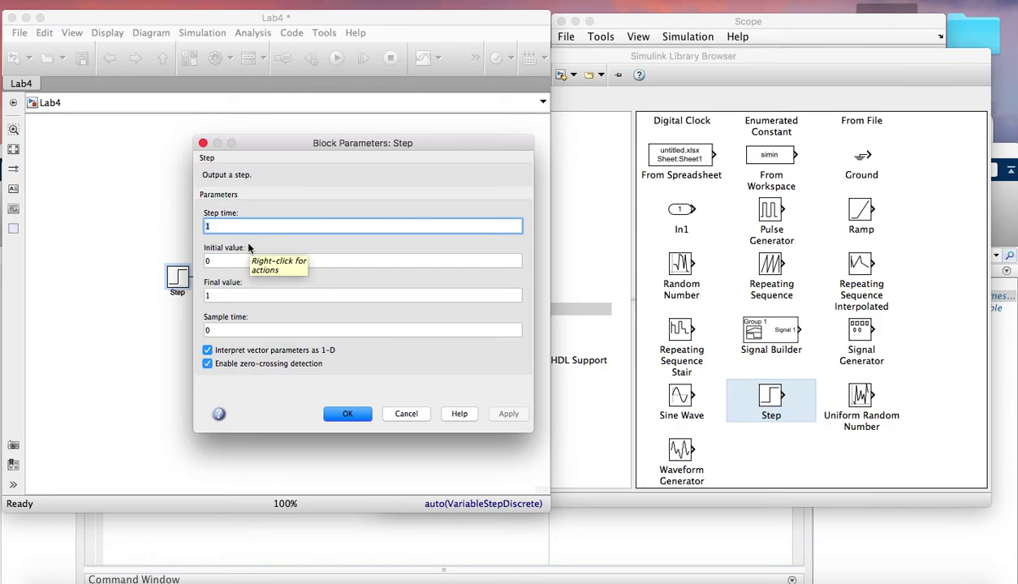
click(203, 143)
click(481, 324)
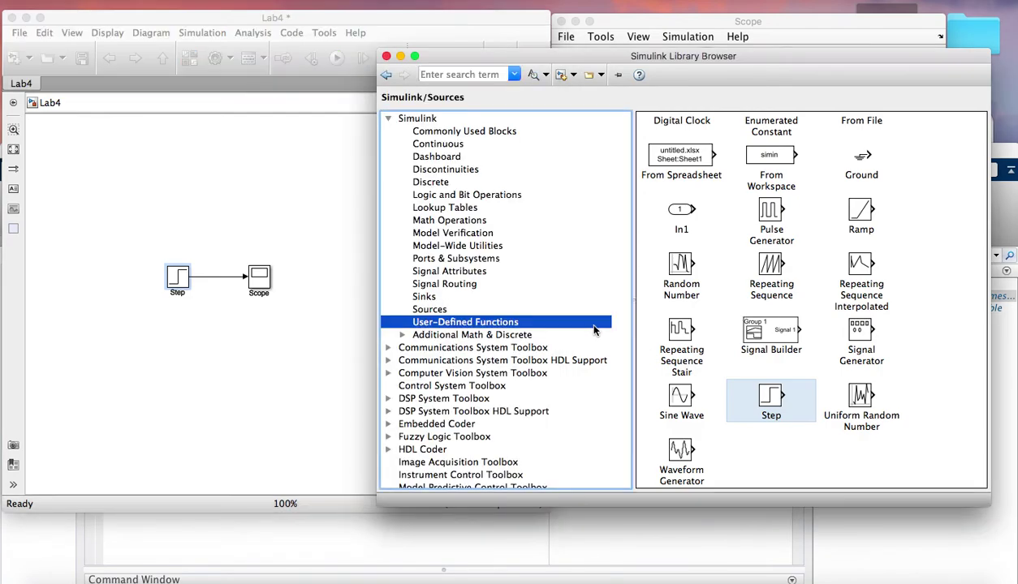
click(430, 311)
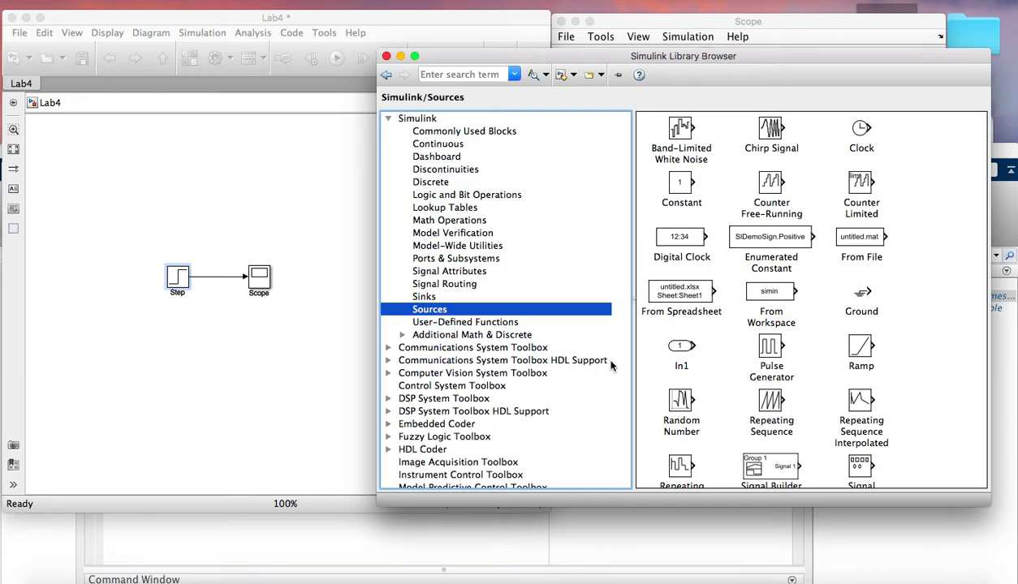
scroll(694, 322, down, 5)
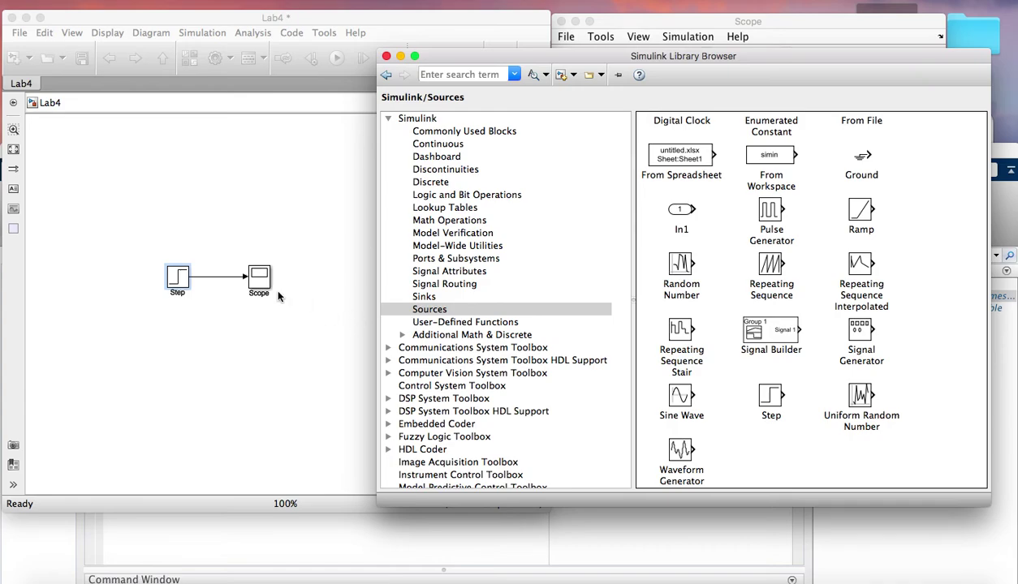
Step: Set the Step block's step time to 50 and its final value to 5, and apply the parameters
double_click(179, 277)
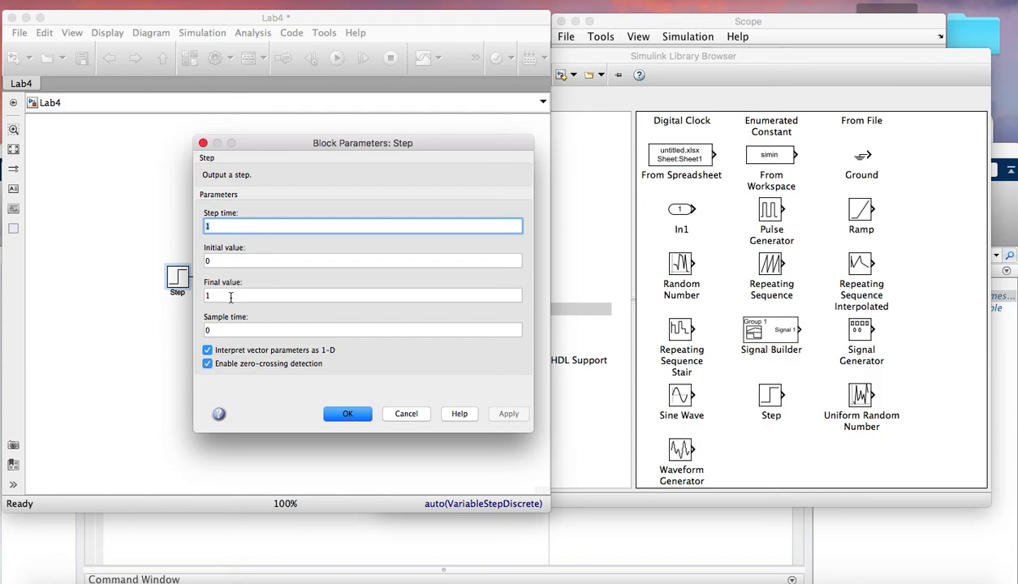
text(50)
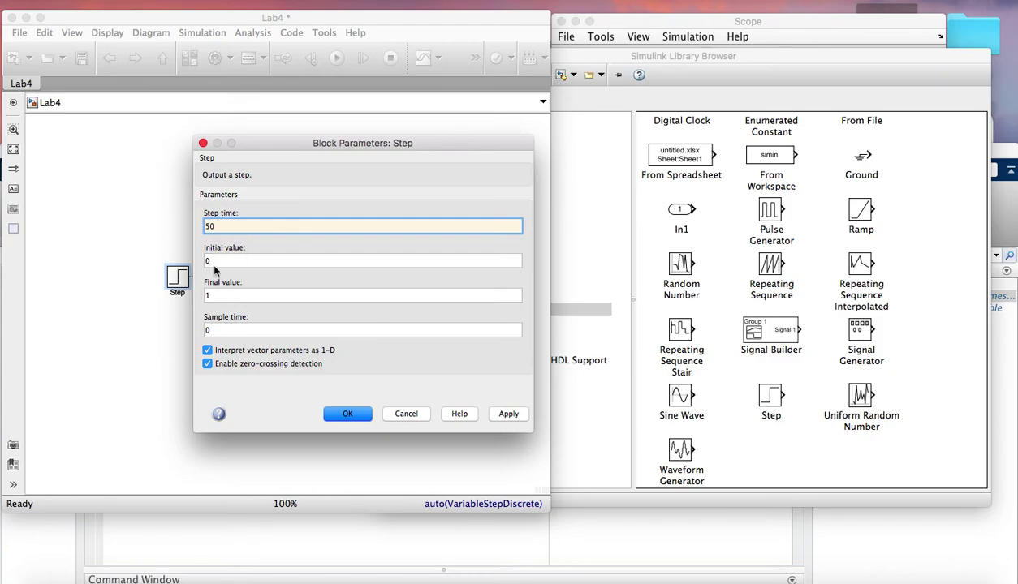
click(213, 295)
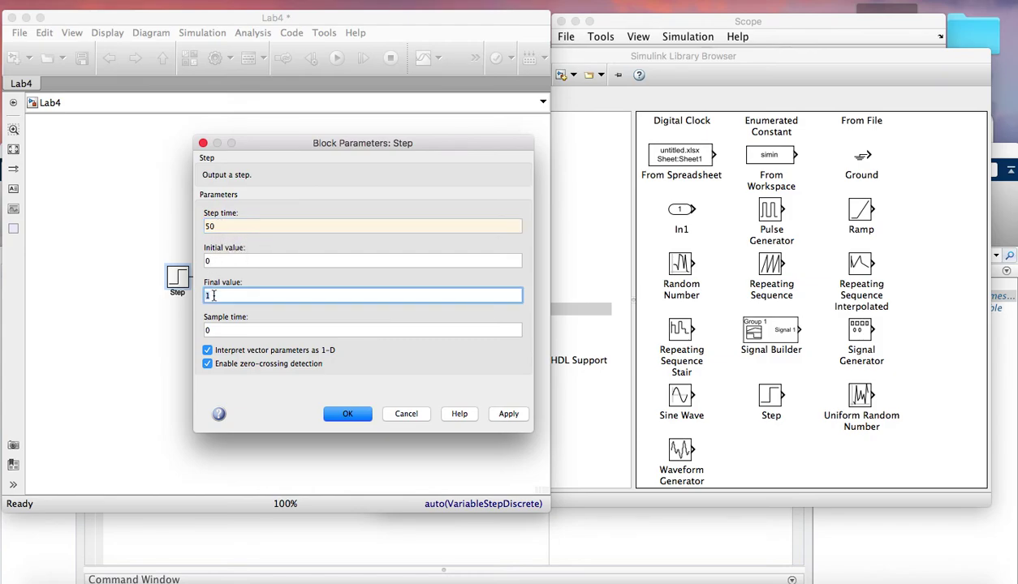
key(BackSpace)
text(5)
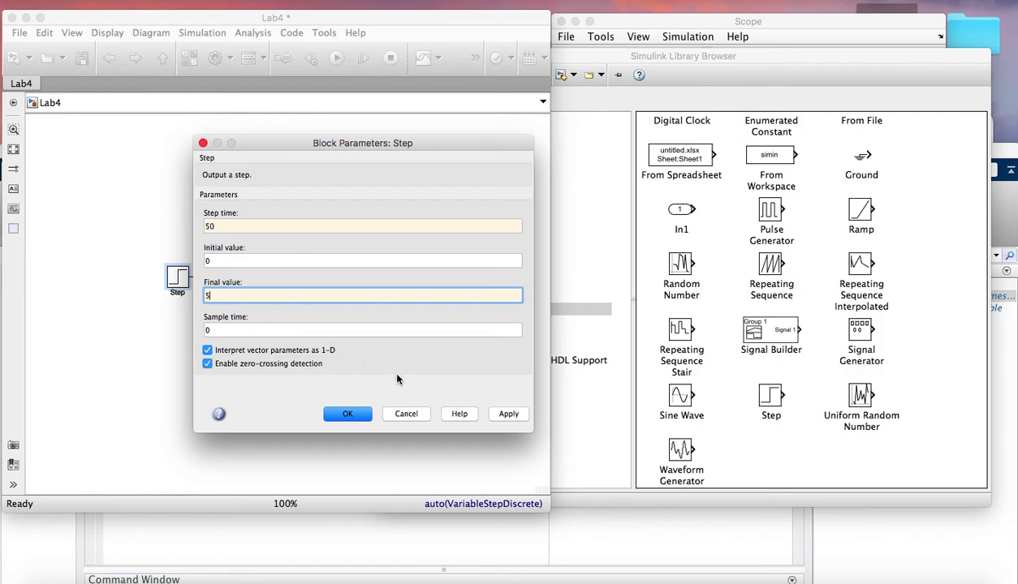
click(518, 416)
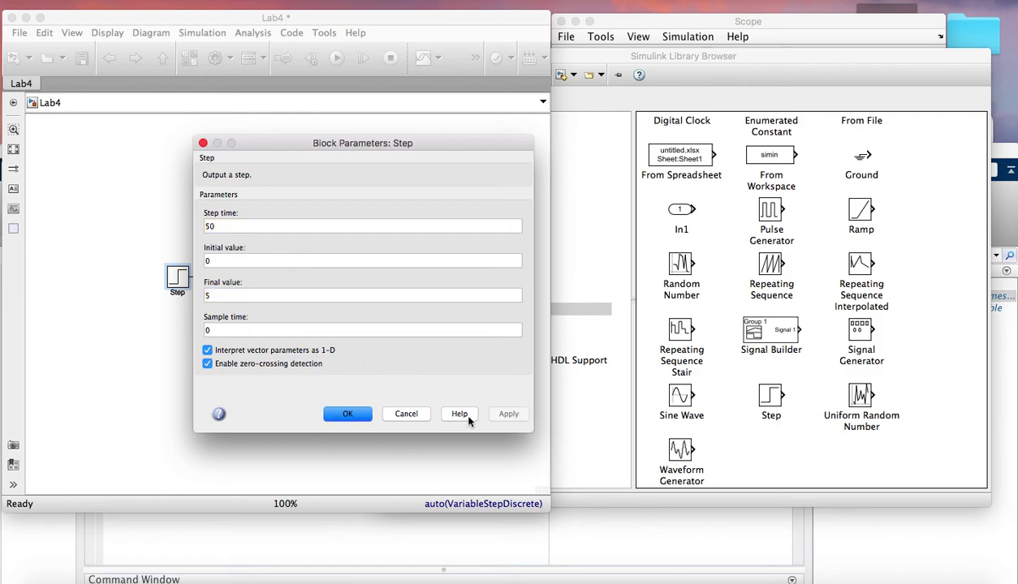
click(361, 415)
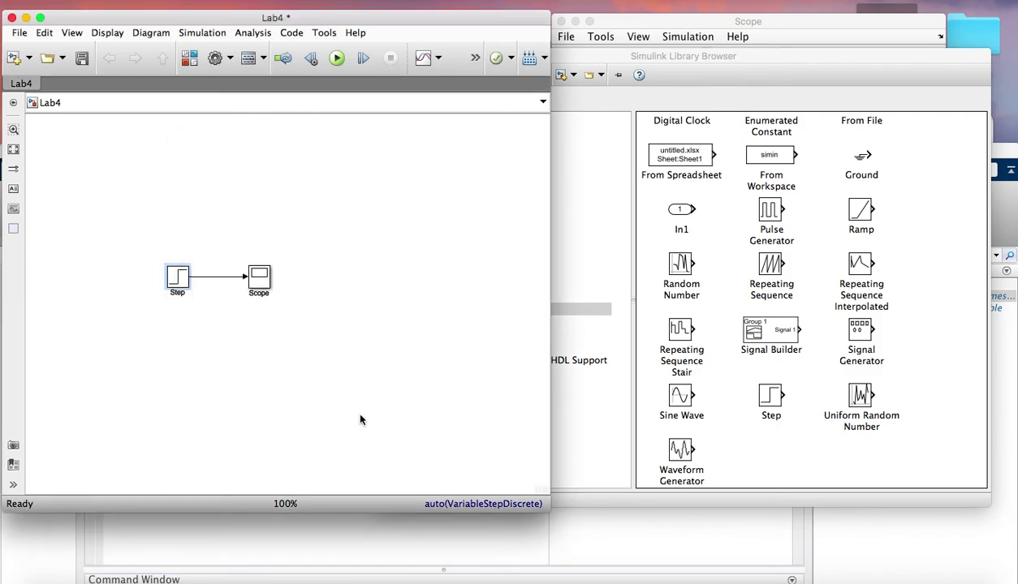
Step: Run the step simulation, open the Scope, and scale its axes to fit the signal
click(337, 58)
double_click(256, 277)
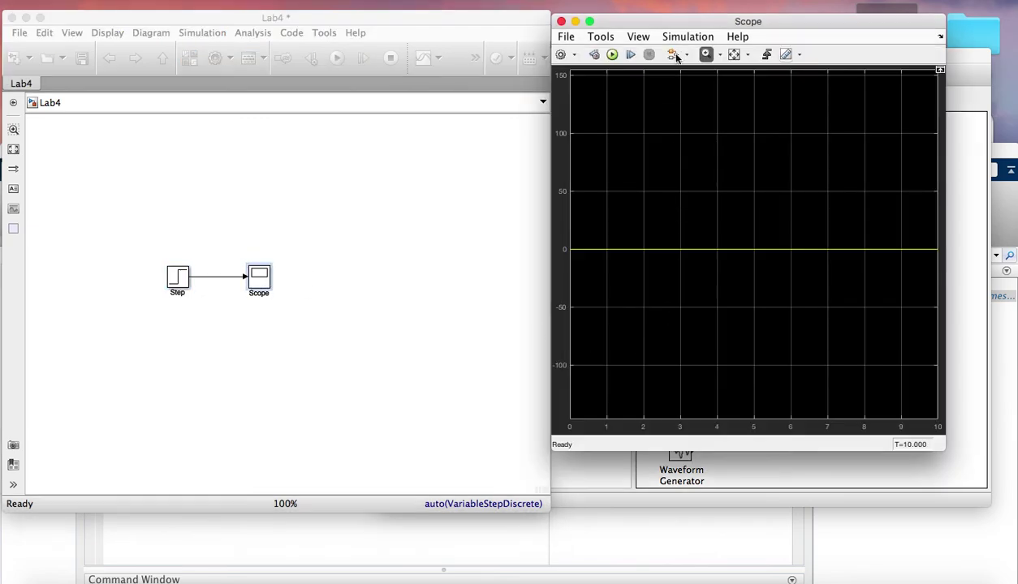
click(733, 55)
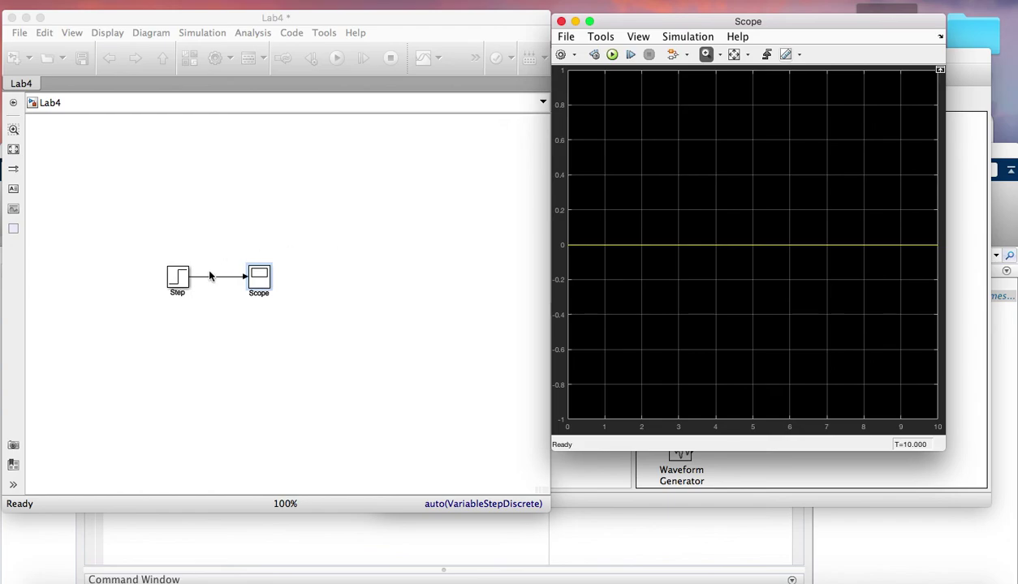
Step: Check the Step block's step time and final value without changing them
double_click(178, 277)
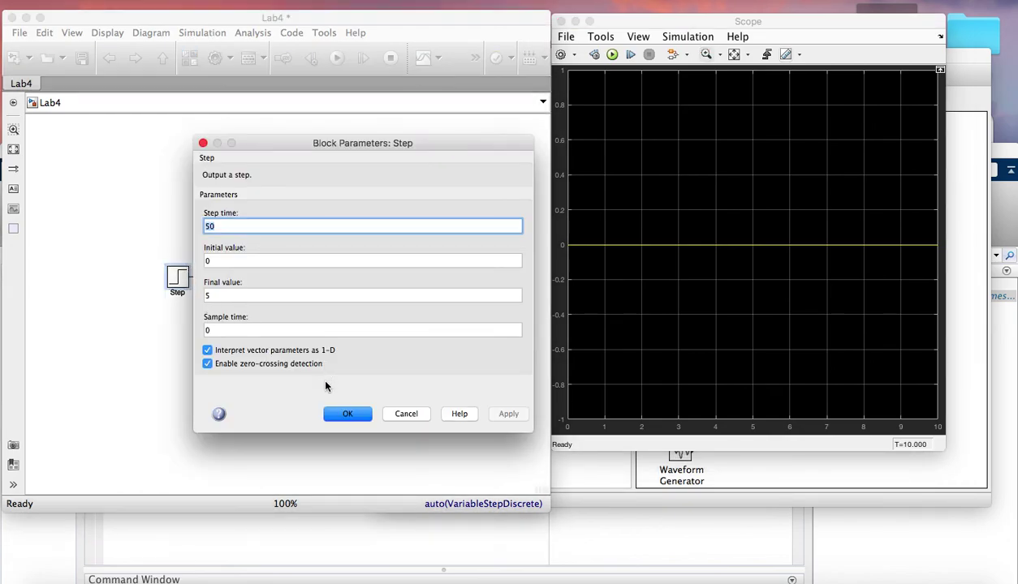
click(345, 414)
click(142, 404)
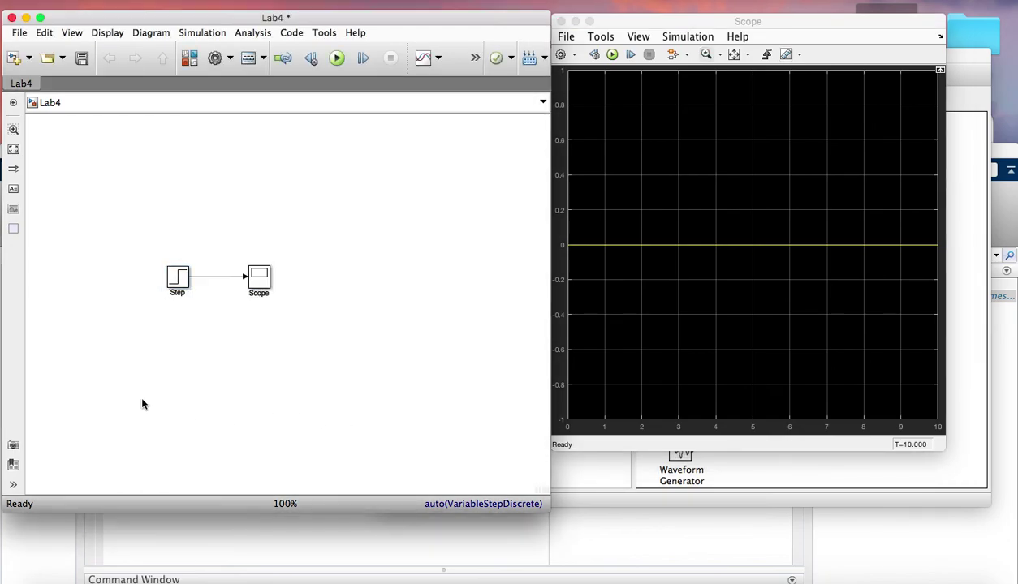
Step: Save the Lab4 model and rerun its simulation with a stop time of 50, keeping the Scope in view
key(super+s)
click(337, 58)
drag(550, 71, 767, 71)
click(498, 57)
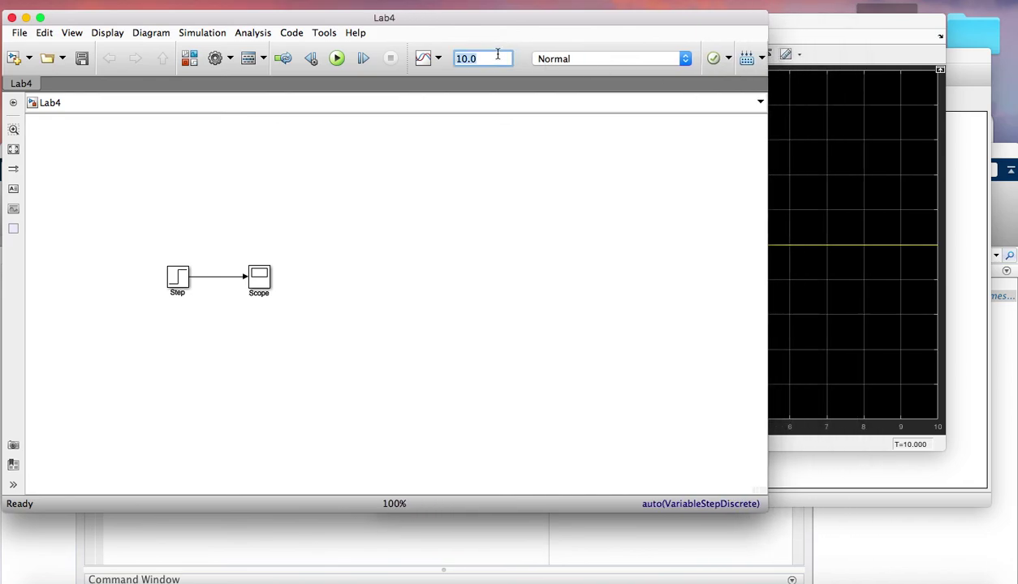
text(50)
click(335, 58)
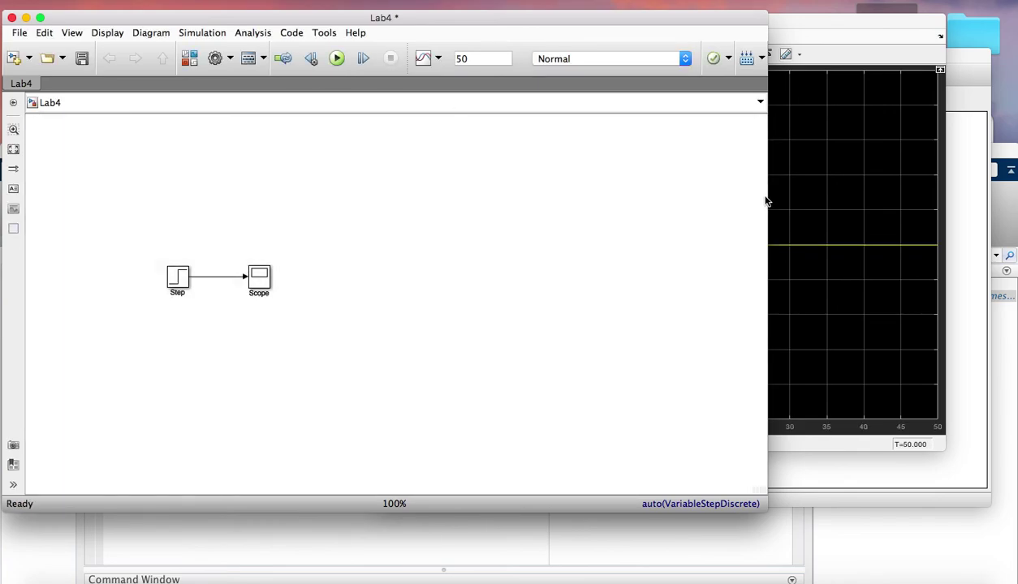
drag(767, 197, 549, 197)
drag(511, 193, 530, 193)
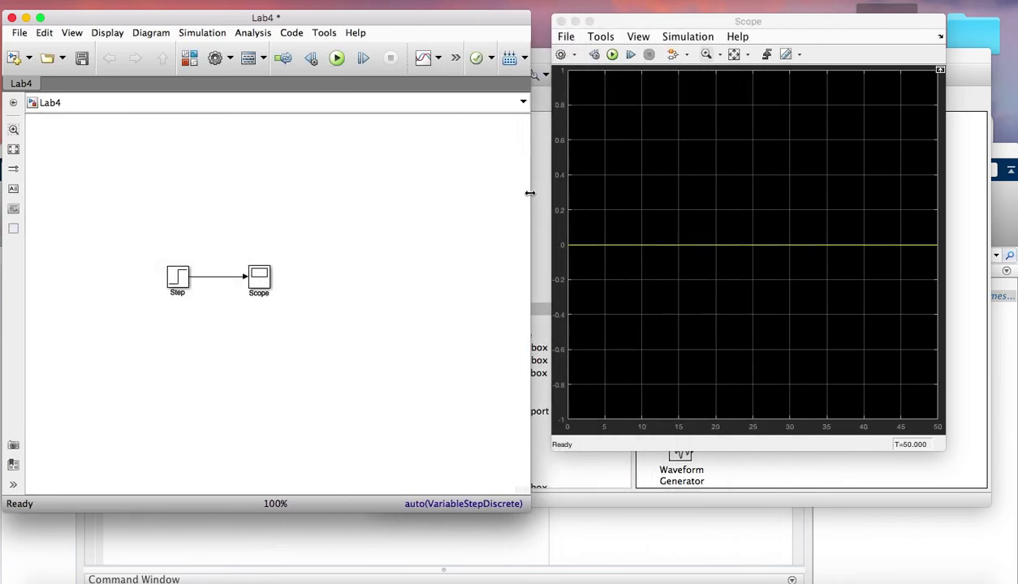
Step: Review the Step block's step time against the simulation stop time, leaving its parameters as they are
click(181, 280)
double_click(181, 280)
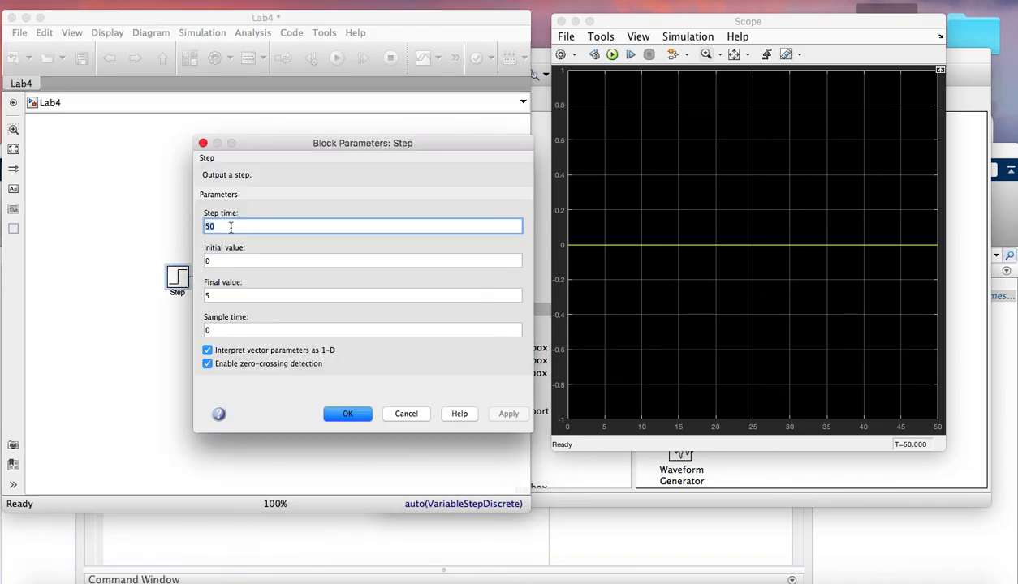
click(203, 144)
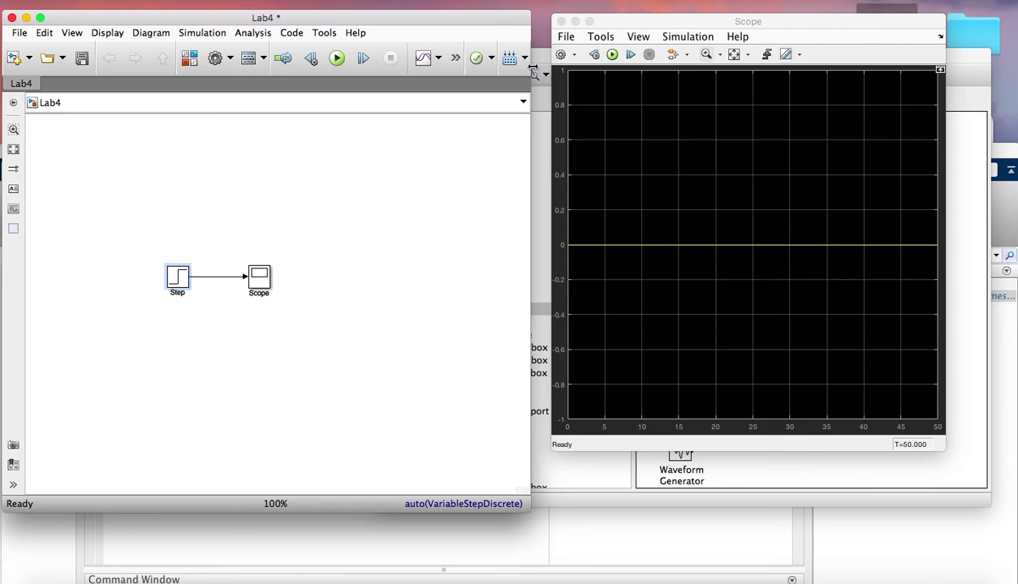
Step: Set the simulation stop time to 90, rerun the simulation, and scale the Scope's axes to show the whole step
drag(532, 67, 738, 69)
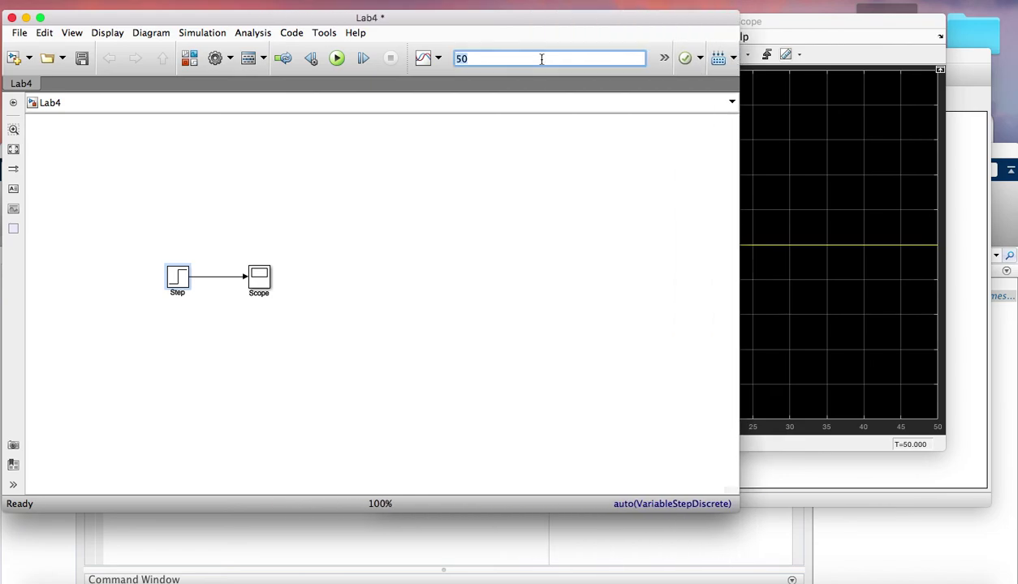
text(90)
click(337, 59)
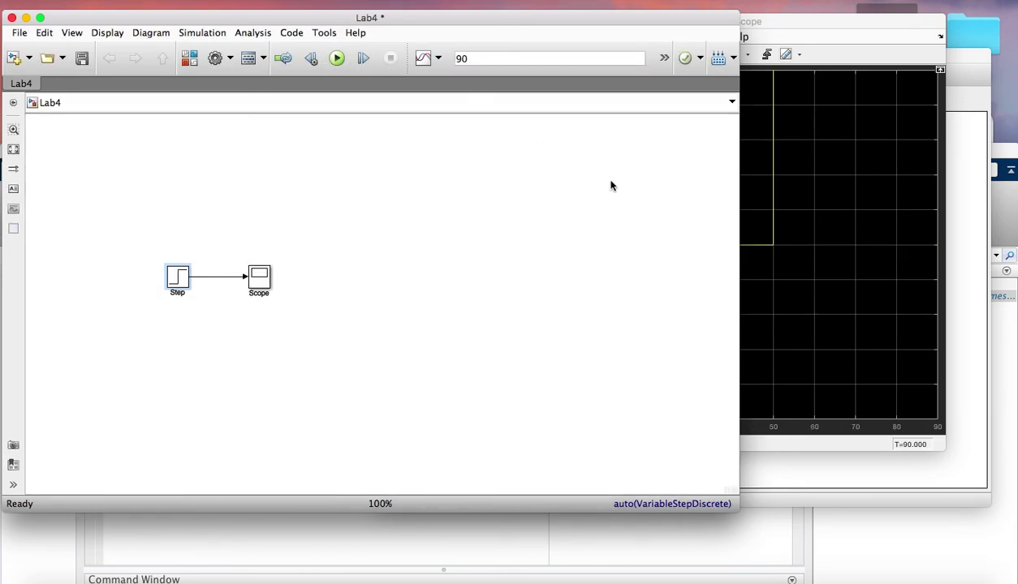
click(809, 256)
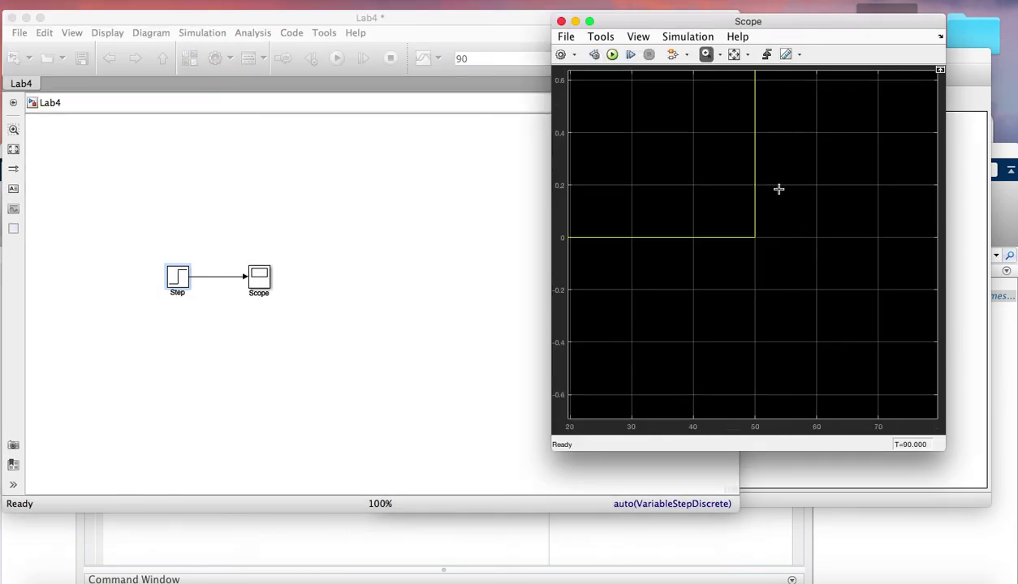
click(734, 54)
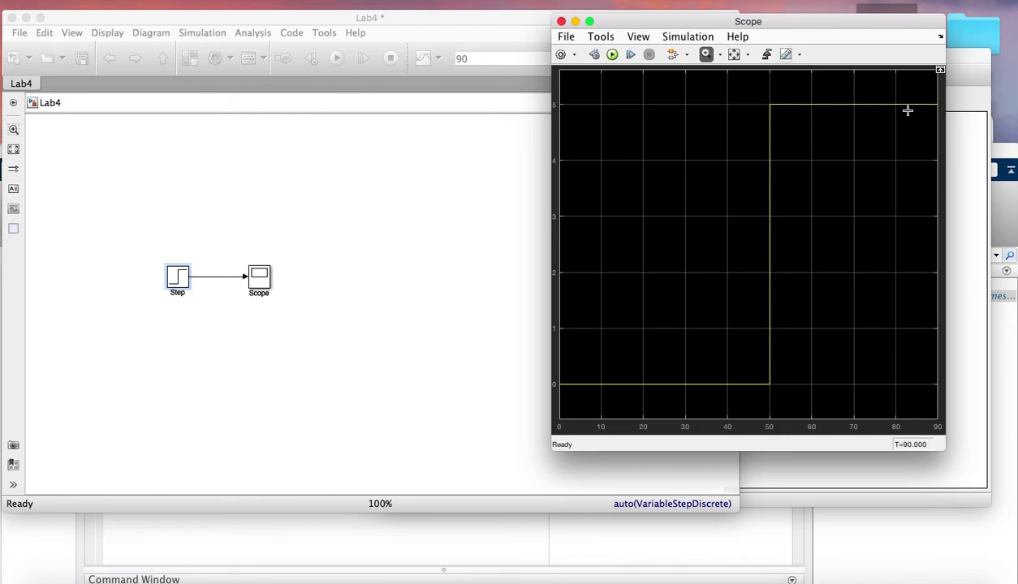
click(461, 252)
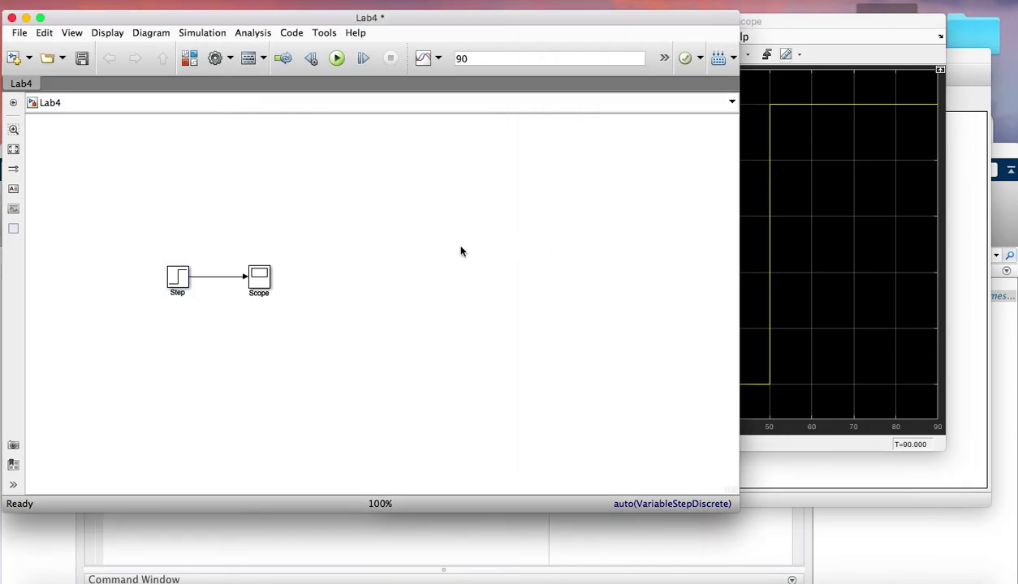
click(460, 252)
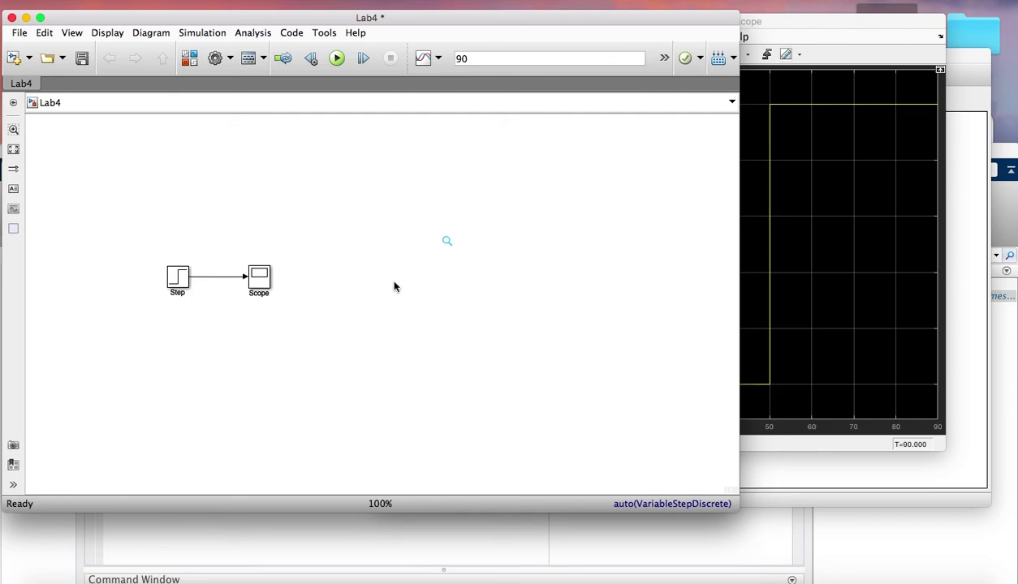